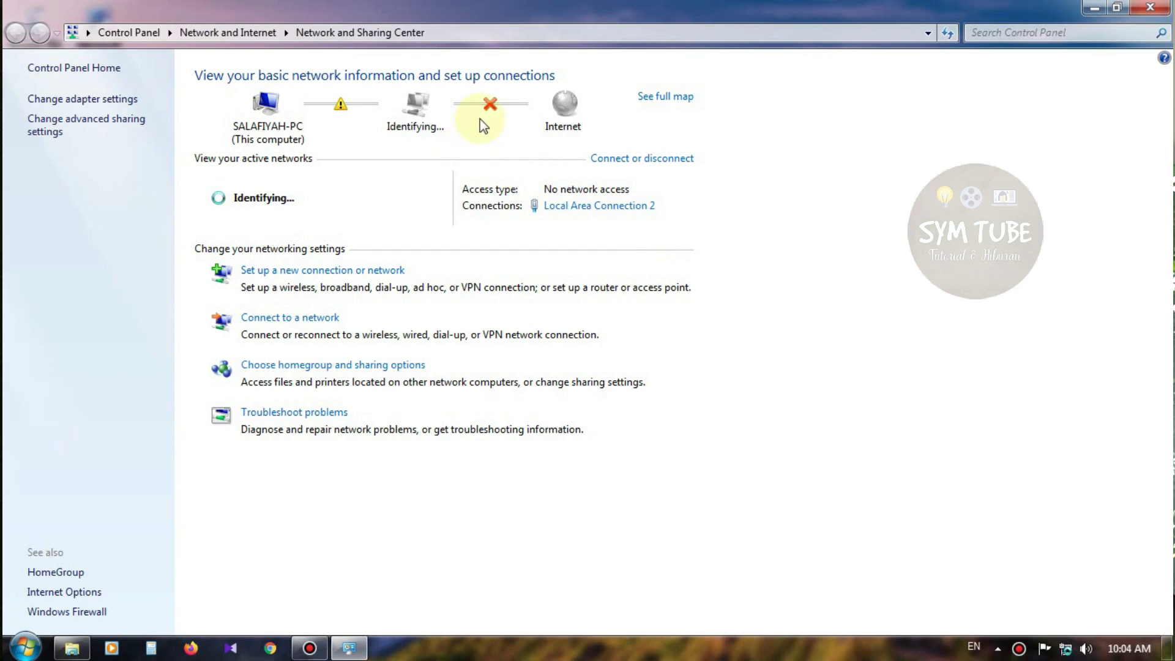
Disable and re-enable Local Area Connection 2 from the adapter list, then close the window
{"action": "left_click", "coordinate": [121, 100]}
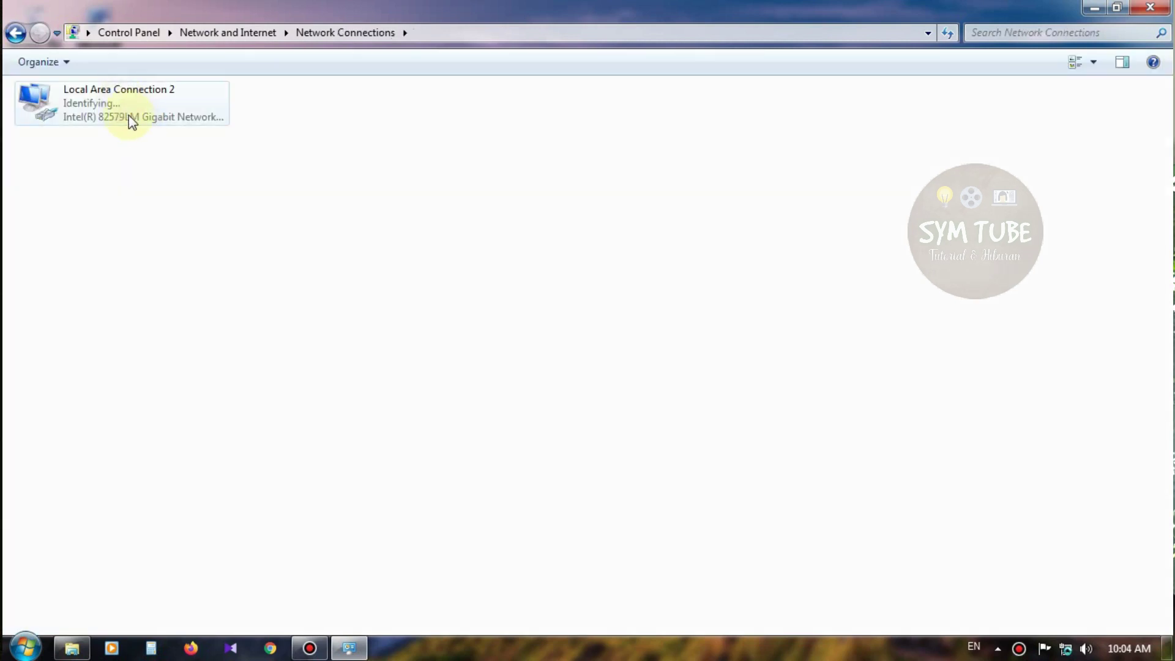
{"action": "left_click", "coordinate": [128, 115]}
{"action": "right_click", "coordinate": [128, 115]}
{"action": "left_click", "coordinate": [143, 120]}
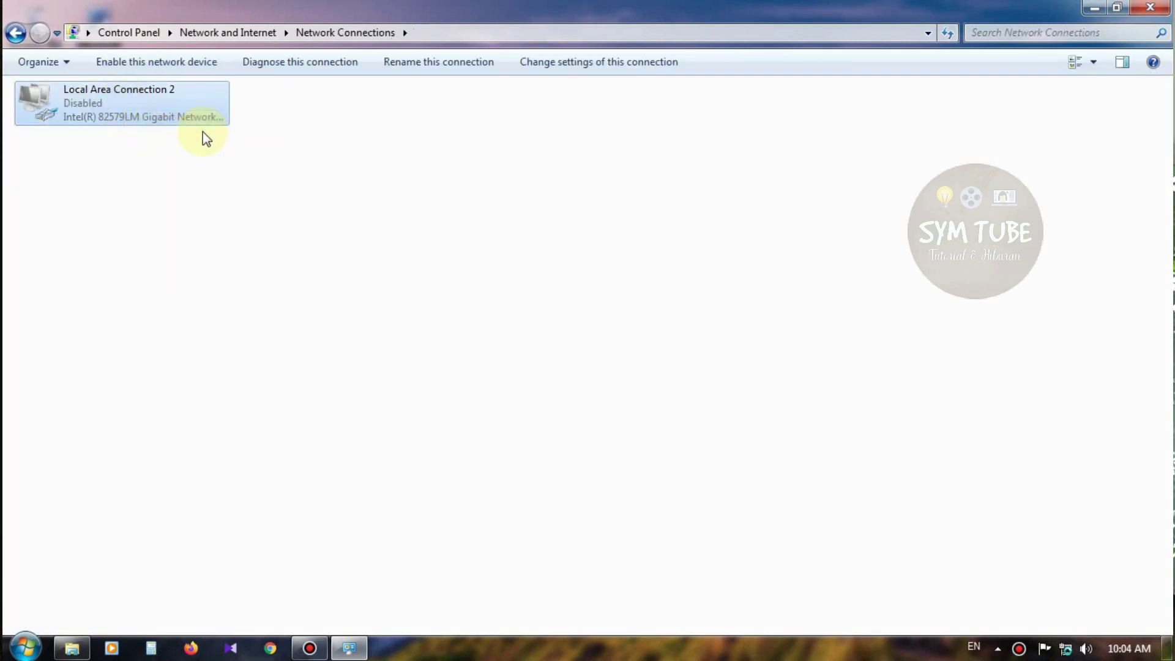
{"action": "right_click", "coordinate": [141, 114]}
{"action": "left_click", "coordinate": [172, 124]}
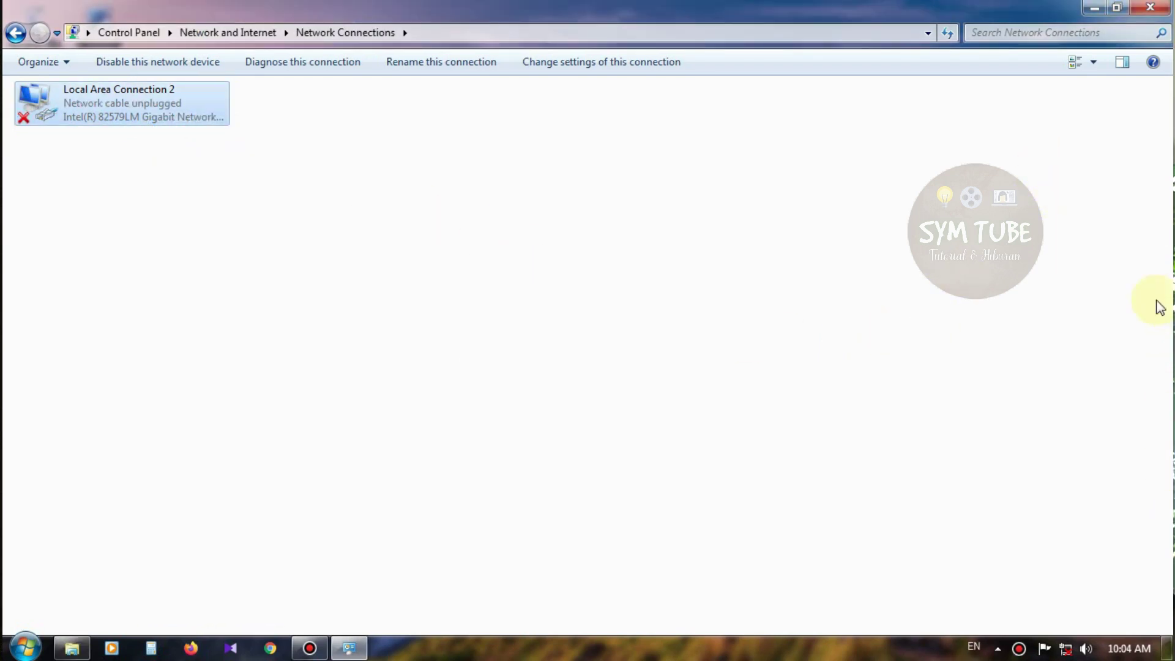
{"action": "left_click", "coordinate": [1158, 8]}
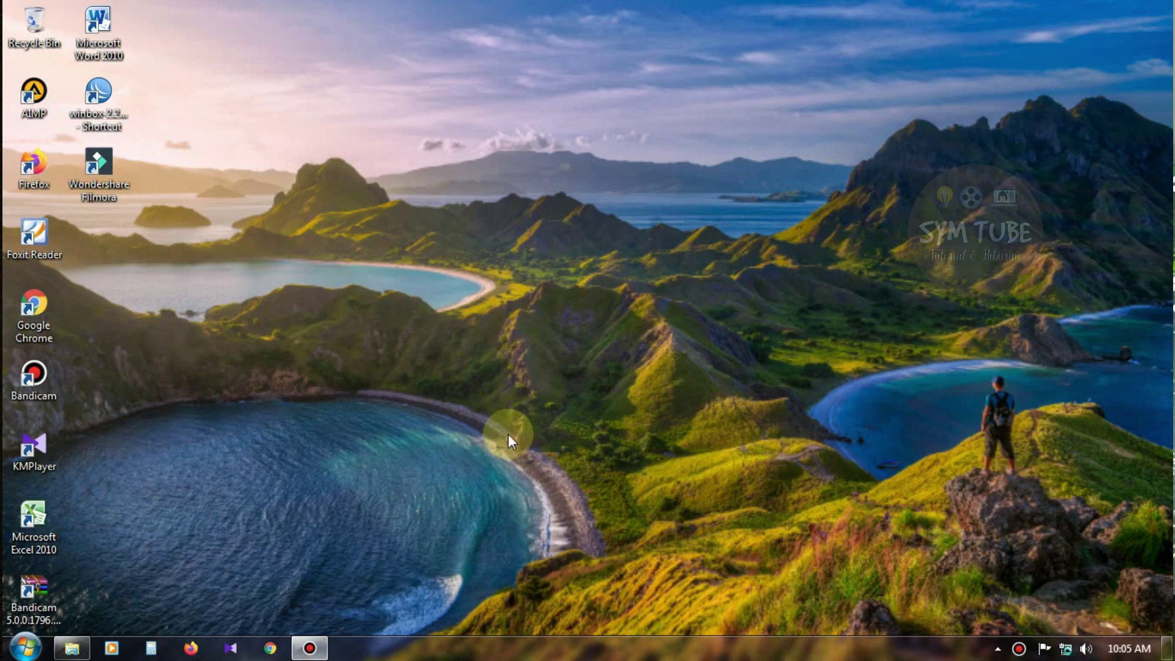
Open Firefox and load the router address 192.168.1.1
{"action": "left_click", "coordinate": [195, 644]}
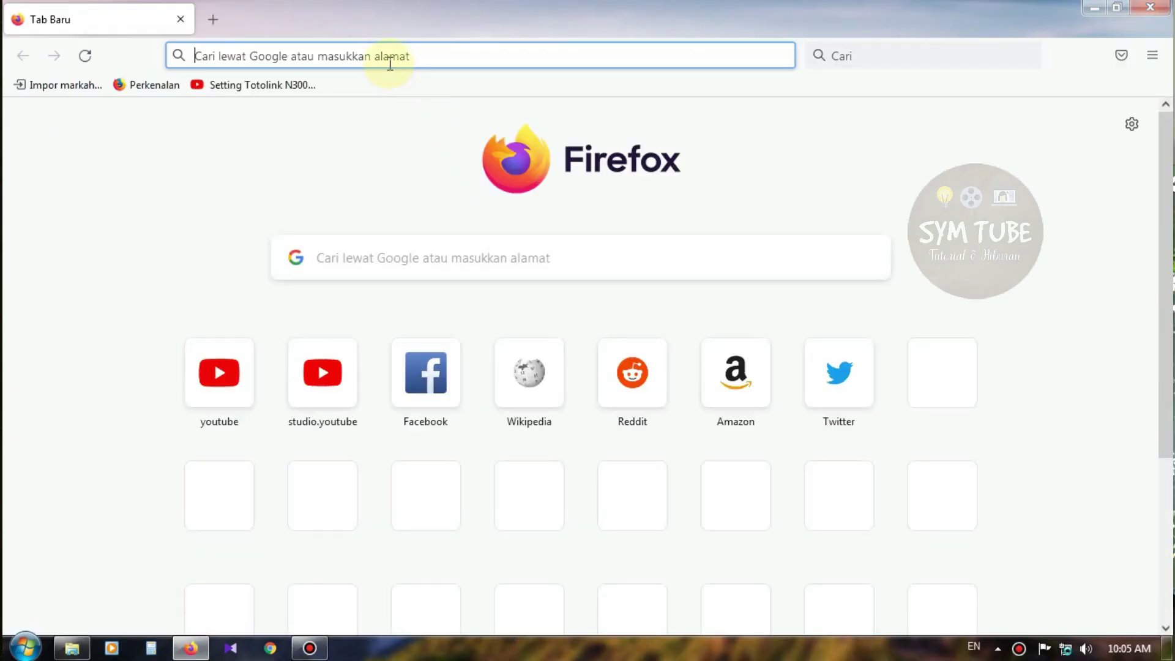
{"action": "left_click", "coordinate": [390, 60]}
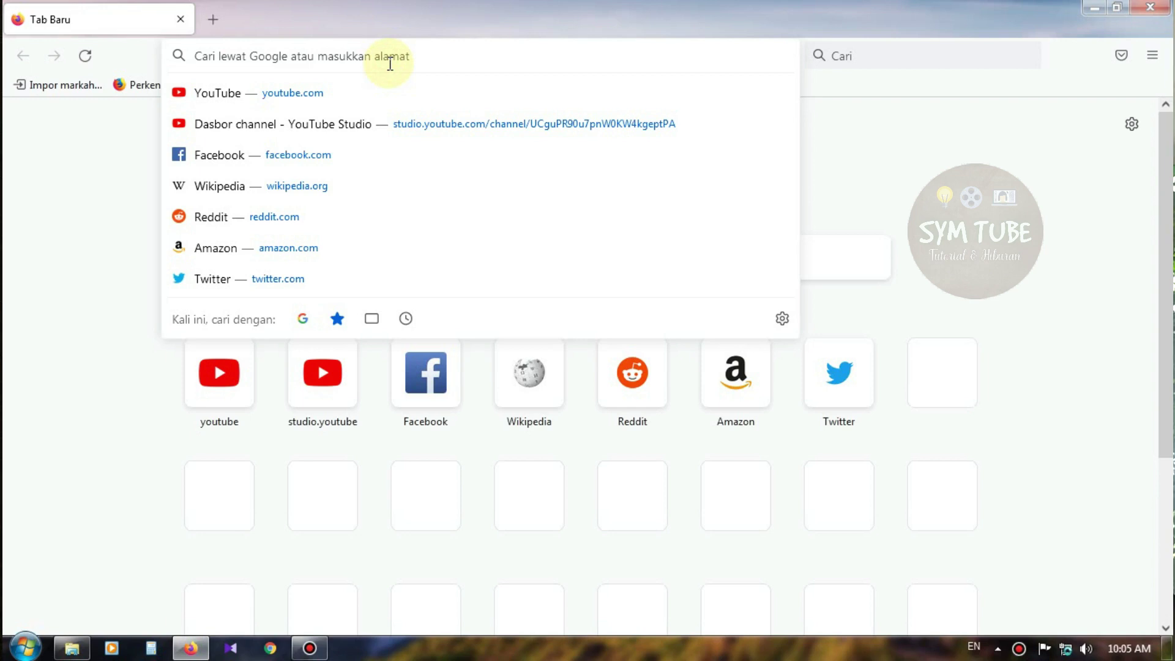
{"action": "type", "text": "1"}
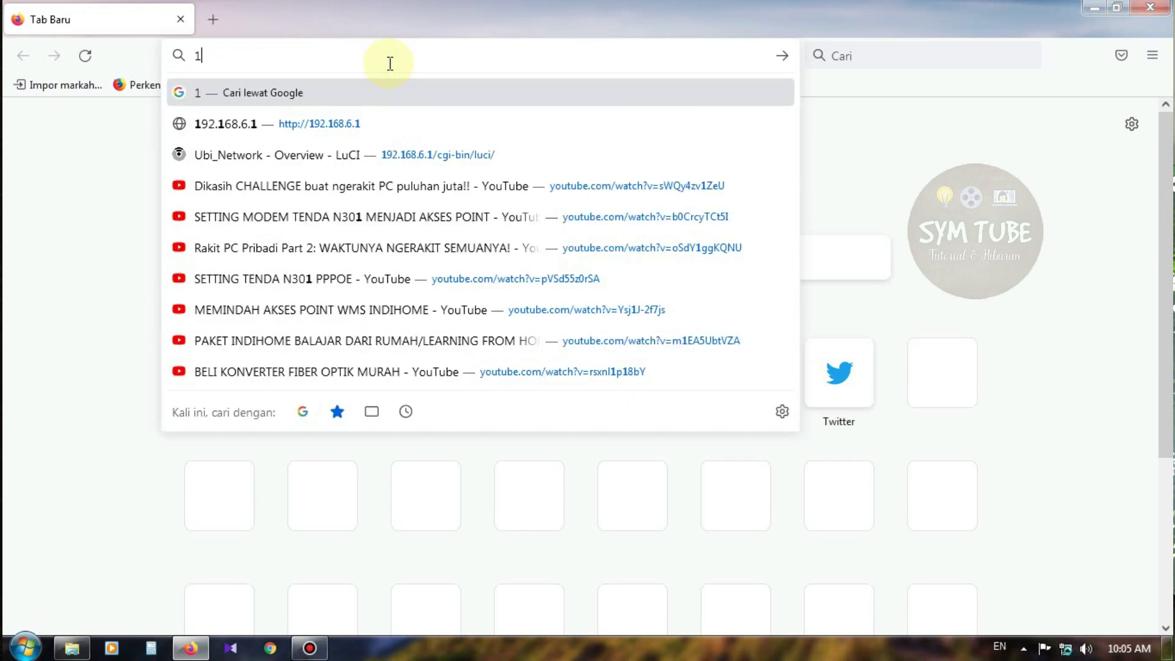
{"action": "type", "text": "92.16"}
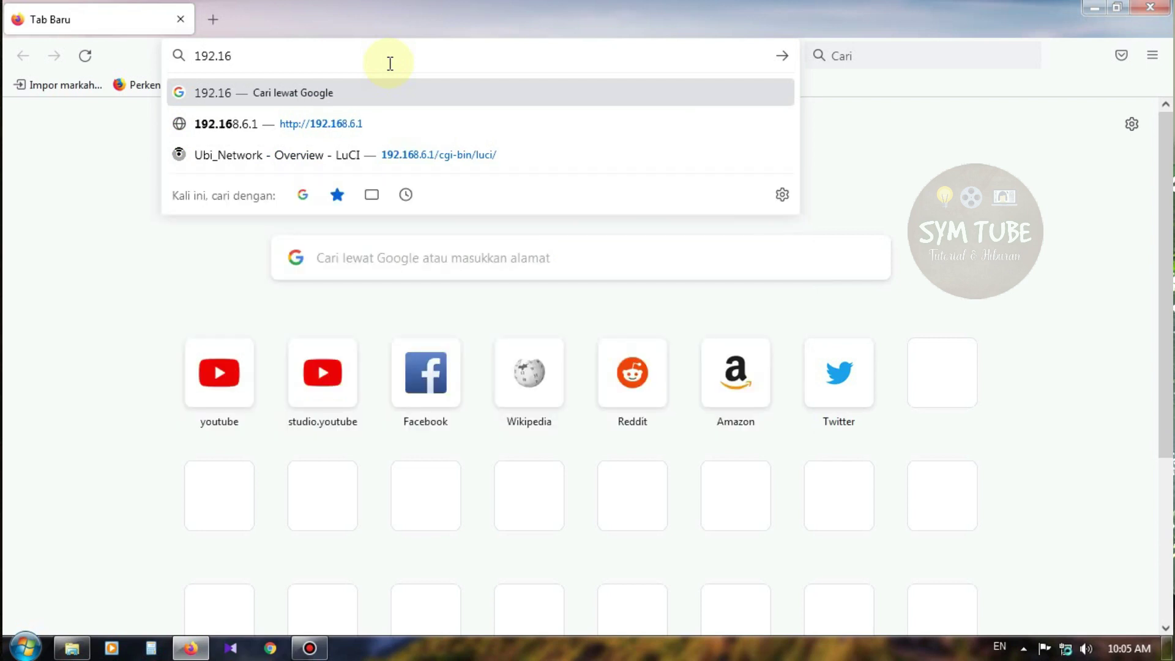
{"action": "type", "text": "8.1.1"}
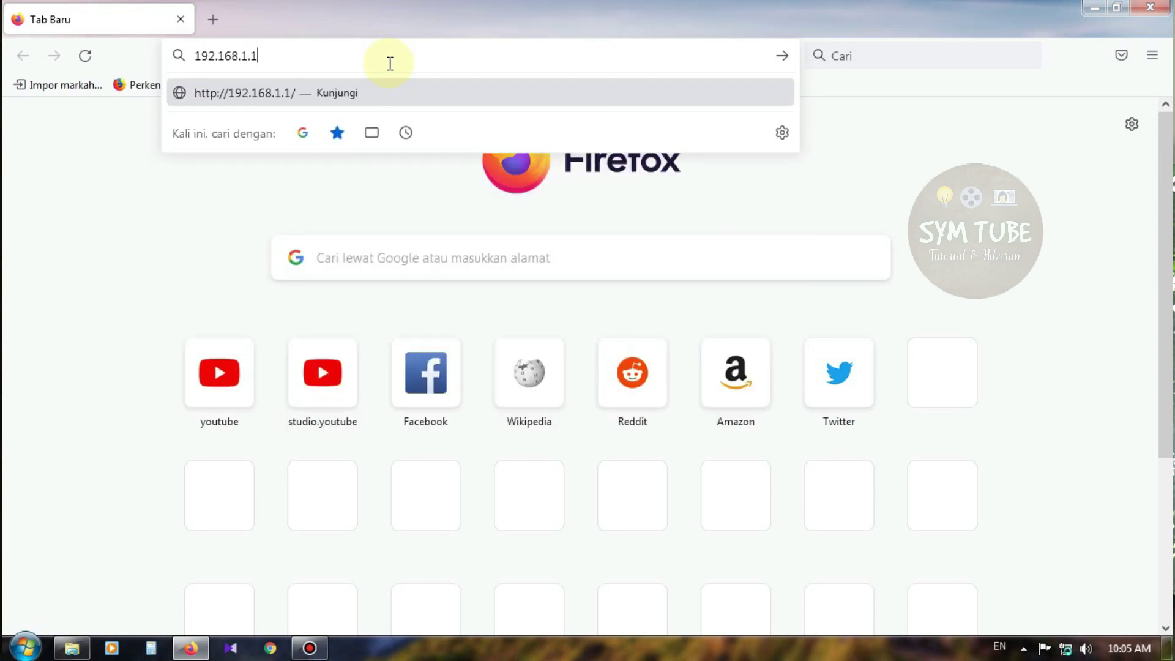
{"action": "key", "text": "Return"}
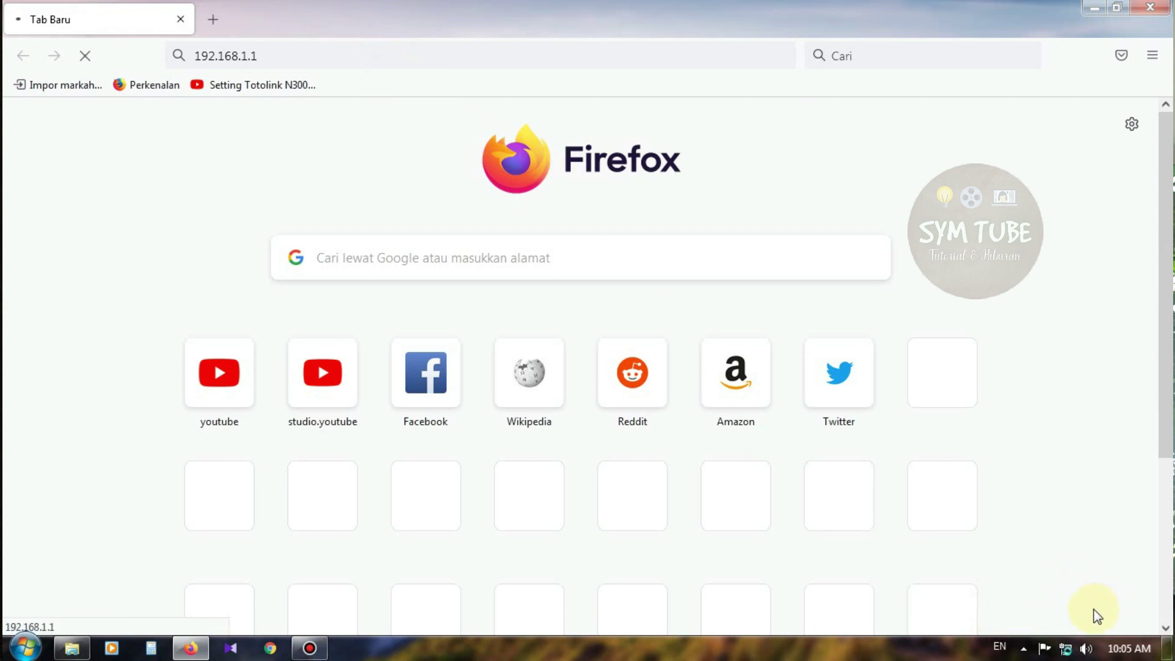
{"action": "left_click", "coordinate": [340, 50]}
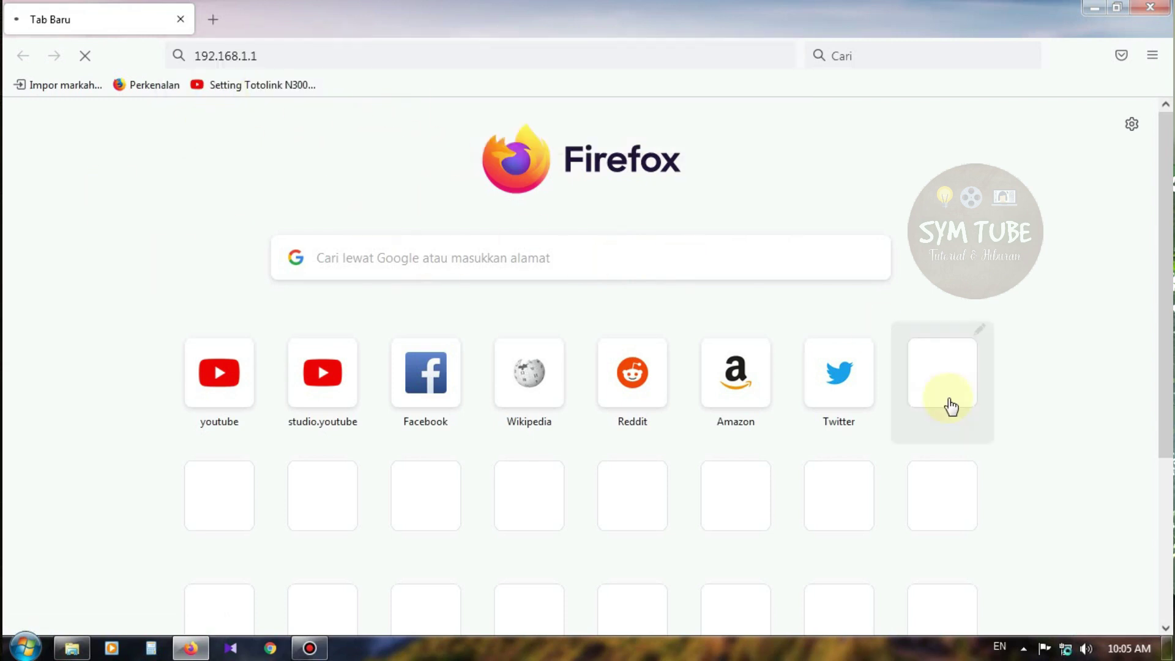
Open the Network and Sharing Center from the tray network icon
{"action": "right_click", "coordinate": [1066, 648]}
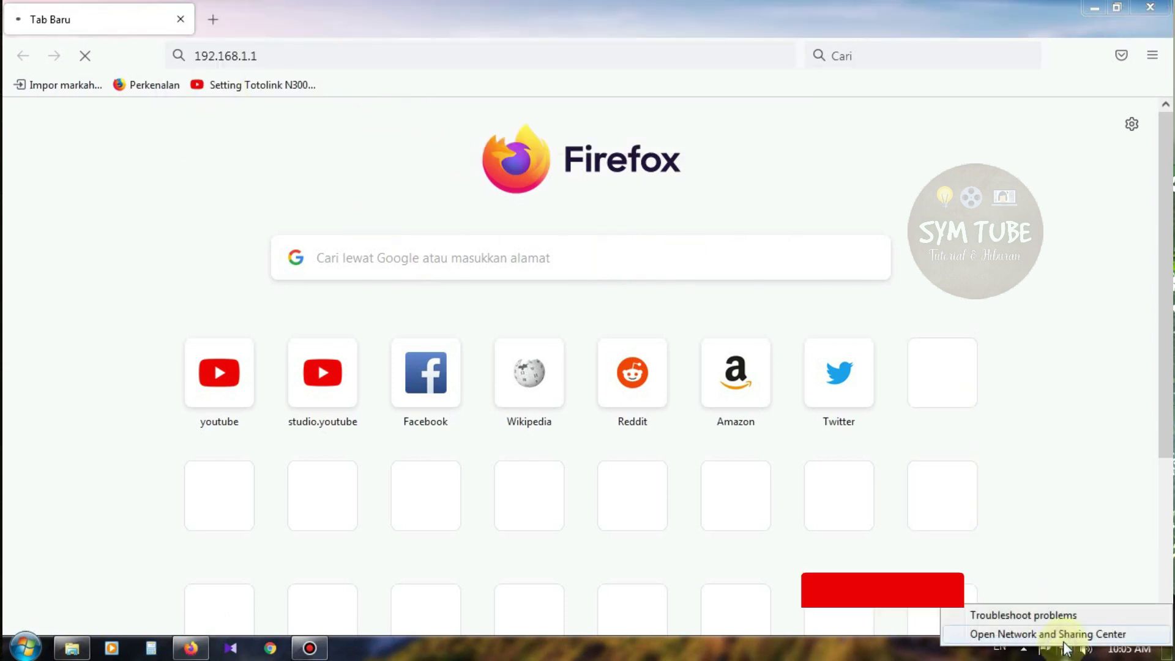
{"action": "left_click", "coordinate": [1020, 494]}
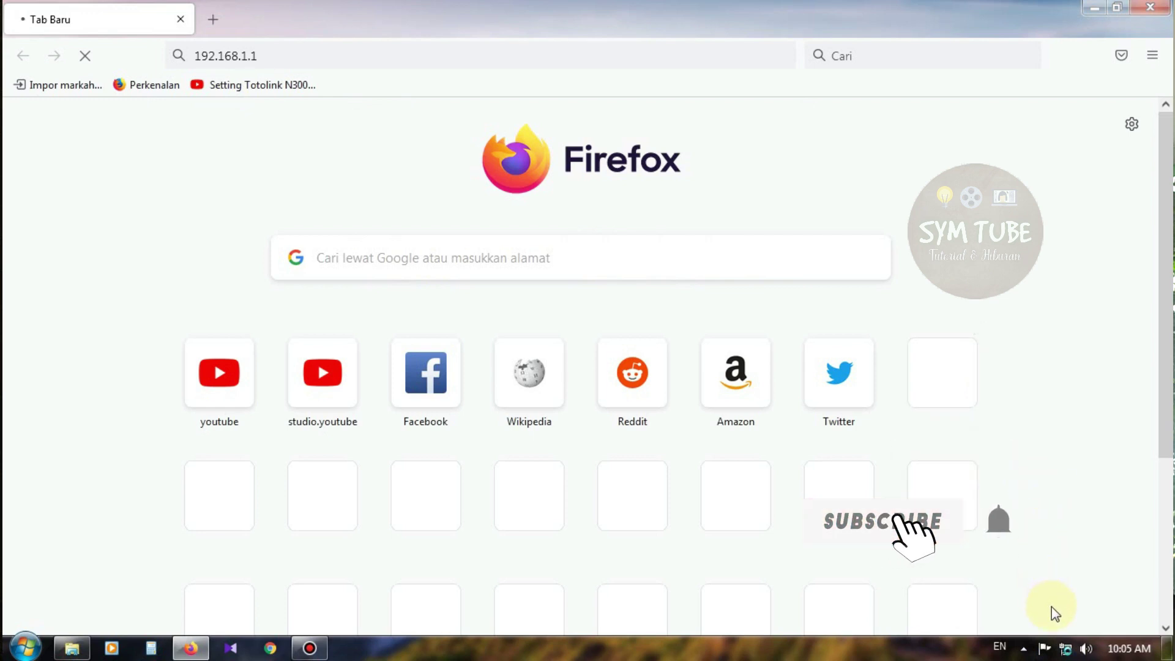
{"action": "right_click", "coordinate": [1065, 650]}
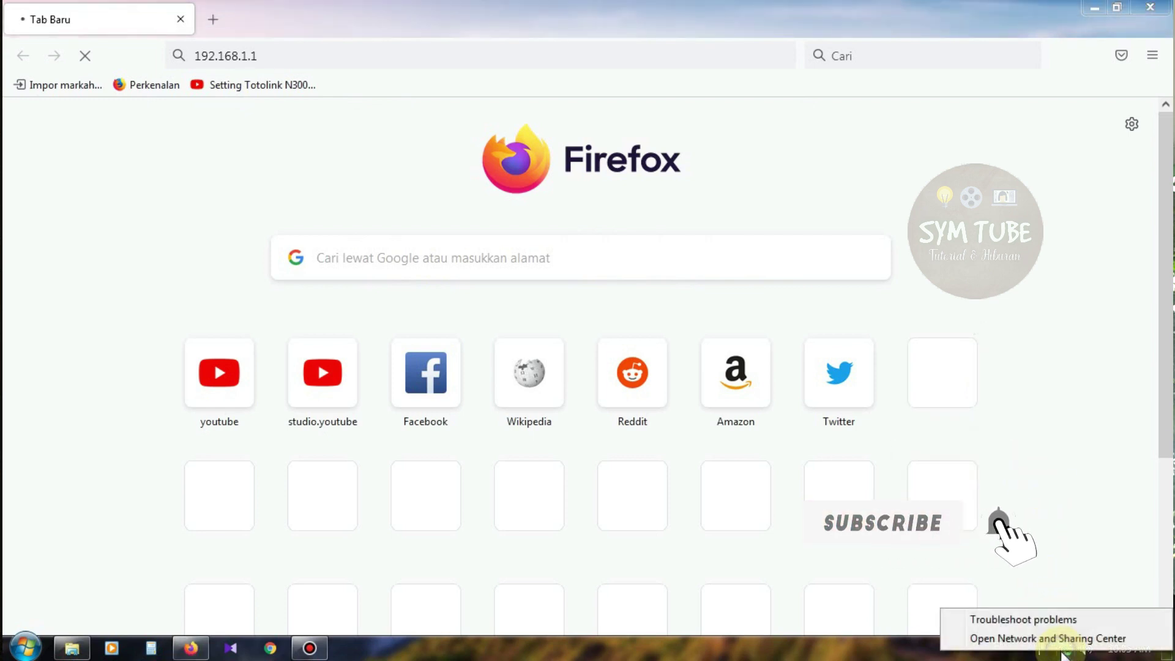
{"action": "key", "text": "Escape"}
{"action": "right_click", "coordinate": [1065, 650]}
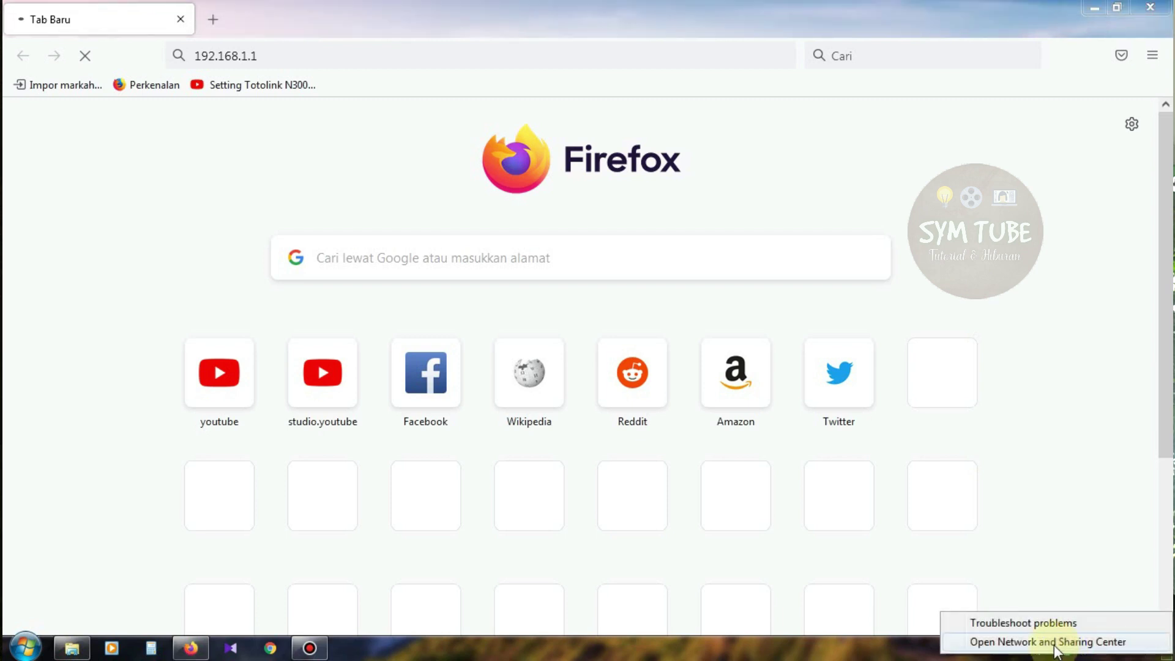
{"action": "left_click", "coordinate": [1054, 644]}
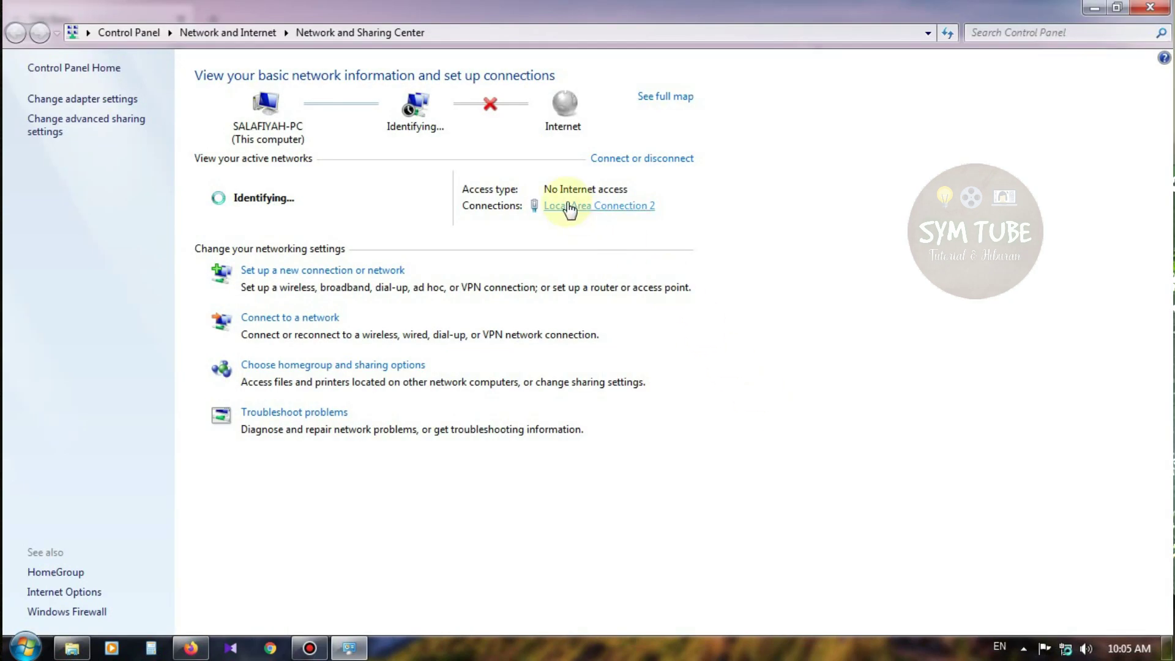
Inspect Local Area Connection 2's status and TCP/IPv4 properties unchanged, then return to Firefox's address bar
{"action": "left_click", "coordinate": [603, 206]}
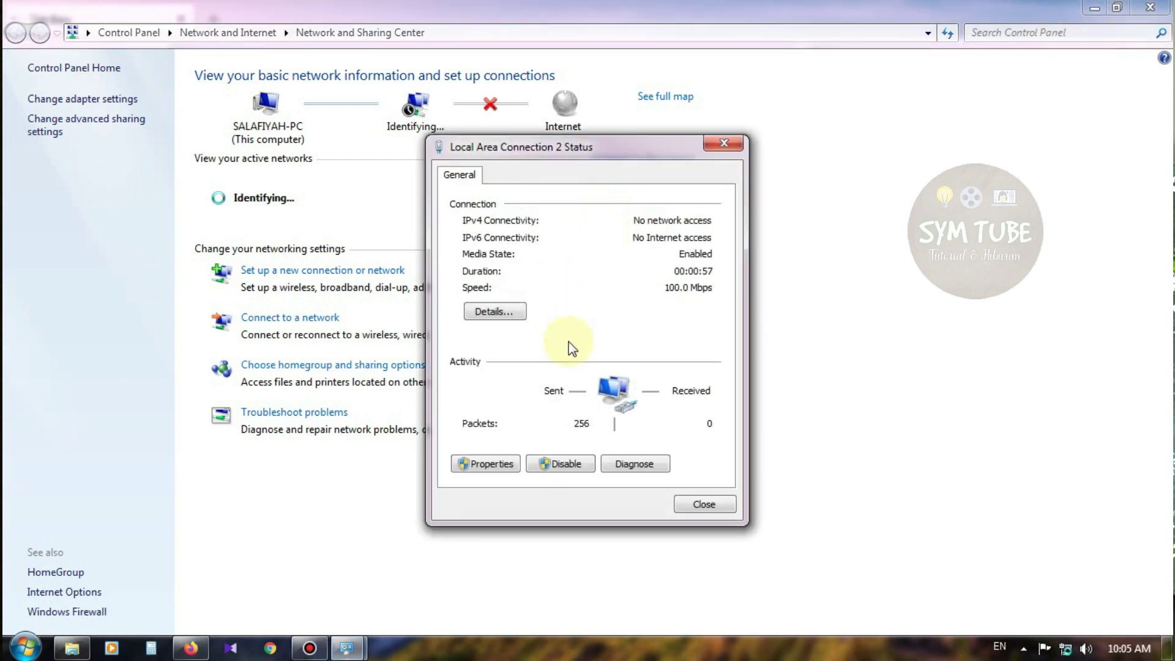
{"action": "left_click", "coordinate": [493, 466]}
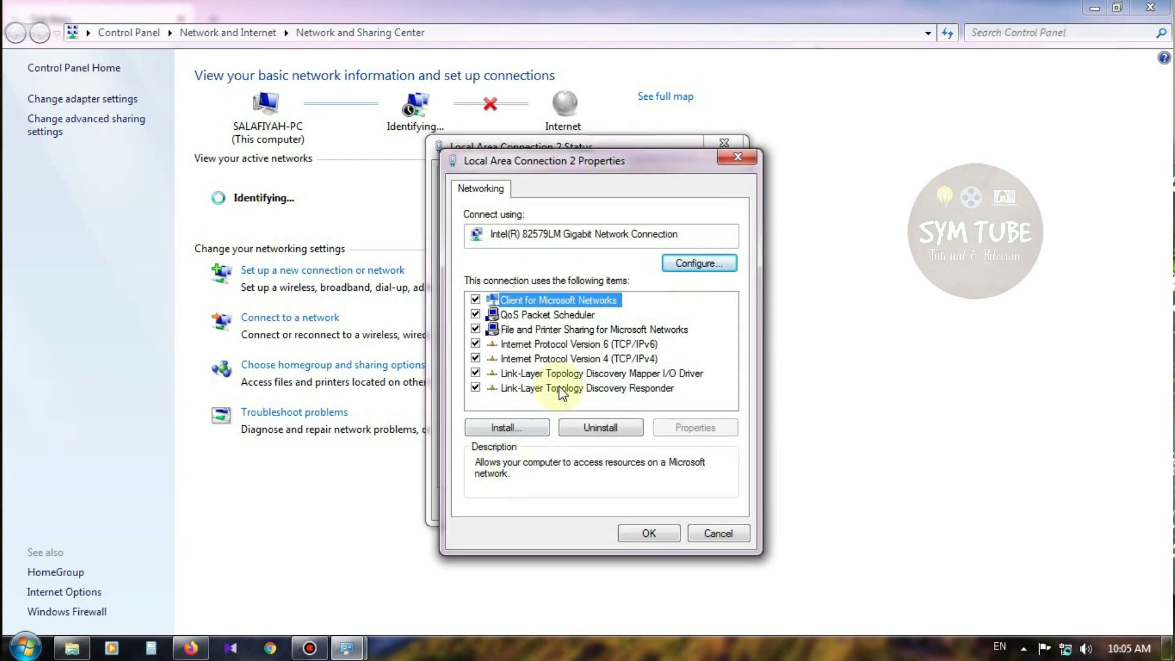
{"action": "left_click", "coordinate": [527, 358]}
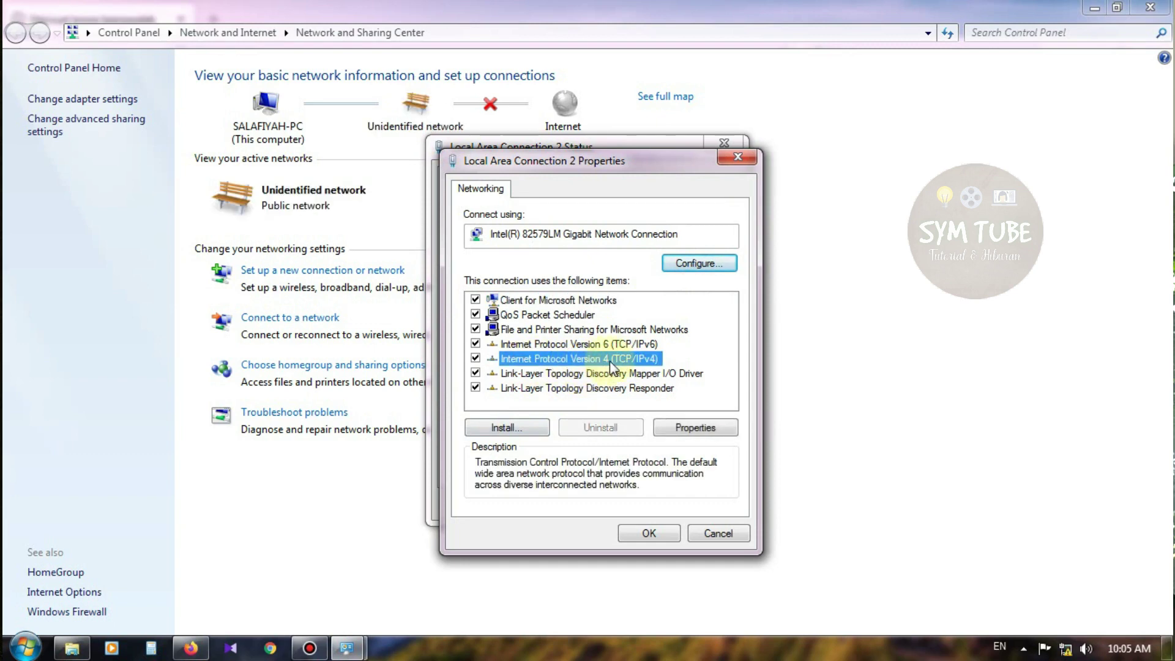
{"action": "left_click", "coordinate": [718, 533]}
{"action": "left_click", "coordinate": [710, 507]}
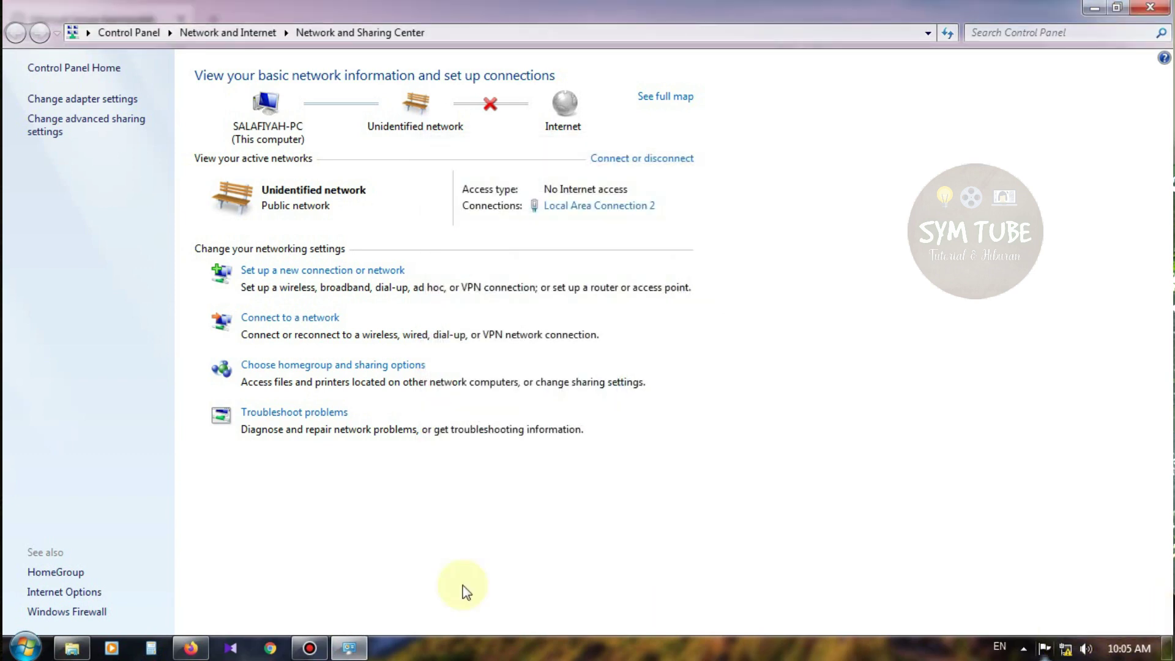
{"action": "left_click", "coordinate": [191, 649]}
{"action": "left_click", "coordinate": [293, 58]}
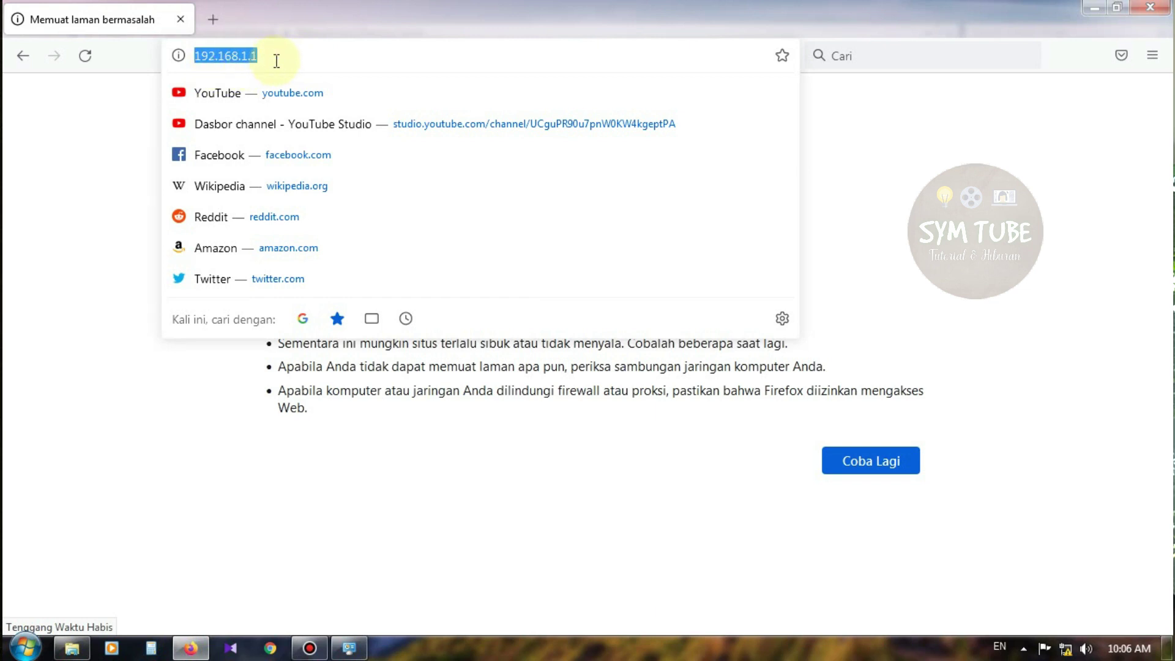
Reload 192.168.1.1 in Firefox, then switch back to the Network and Sharing Center
{"action": "key", "text": "Return"}
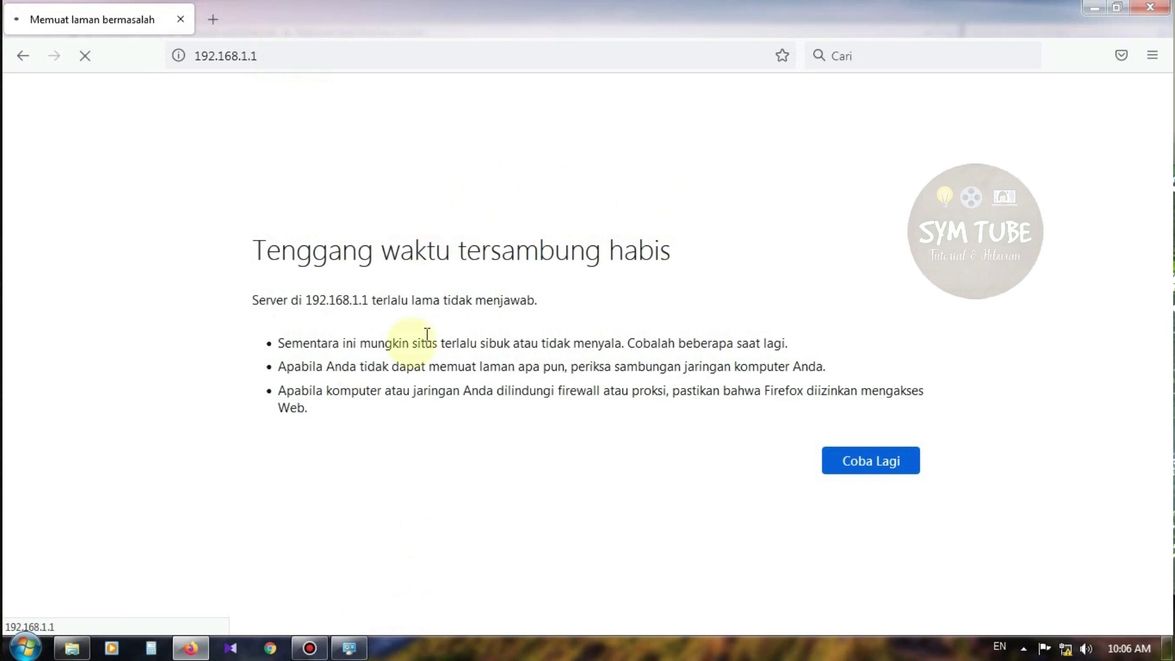
{"action": "left_click", "coordinate": [348, 648]}
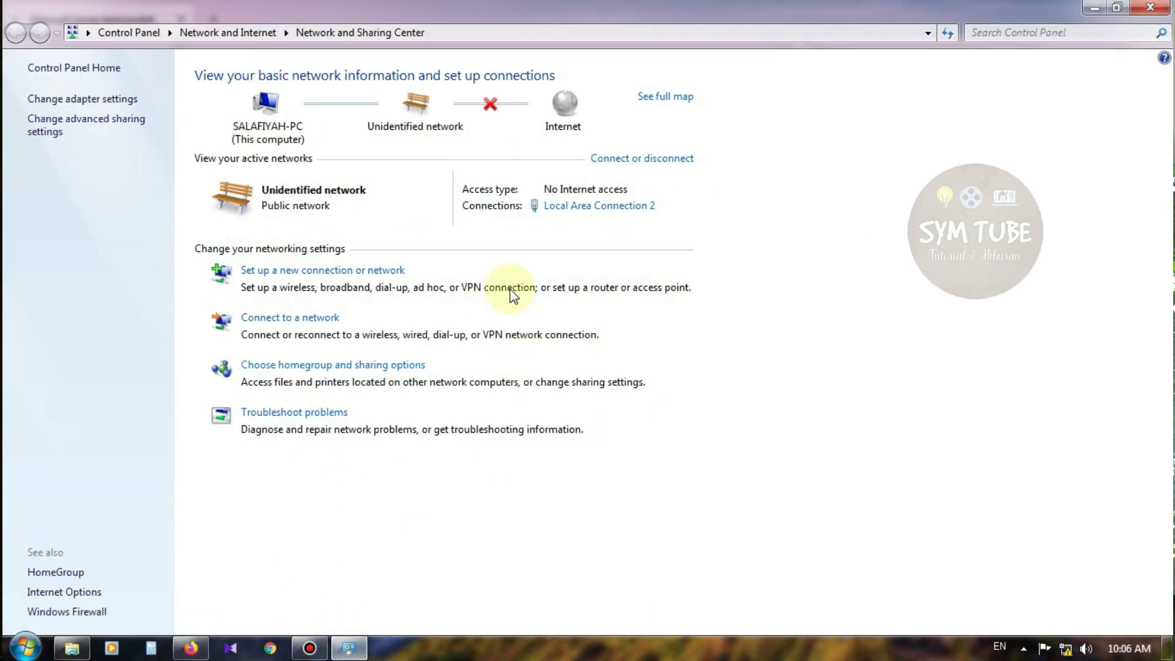
Open Local Area Connection 2's TCP/IPv4 properties and switch to a manually entered IP address
{"action": "left_click", "coordinate": [568, 204]}
{"action": "left_click", "coordinate": [487, 464]}
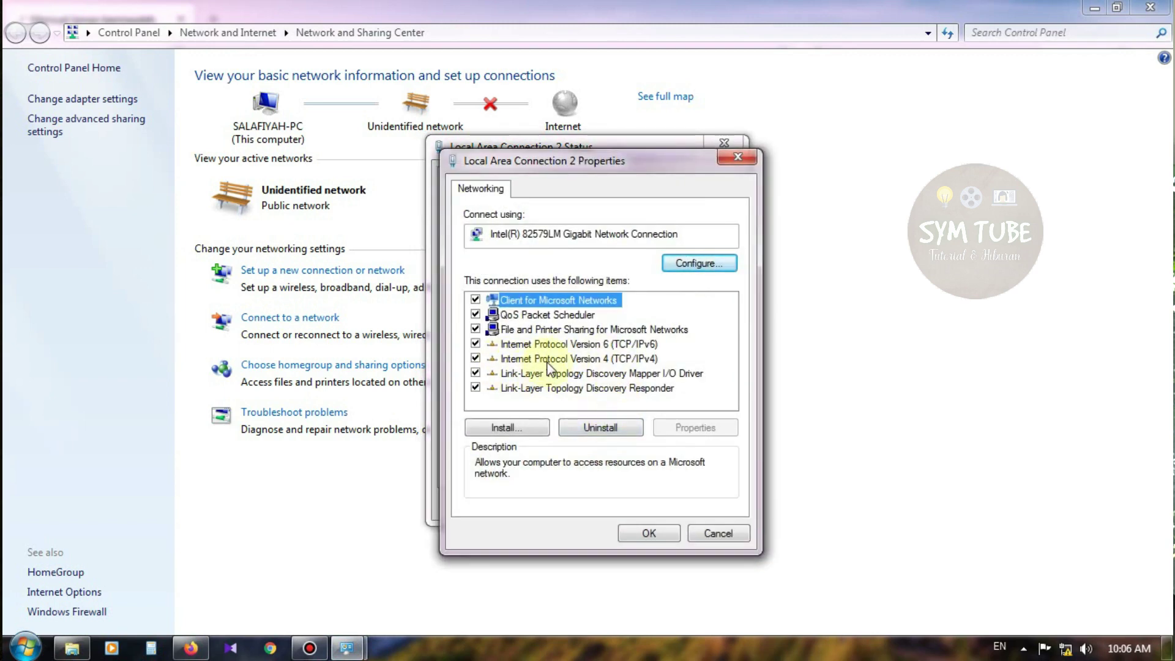
{"action": "left_click", "coordinate": [555, 360]}
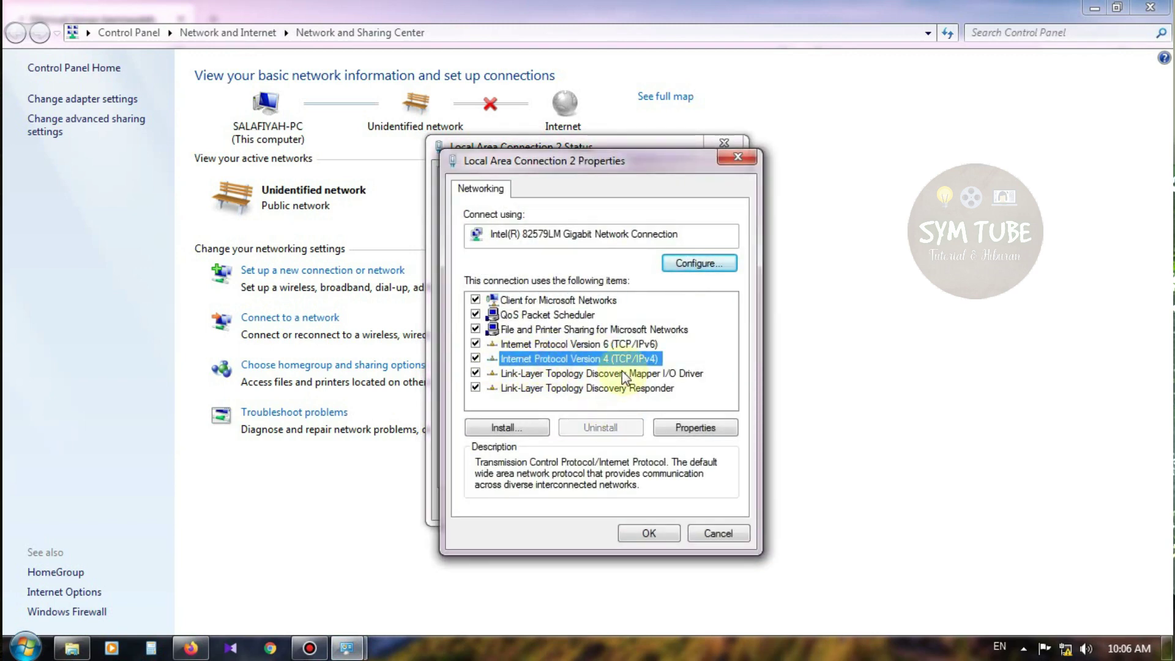
{"action": "left_click", "coordinate": [699, 429]}
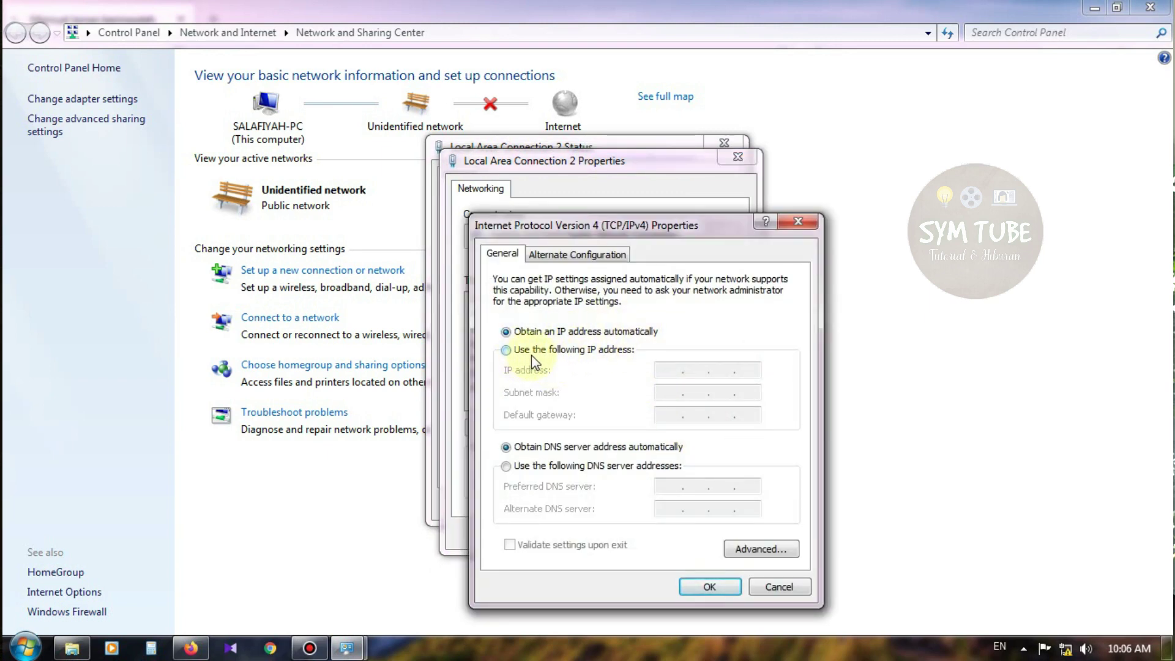
{"action": "left_click", "coordinate": [531, 354]}
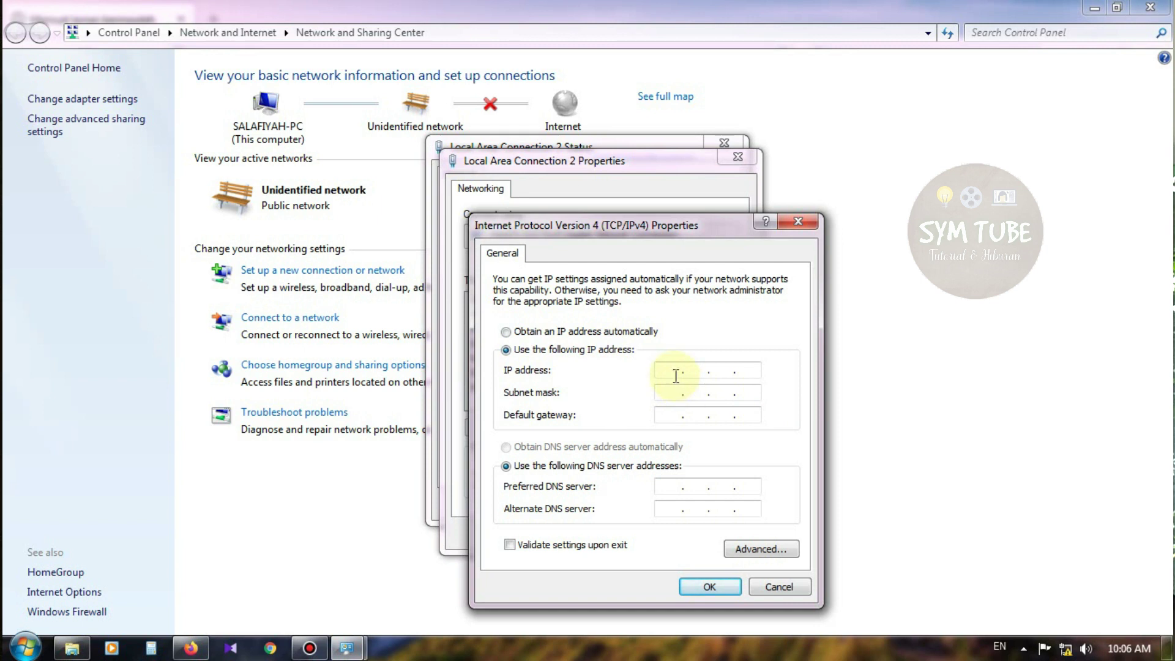
Enter IP address 192.168.1.2 with subnet mask 255.255.255.0 and apply it
{"action": "type", "text": "192 . 168 . 1 . 2"}
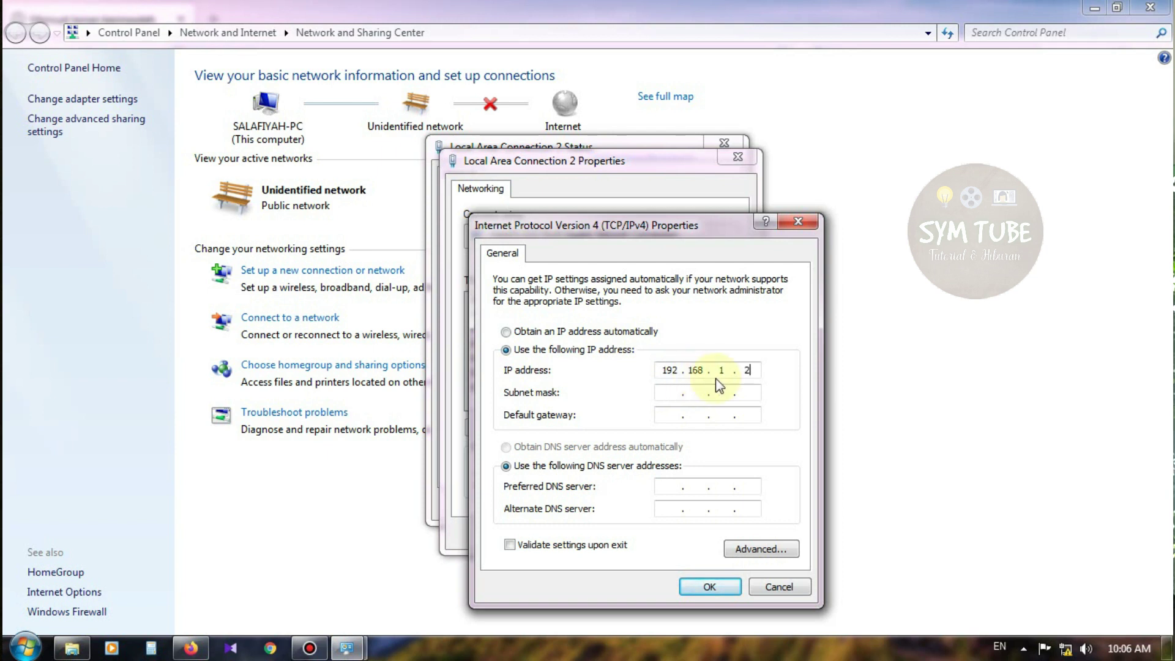
{"action": "double_click", "coordinate": [755, 370]}
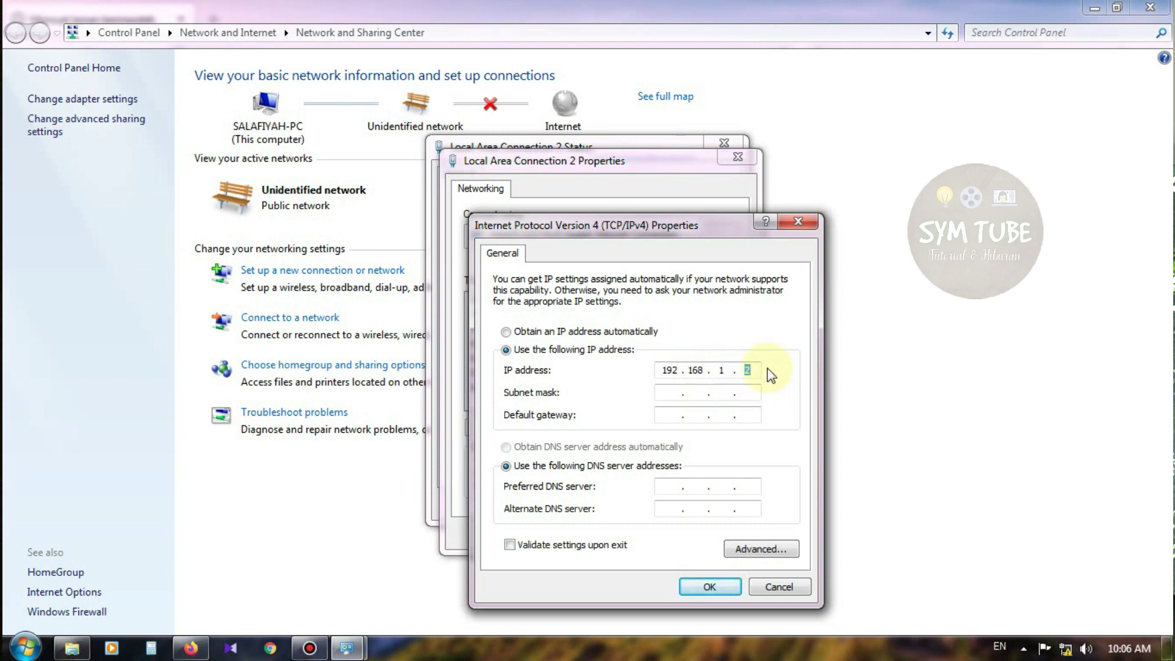
{"action": "type", "text": "1"}
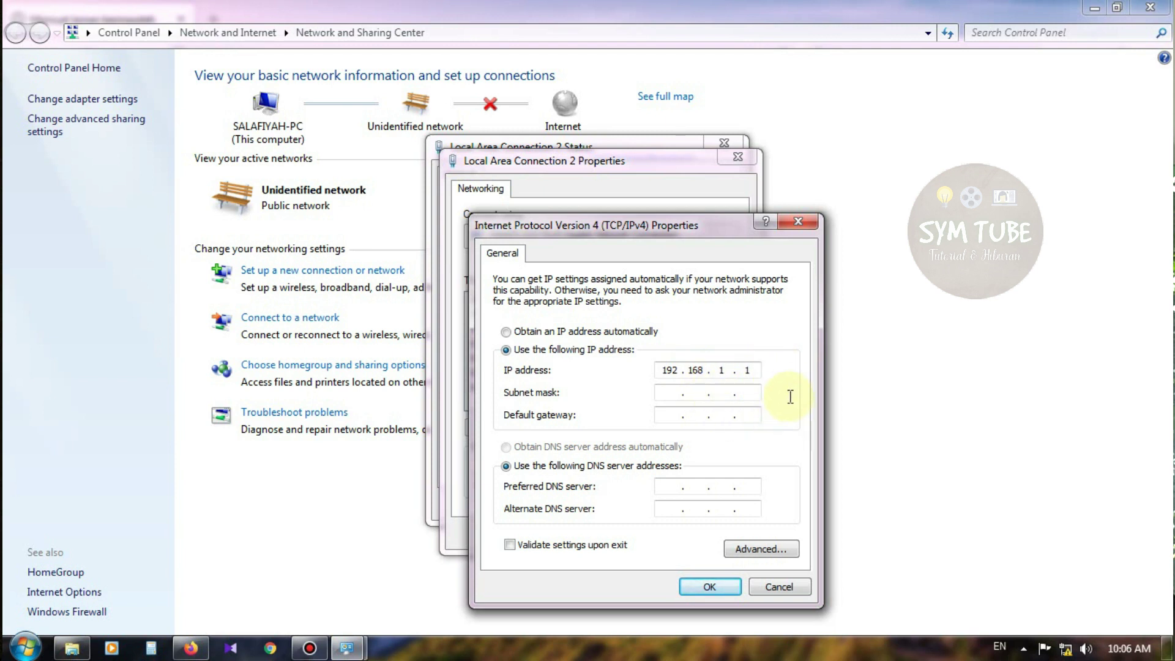
{"action": "left_click_drag", "start_coordinate": [758, 370], "coordinate": [745, 370]}
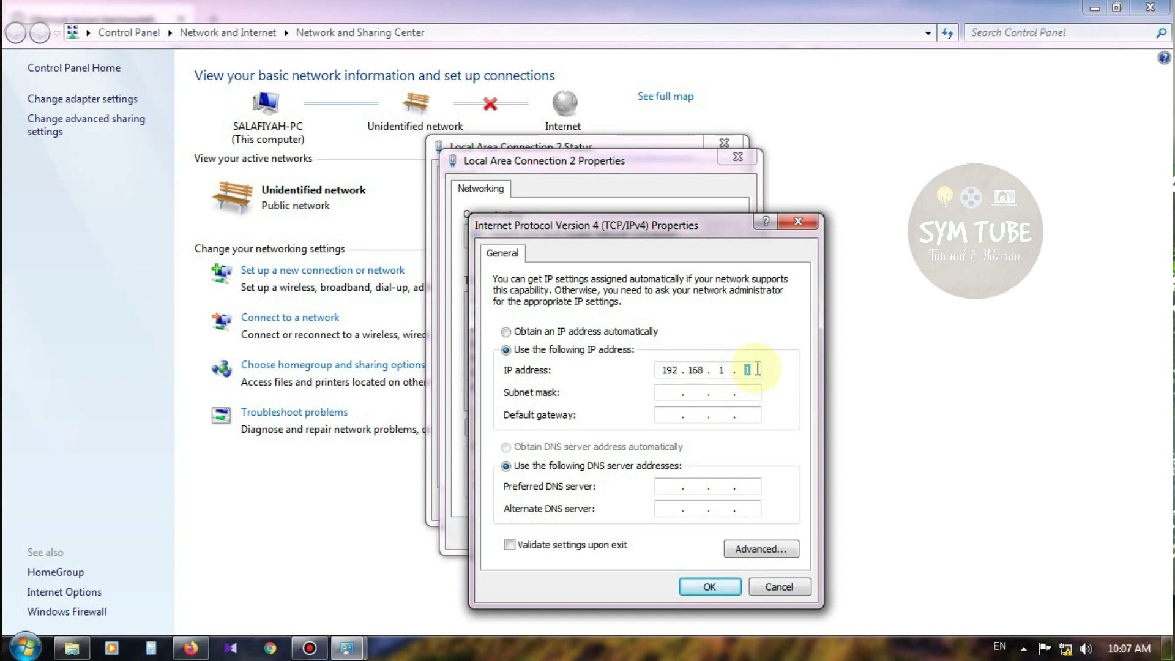
{"action": "type", "text": "2"}
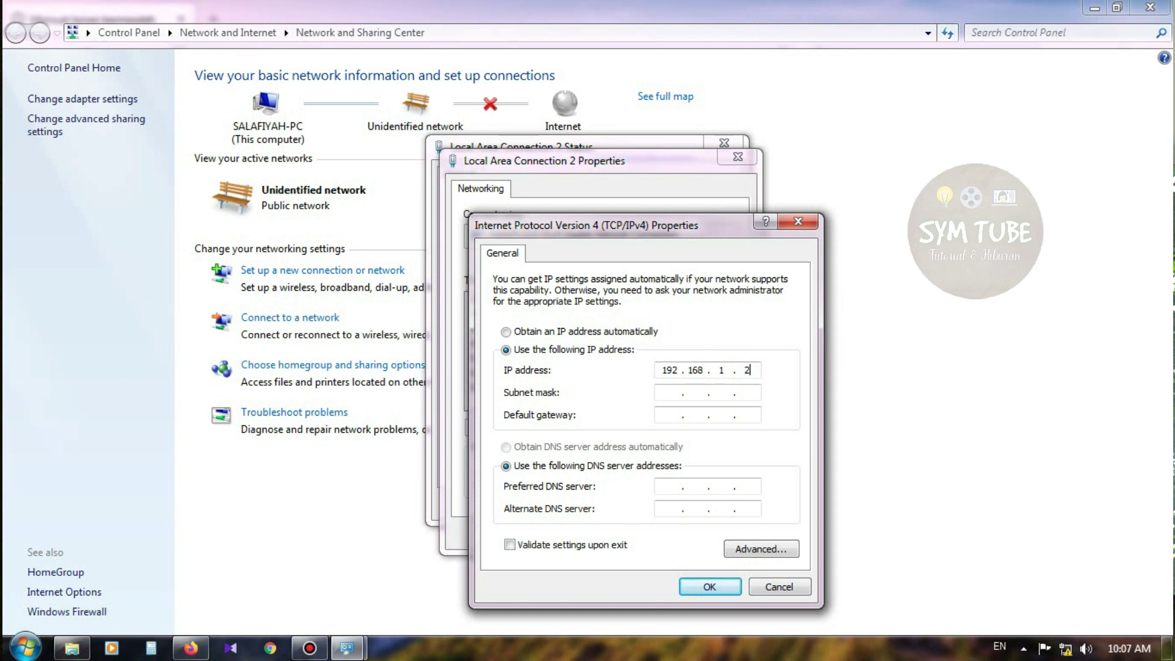
{"action": "key", "text": "Tab"}
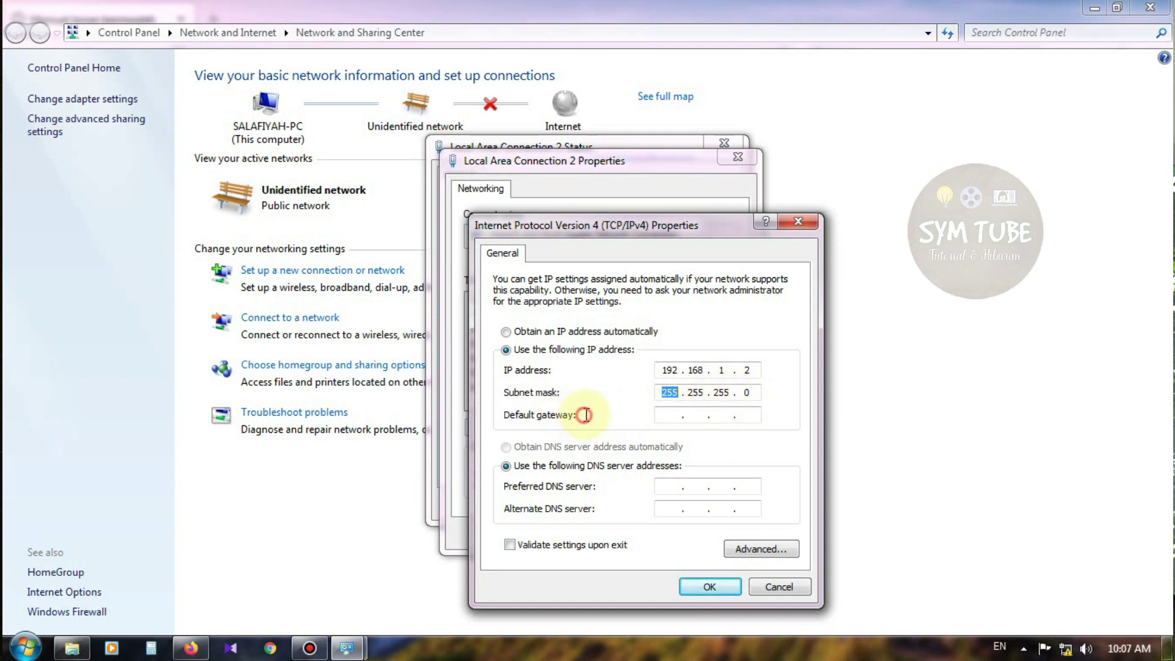
{"action": "left_click", "coordinate": [672, 418]}
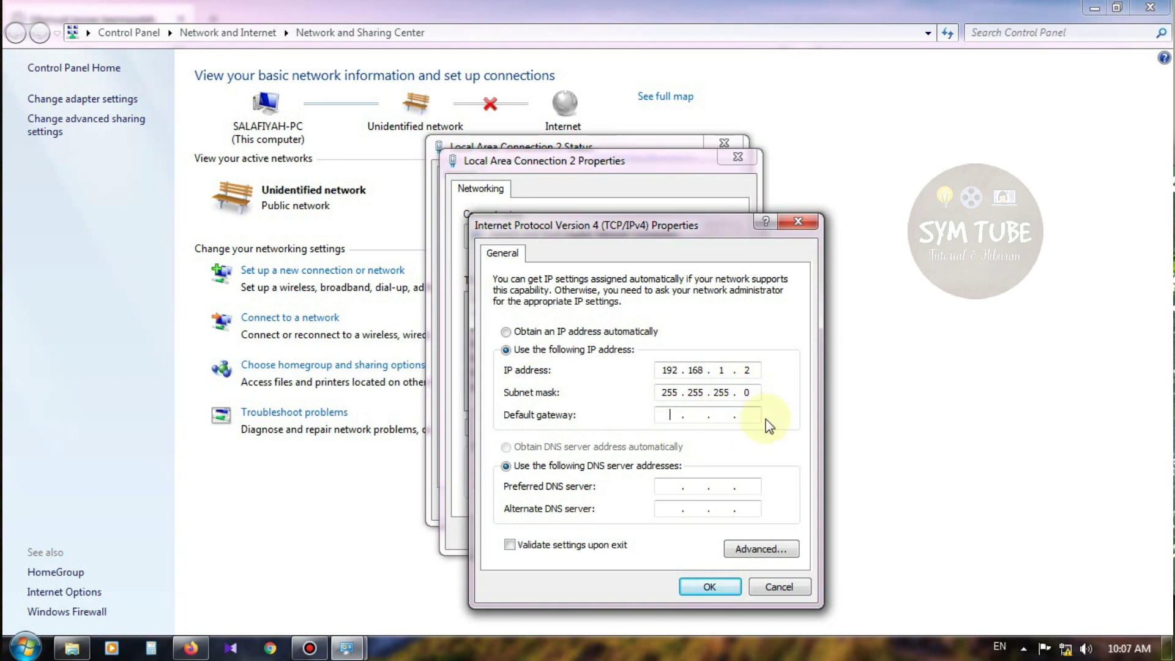
{"action": "left_click", "coordinate": [696, 586]}
Close the connection dialogs and Network and Sharing Center, then reload 192.168.1.1 in Firefox
{"action": "left_click", "coordinate": [649, 536]}
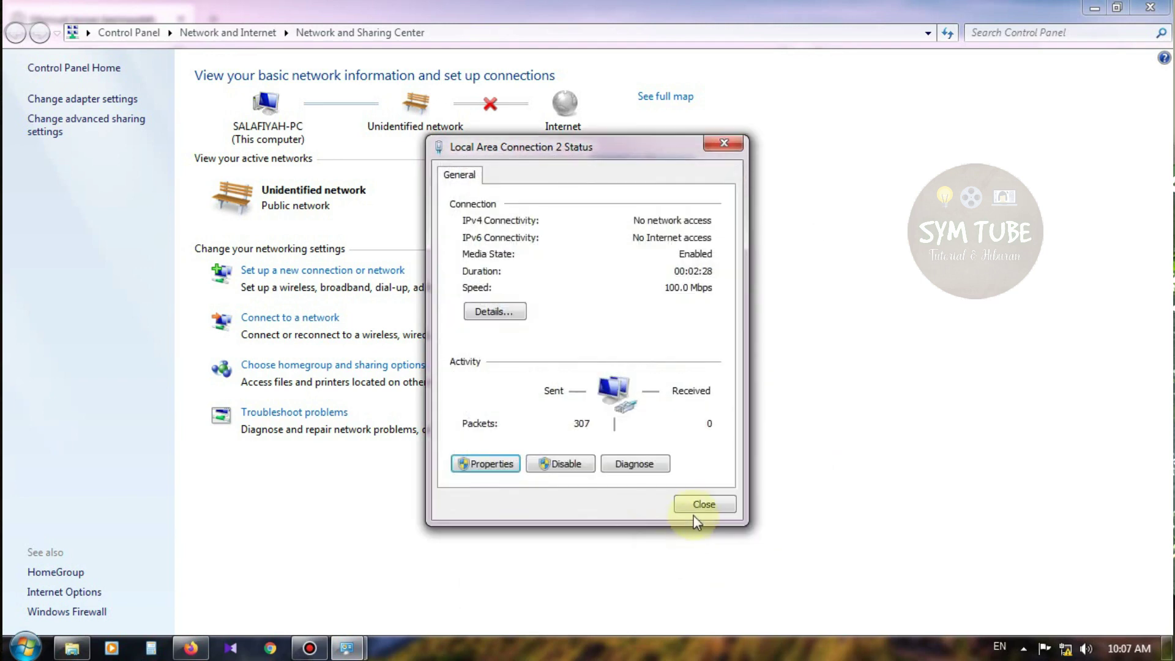
{"action": "left_click", "coordinate": [700, 502]}
{"action": "left_click", "coordinate": [1150, 7]}
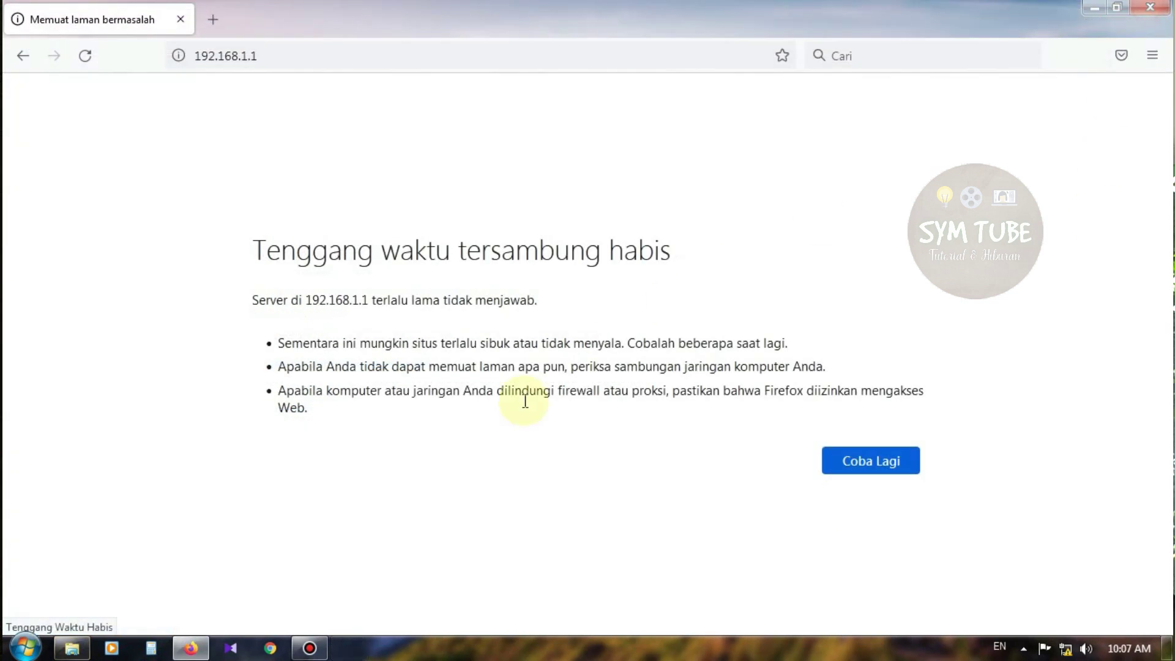
{"action": "left_click", "coordinate": [294, 48]}
{"action": "key", "text": "Return"}
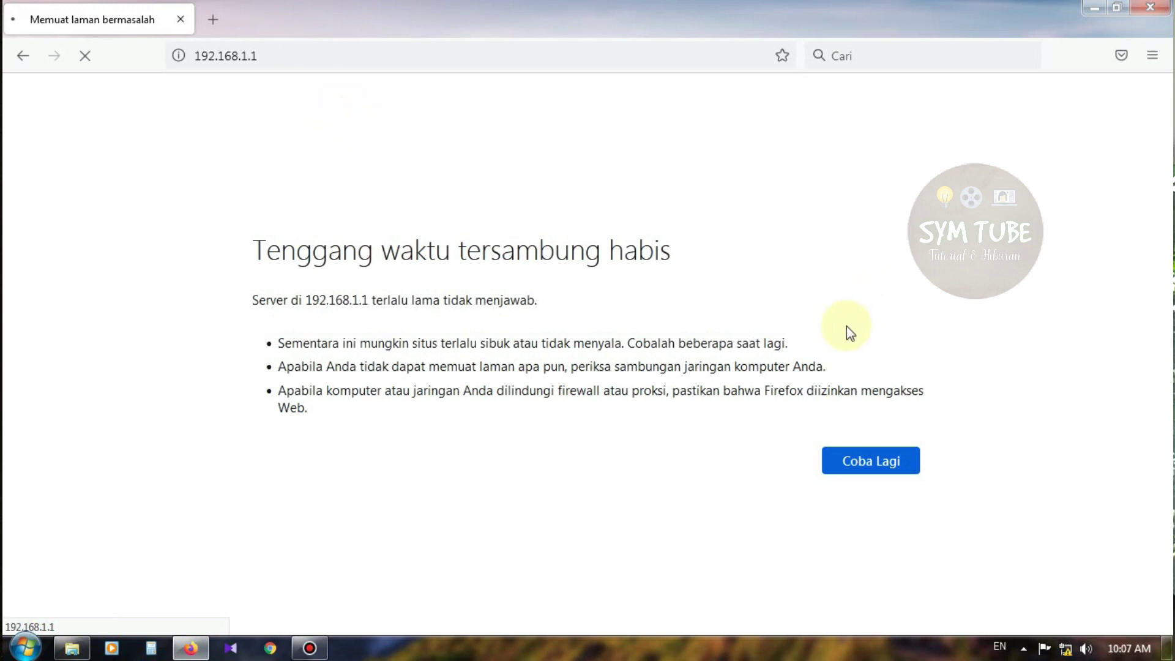
Reopen the Network and Sharing Center and check Local Area Connection 2's network details
{"action": "right_click", "coordinate": [1065, 648]}
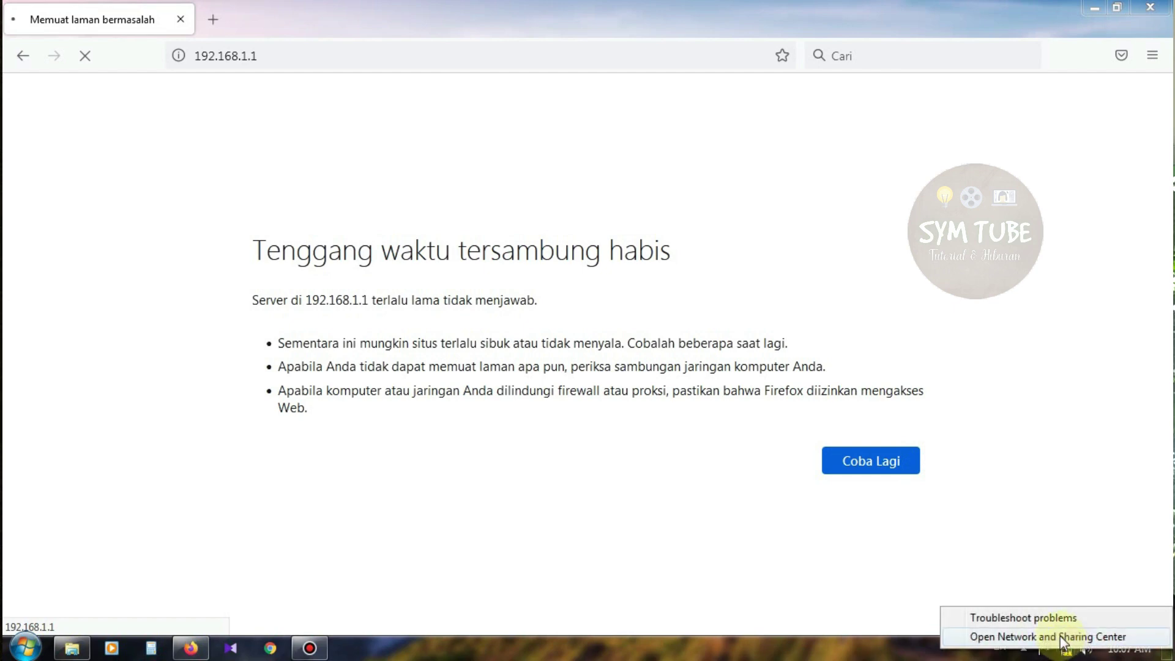
{"action": "left_click", "coordinate": [1052, 636]}
{"action": "left_click", "coordinate": [597, 206]}
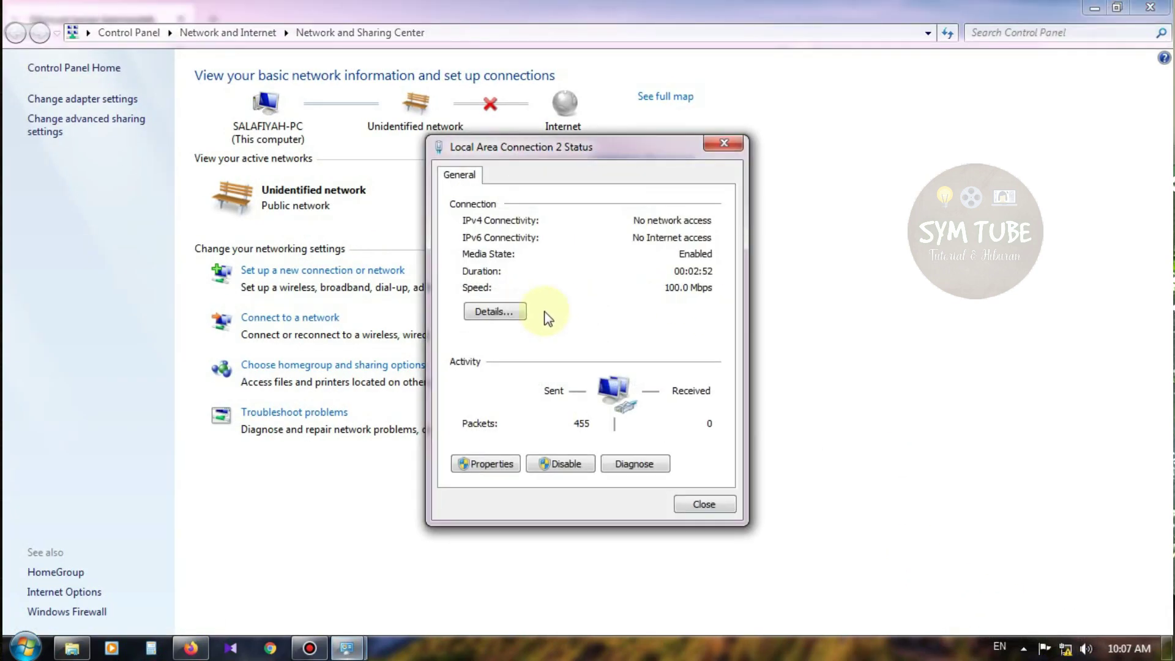
{"action": "left_click", "coordinate": [498, 310]}
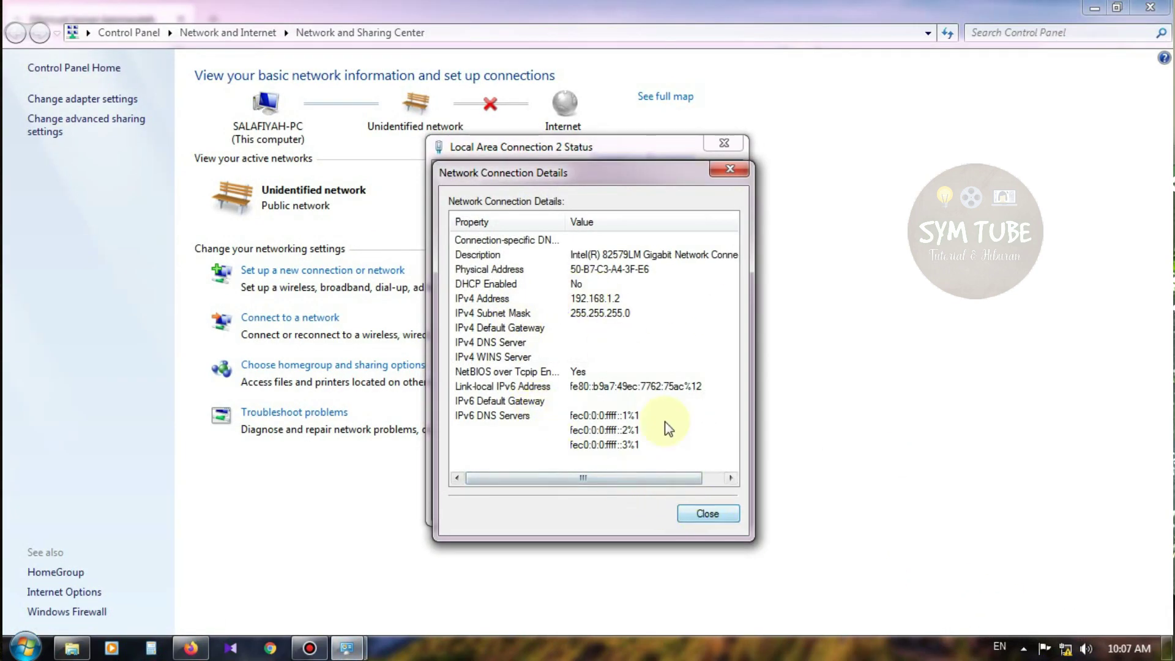
{"action": "left_click", "coordinate": [708, 513]}
Add a default gateway beginning 192.168.1 to the TCP/IPv4 settings and confirm
{"action": "left_click", "coordinate": [493, 464]}
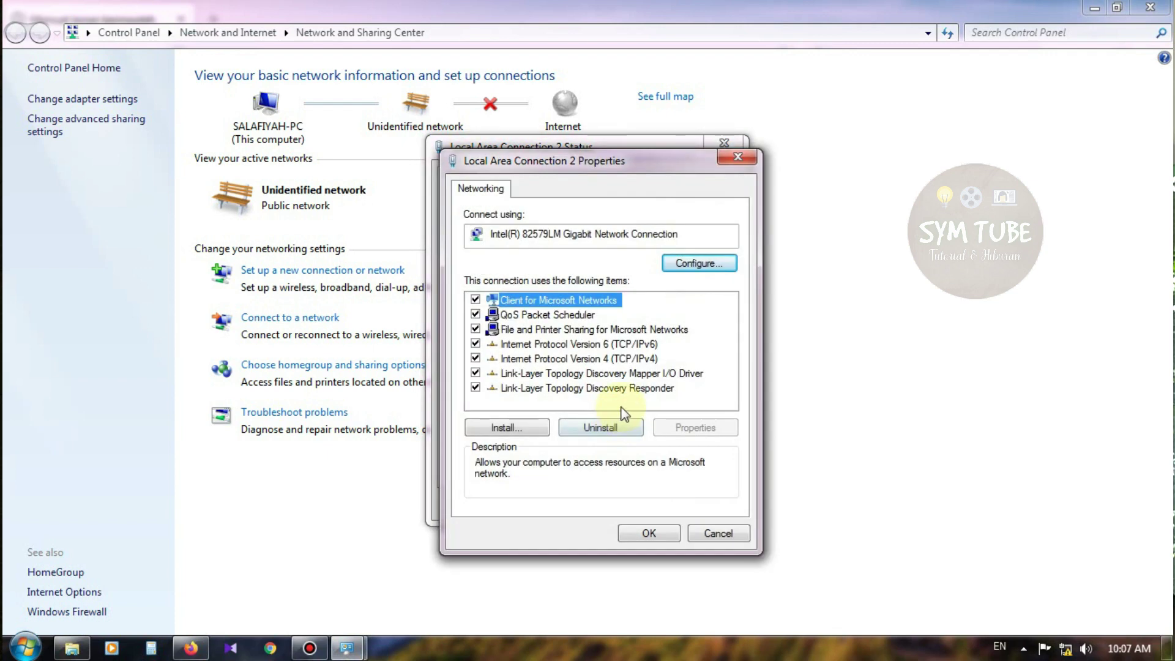
{"action": "left_click", "coordinate": [630, 344]}
{"action": "left_click", "coordinate": [627, 360]}
{"action": "left_click", "coordinate": [695, 427]}
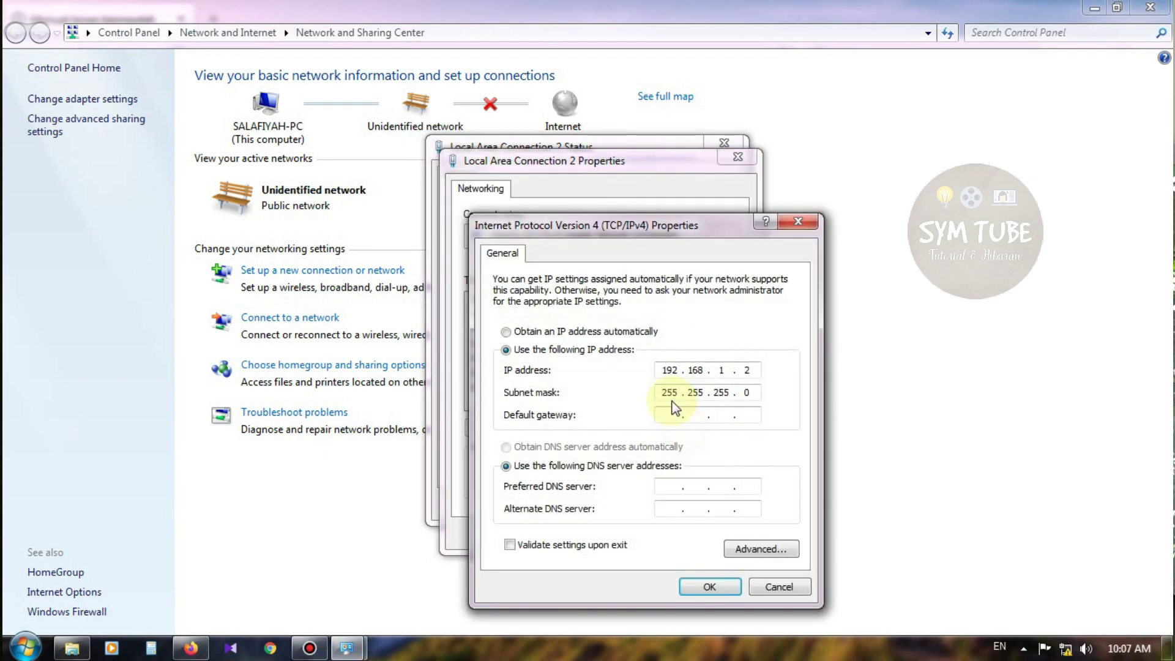
{"action": "left_click", "coordinate": [671, 415]}
{"action": "type", "text": "192 . 168 . 1 . 1"}
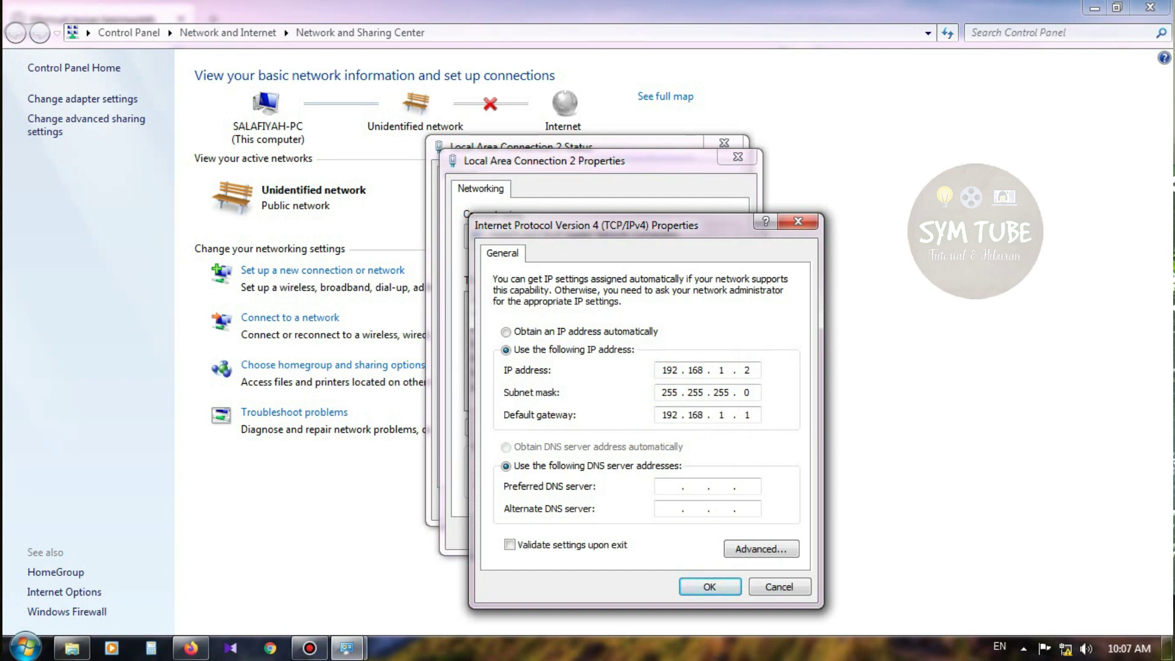
{"action": "key", "text": "Return"}
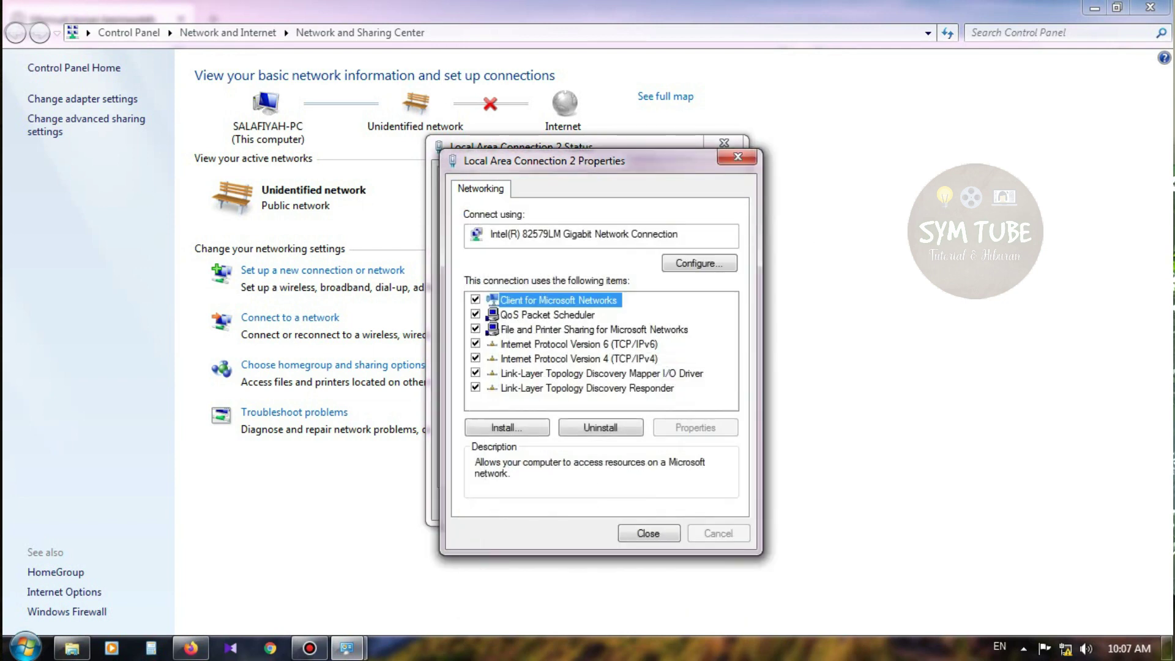
Close the connection dialogs, Network and Sharing Center, and Firefox
{"action": "left_click", "coordinate": [667, 536]}
{"action": "left_click", "coordinate": [685, 509]}
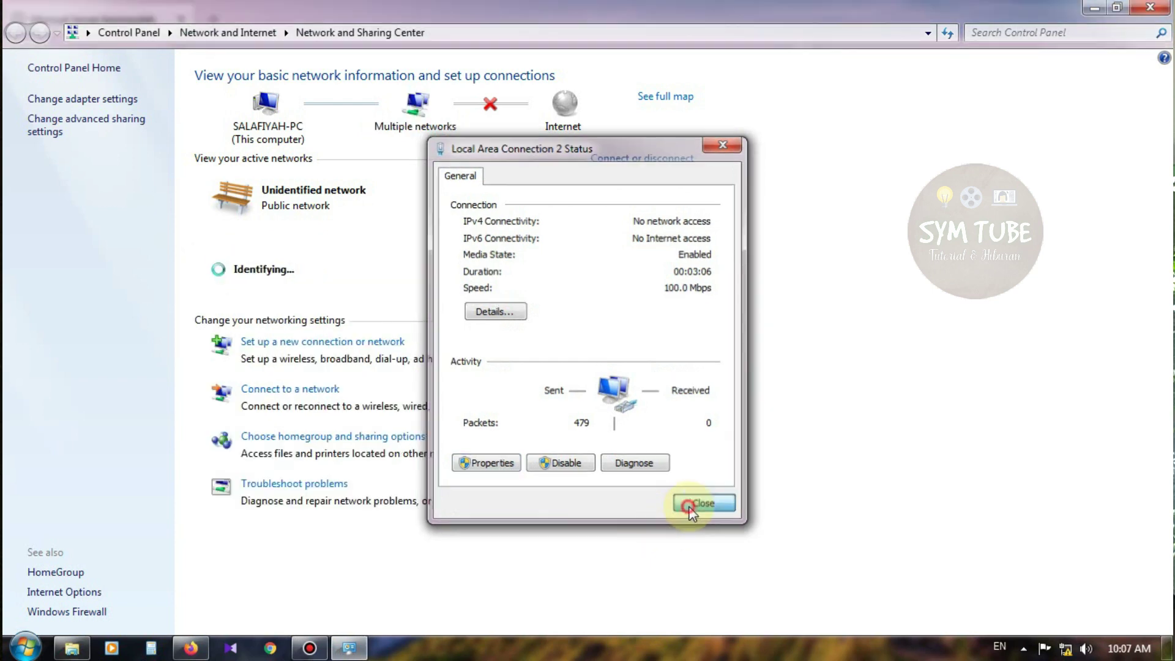
{"action": "left_click", "coordinate": [1150, 8]}
{"action": "left_click", "coordinate": [1151, 7]}
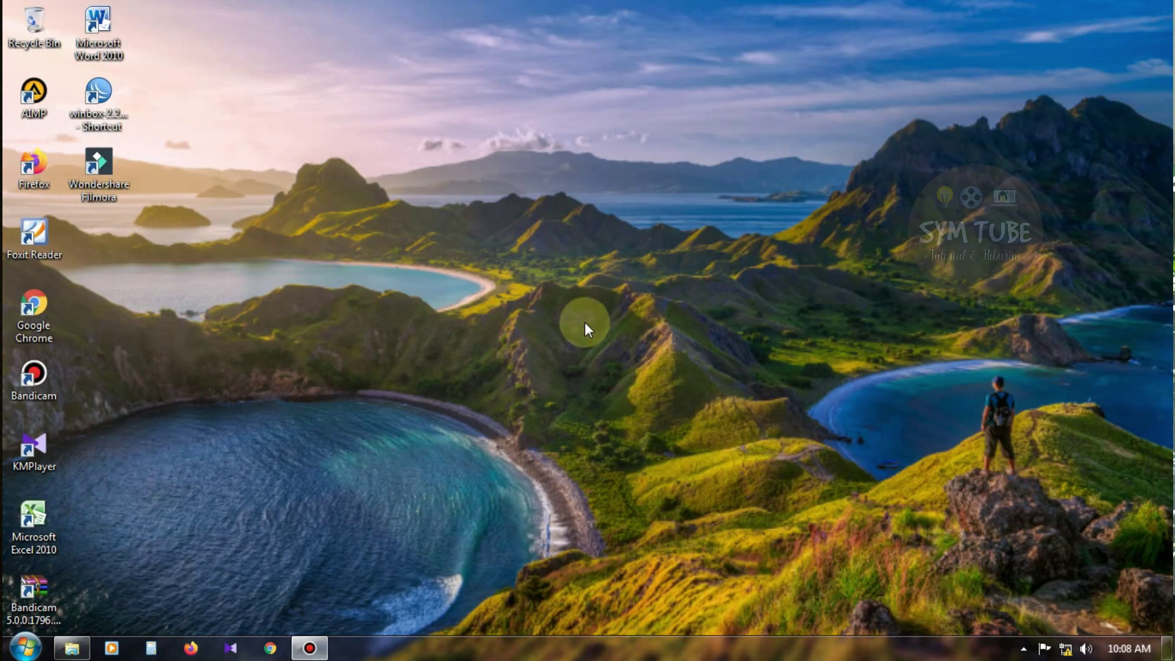
Launch a new Firefox window and go to 192.168.1.1
{"action": "left_click", "coordinate": [200, 650]}
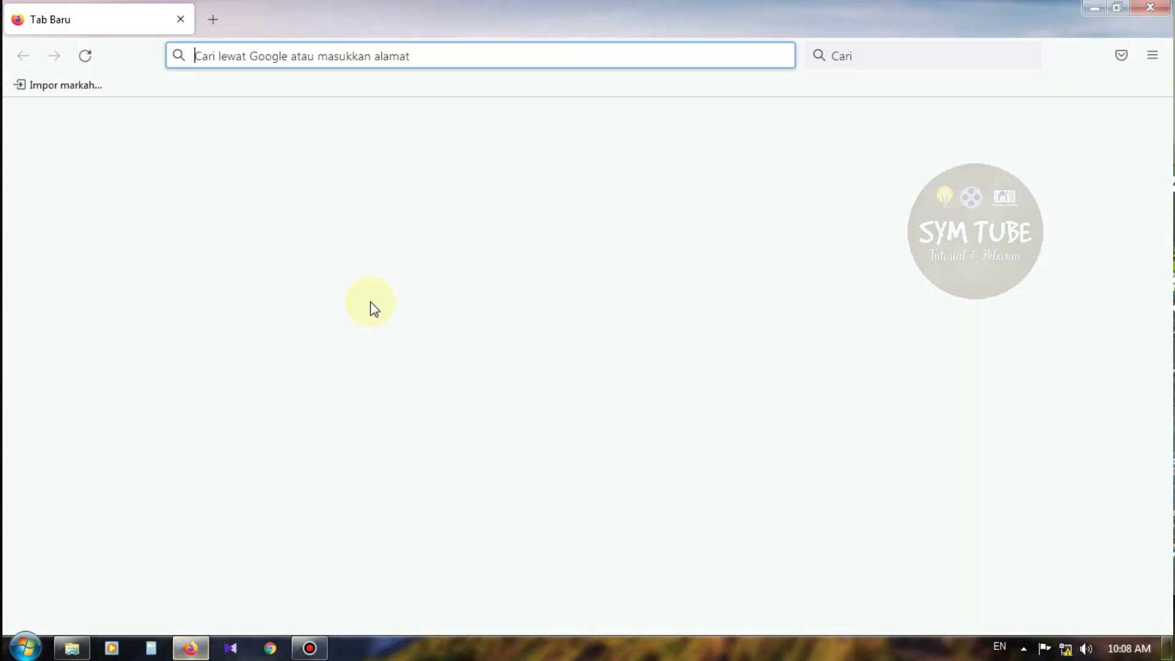
{"action": "type", "text": "1"}
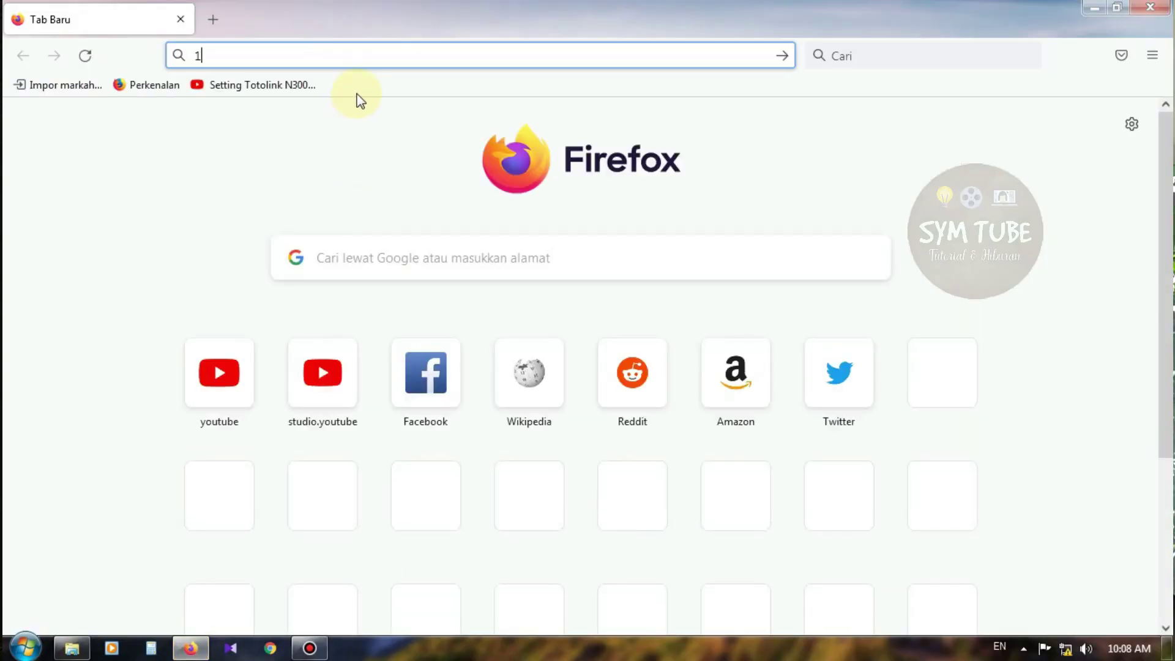
{"action": "type", "text": "92.168.1.1"}
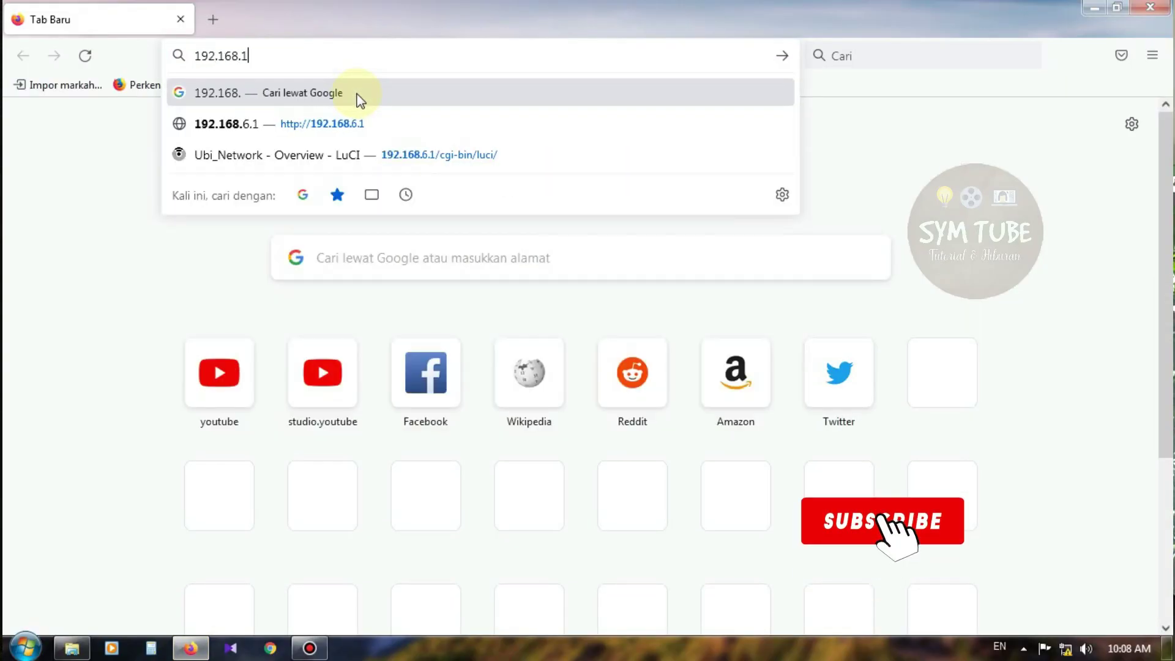
{"action": "key", "text": "Return"}
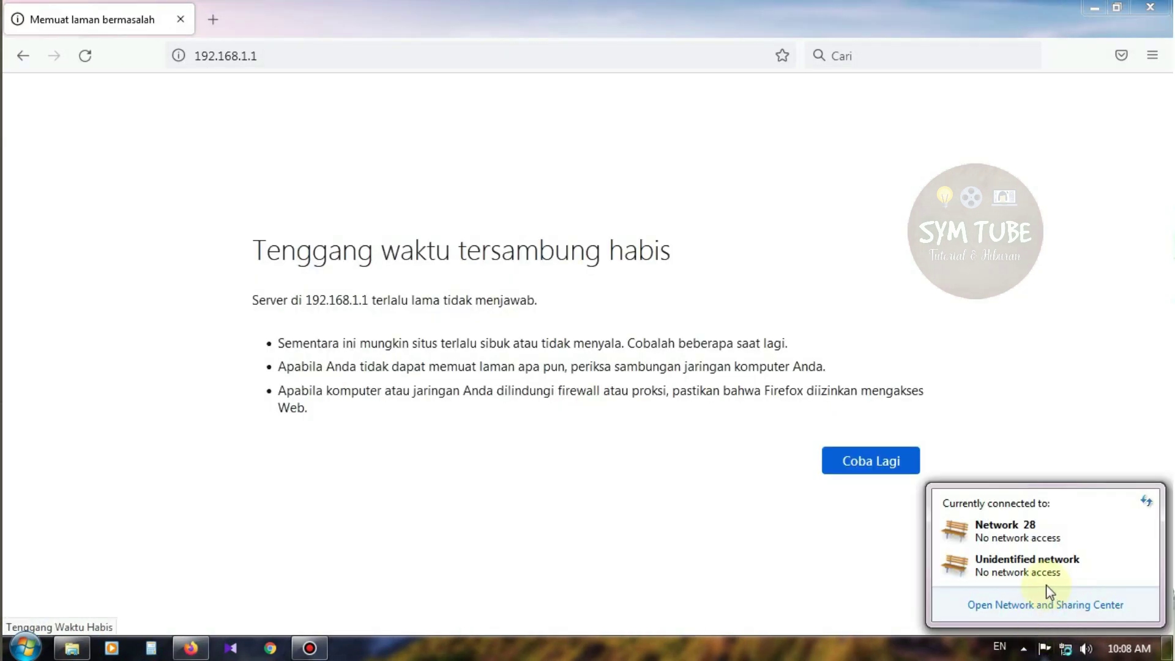
From Network and Sharing Center's adapter list, disable and re-enable Local Area Connection 2
{"action": "left_click", "coordinate": [1049, 608]}
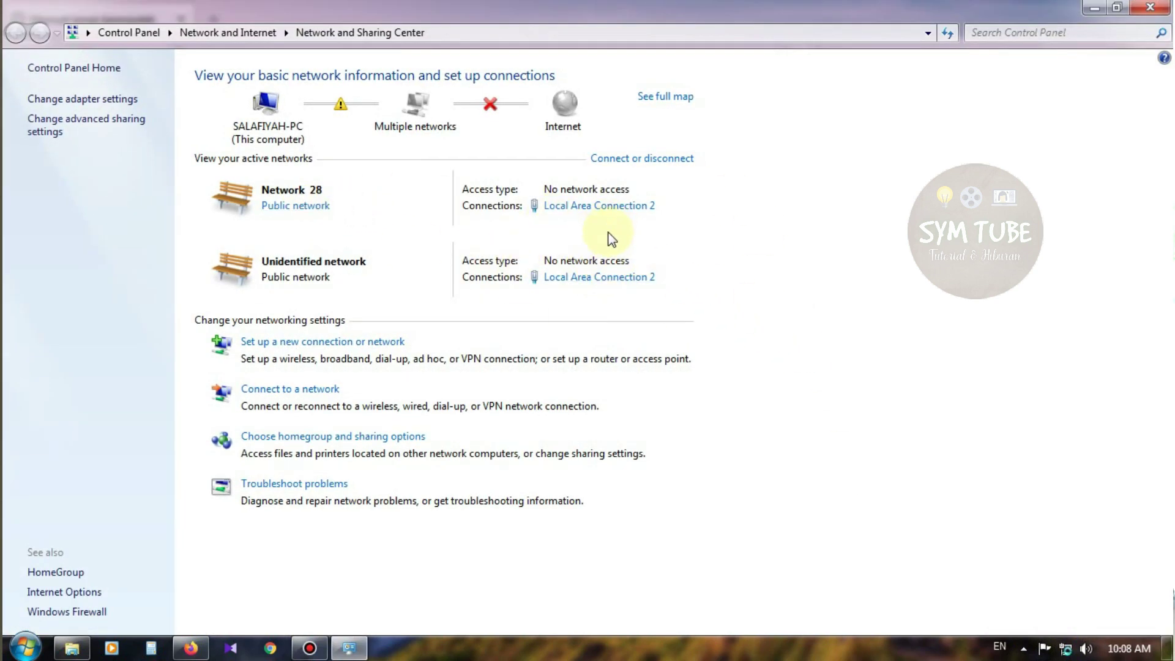
{"action": "left_click", "coordinate": [116, 99]}
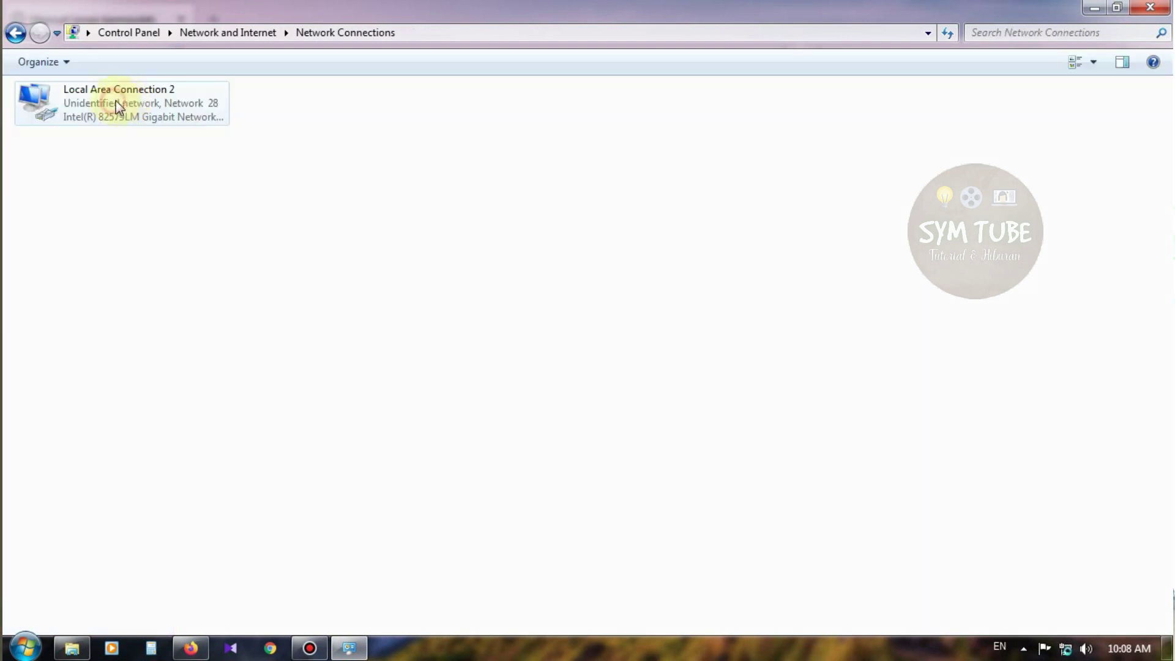
{"action": "right_click", "coordinate": [116, 101]}
{"action": "left_click", "coordinate": [189, 102]}
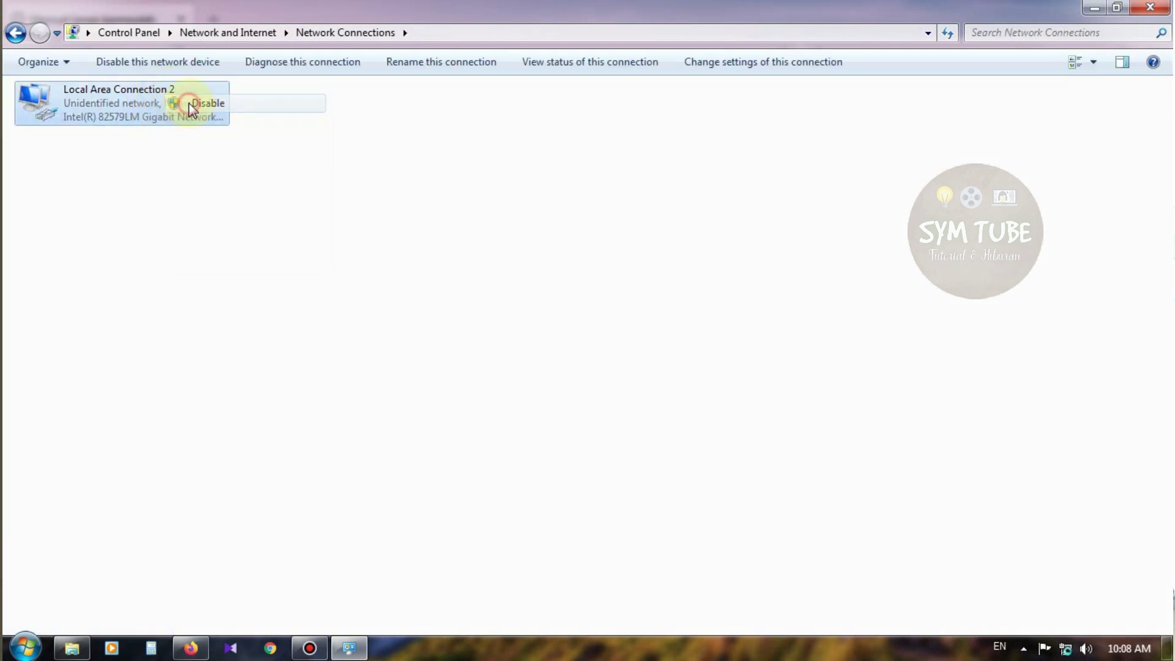
{"action": "right_click", "coordinate": [146, 106]}
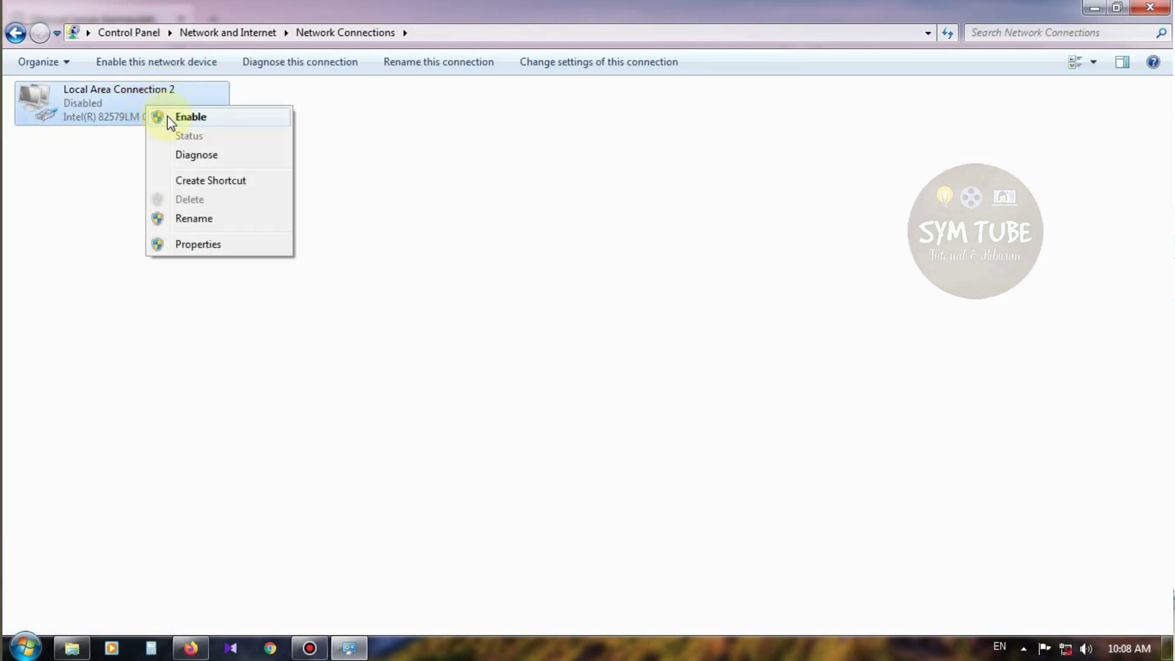
{"action": "left_click", "coordinate": [167, 116]}
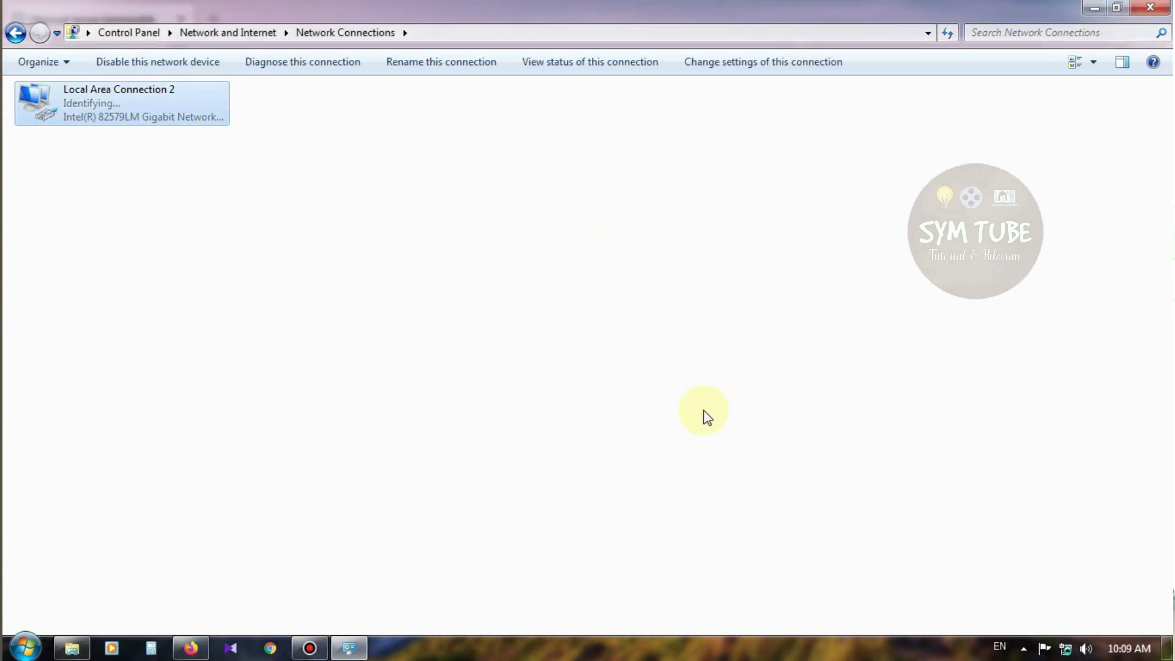
Check the tray network status, then reload 192.168.1.1 in Firefox
{"action": "left_click", "coordinate": [1065, 648]}
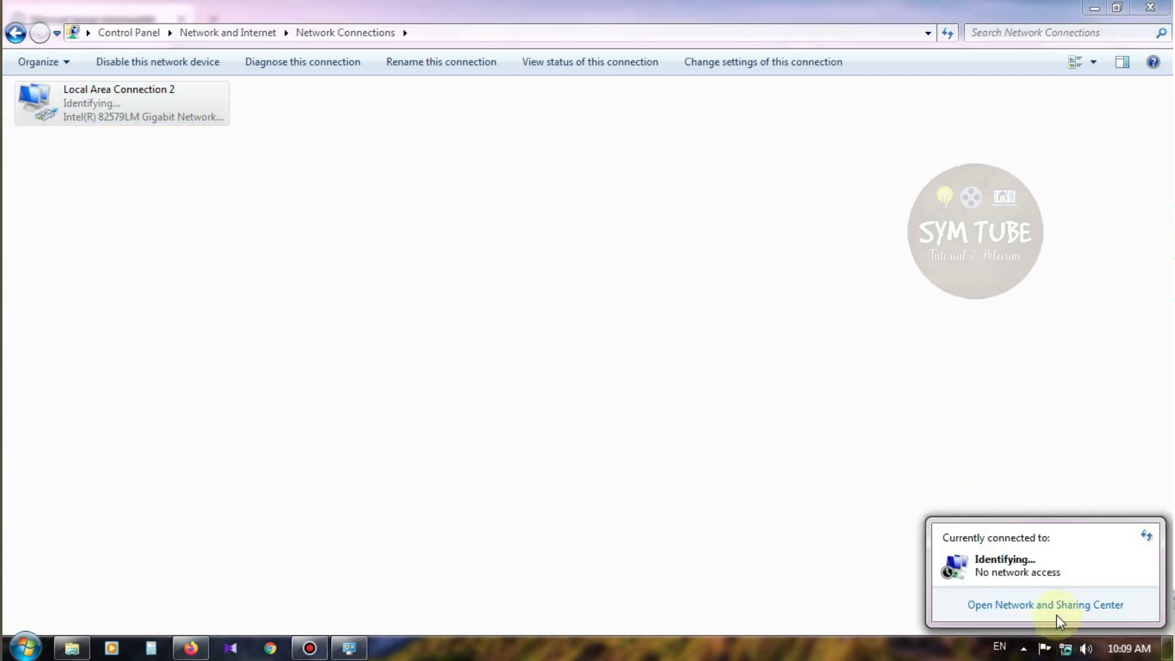
{"action": "left_click", "coordinate": [789, 462]}
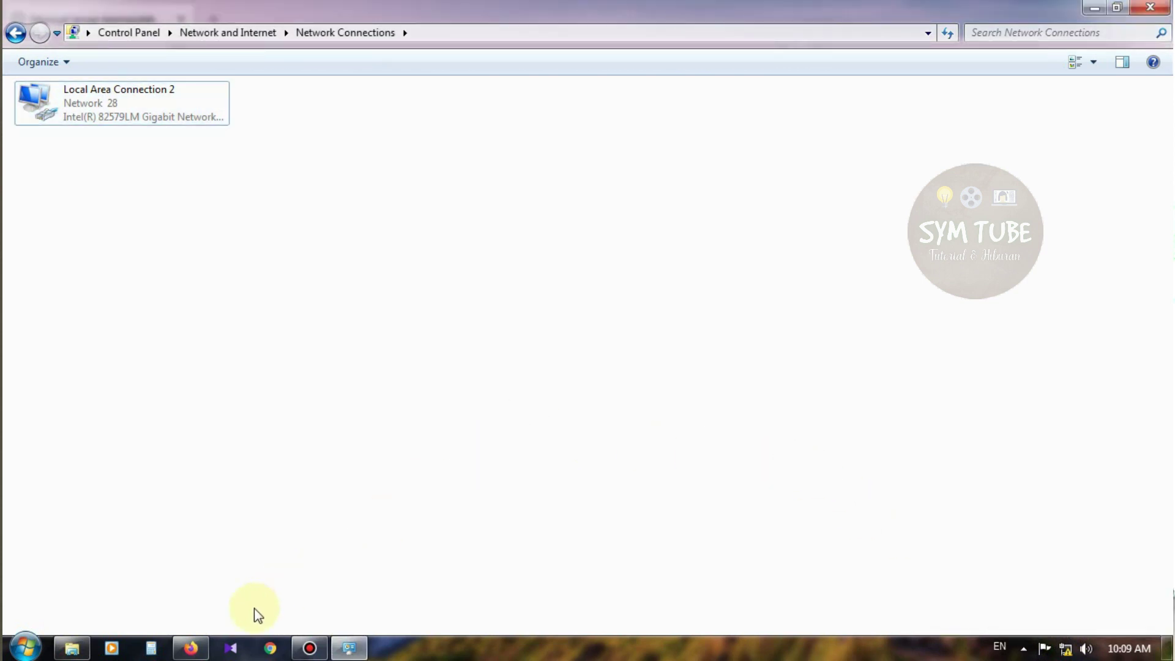
{"action": "left_click", "coordinate": [191, 648]}
{"action": "left_click", "coordinate": [296, 54]}
{"action": "key", "text": "Return"}
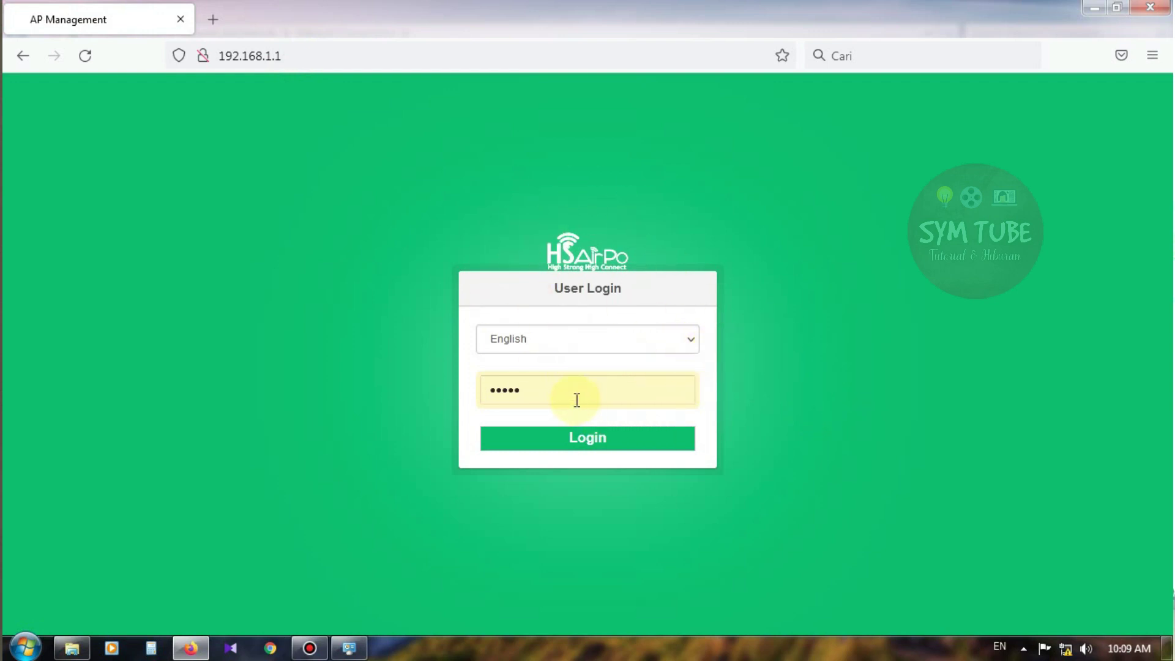
Replace the autofilled password with the admin password and log in to the router
{"action": "left_click_drag", "start_coordinate": [573, 397], "coordinate": [472, 389]}
{"action": "type", "text": "a"}
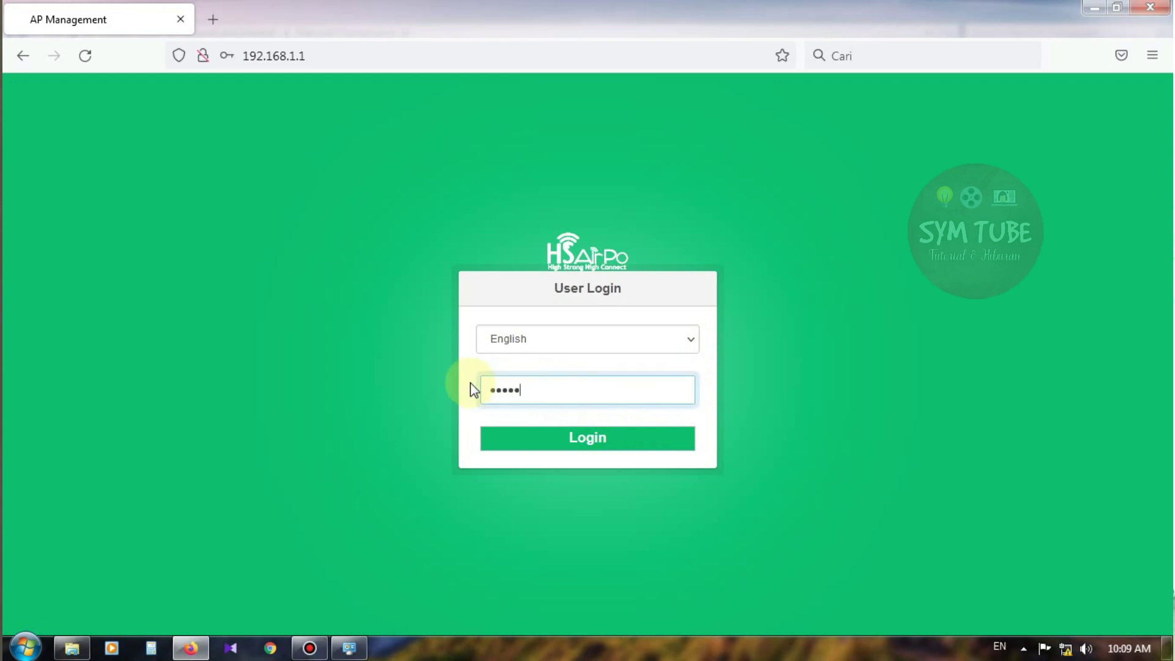
{"action": "left_click", "coordinate": [578, 448]}
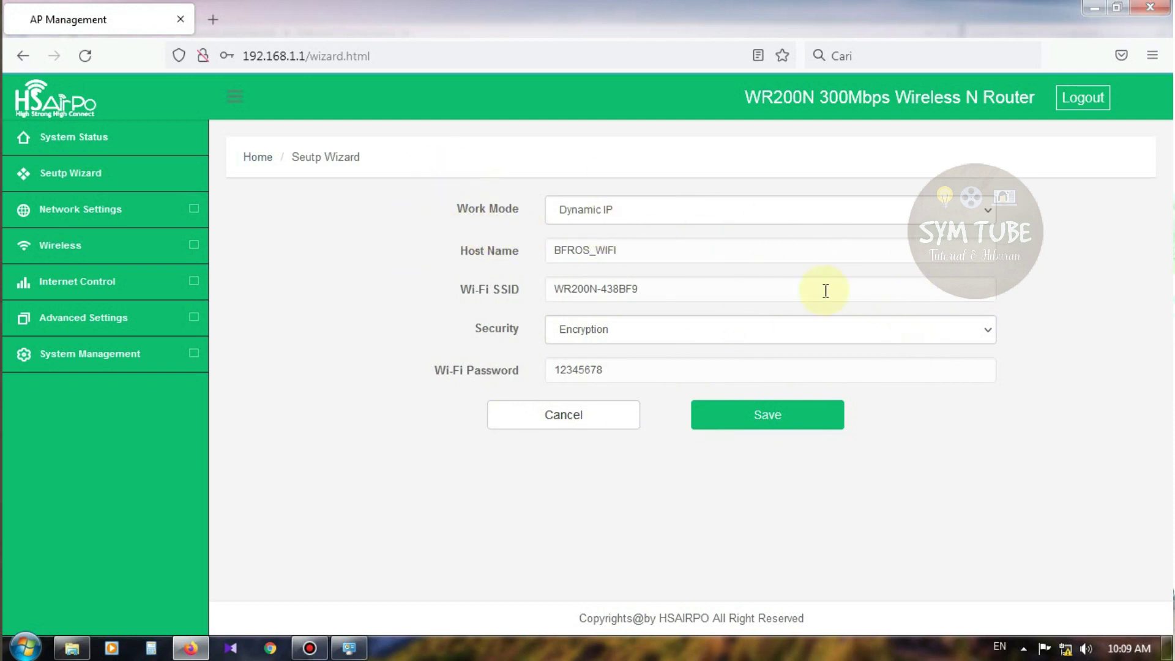
{"action": "left_click", "coordinate": [656, 221]}
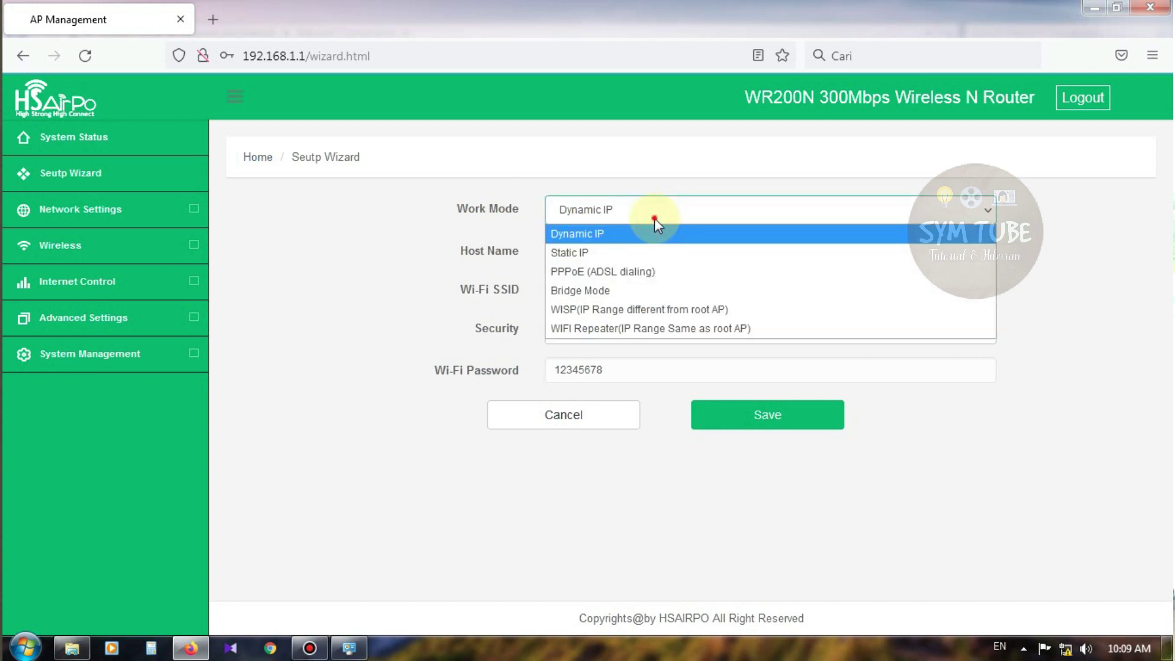
{"action": "left_click", "coordinate": [661, 219]}
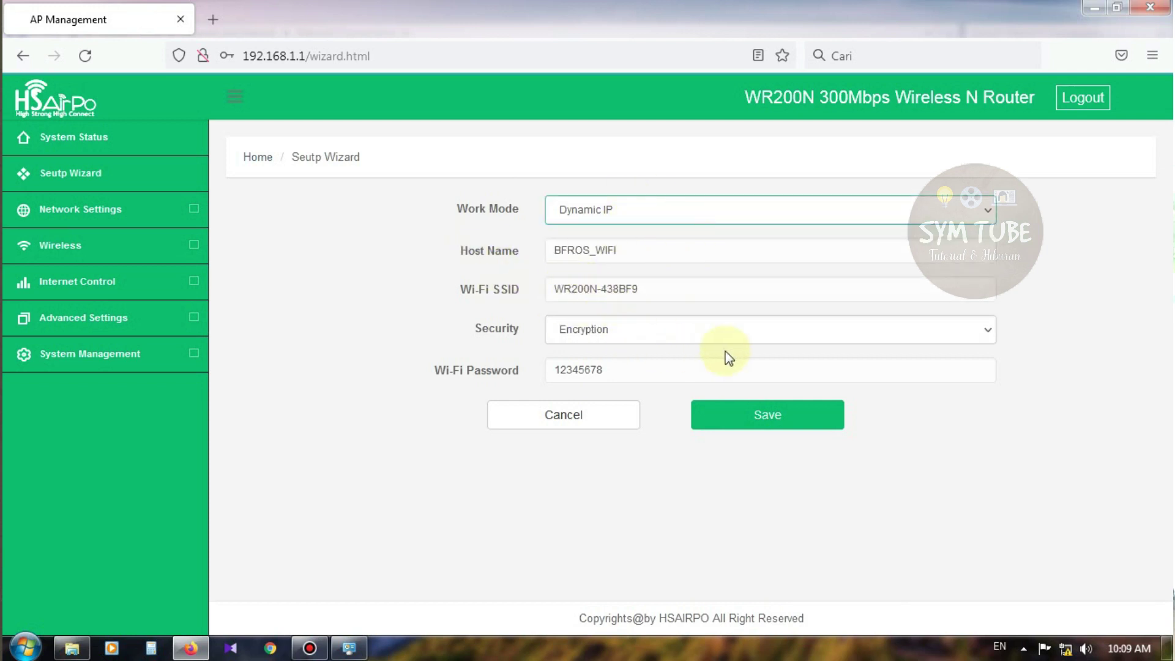
{"action": "left_click", "coordinate": [98, 140]}
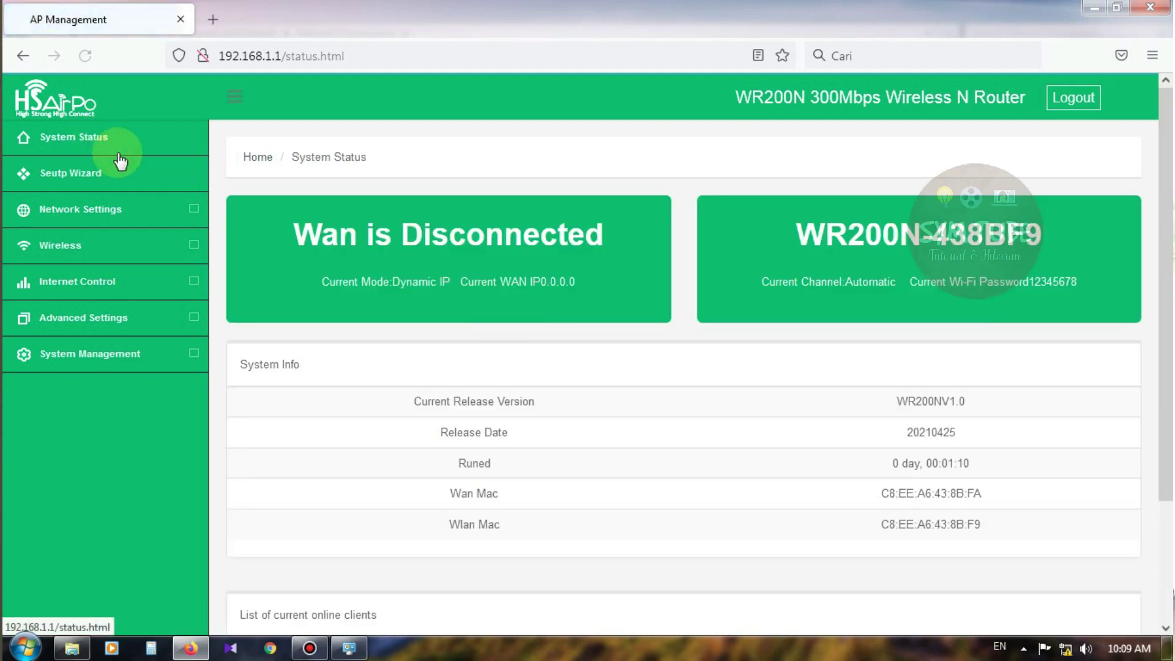
{"action": "scroll", "coordinate": [677, 302], "scroll_direction": "down", "scroll_amount": 3}
{"action": "scroll", "coordinate": [677, 306], "scroll_direction": "up", "scroll_amount": 3}
{"action": "scroll", "coordinate": [670, 306], "scroll_direction": "down", "scroll_amount": 3}
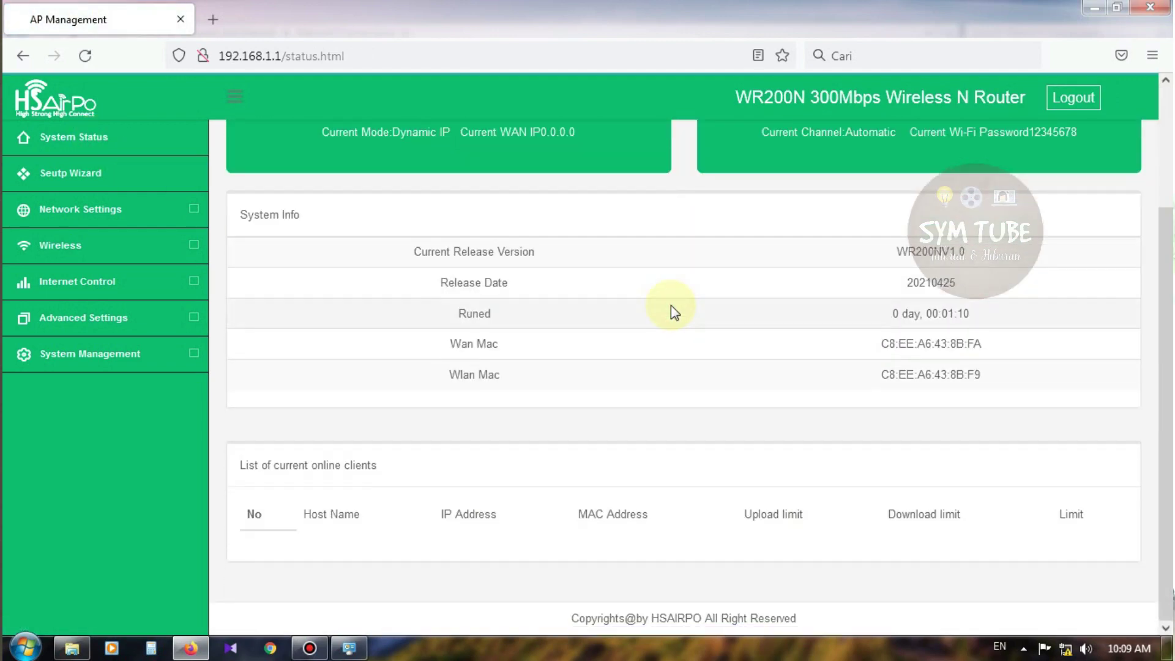
{"action": "scroll", "coordinate": [669, 308], "scroll_direction": "up", "scroll_amount": 3}
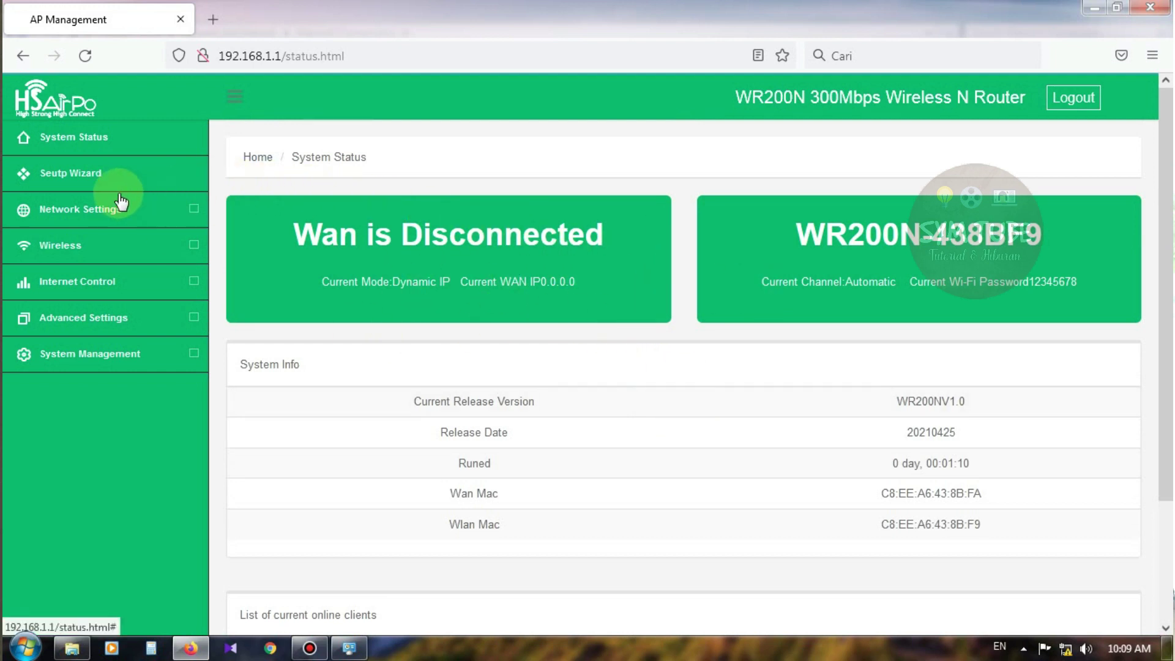
{"action": "left_click", "coordinate": [72, 176]}
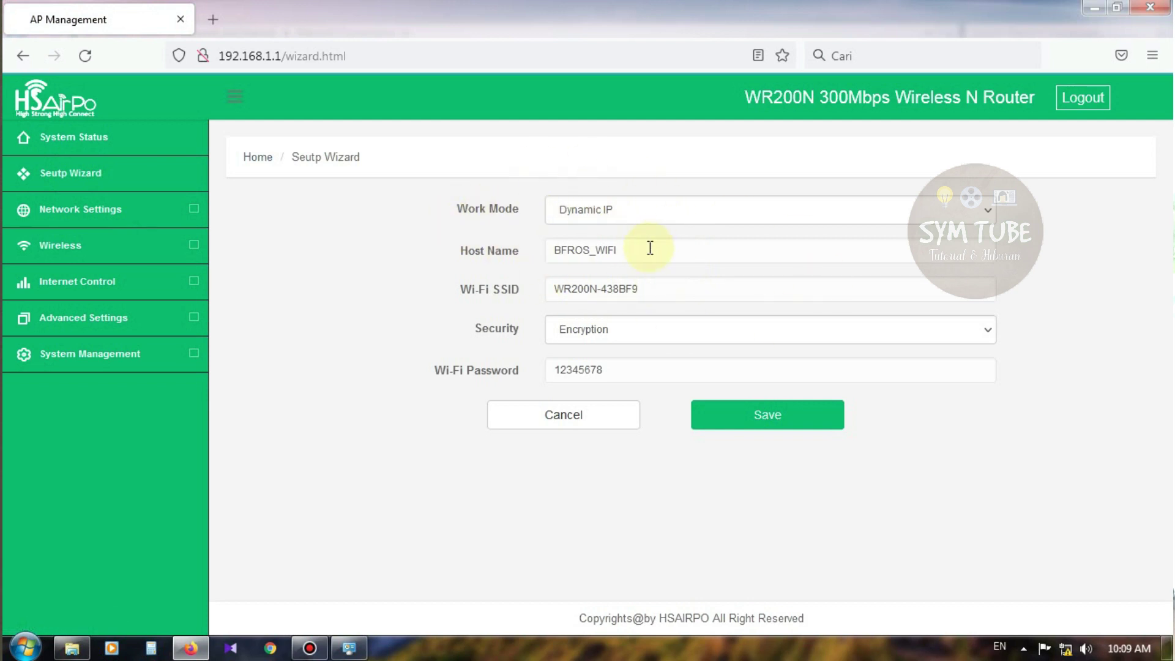
Keep Dynamic IP mode, change the SSID to basmalah.hotspot58, and set security to Not Encryption
{"action": "left_click", "coordinate": [628, 216]}
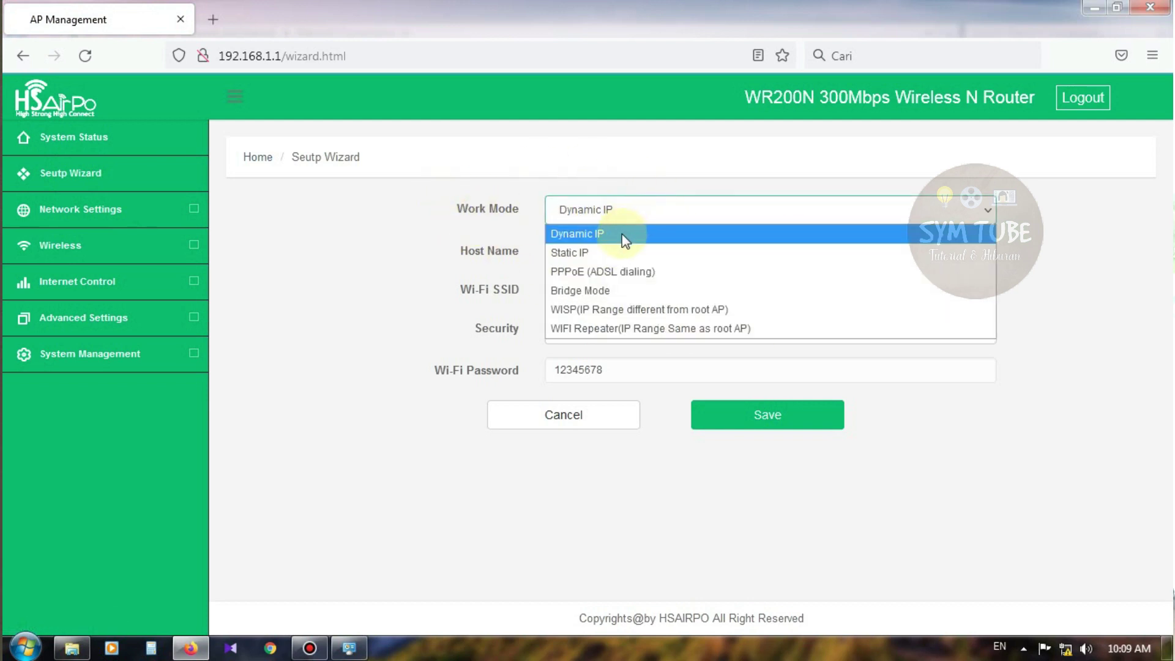
{"action": "left_click", "coordinate": [619, 237]}
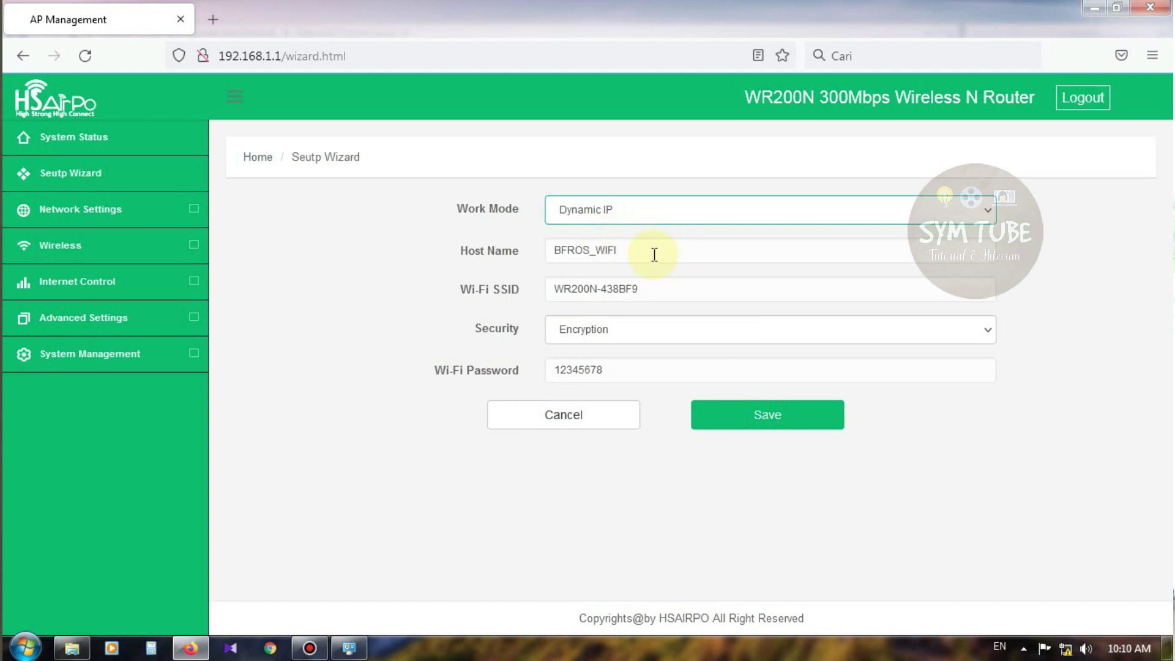
{"action": "left_click_drag", "start_coordinate": [659, 257], "coordinate": [543, 263]}
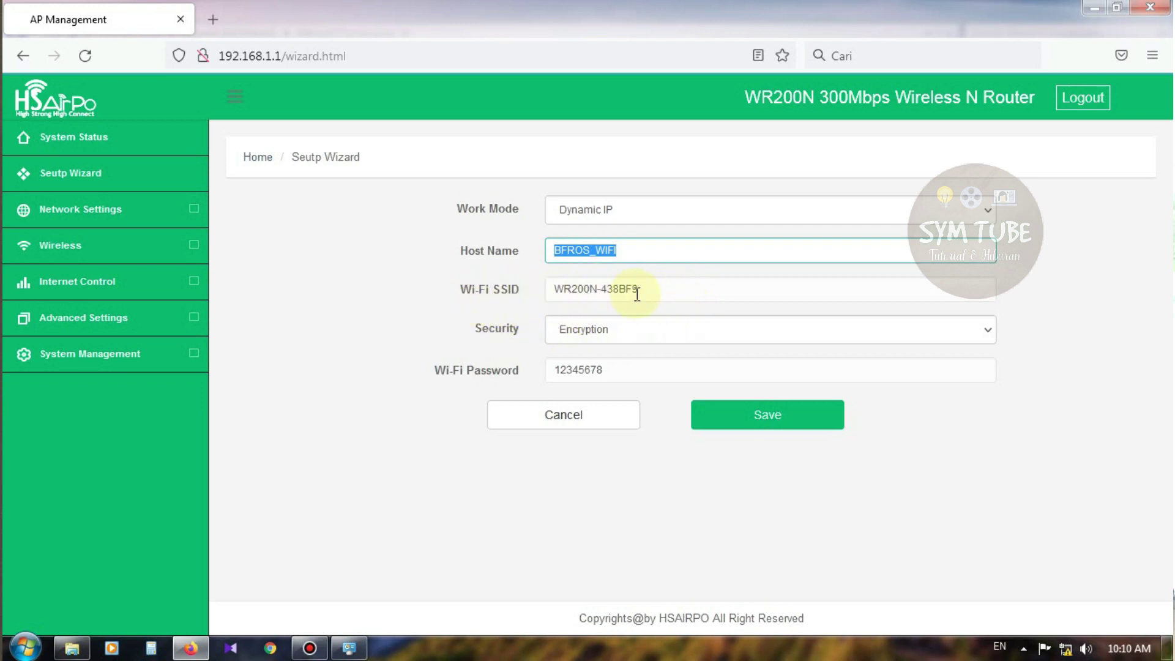
{"action": "left_click_drag", "start_coordinate": [650, 292], "coordinate": [555, 299]}
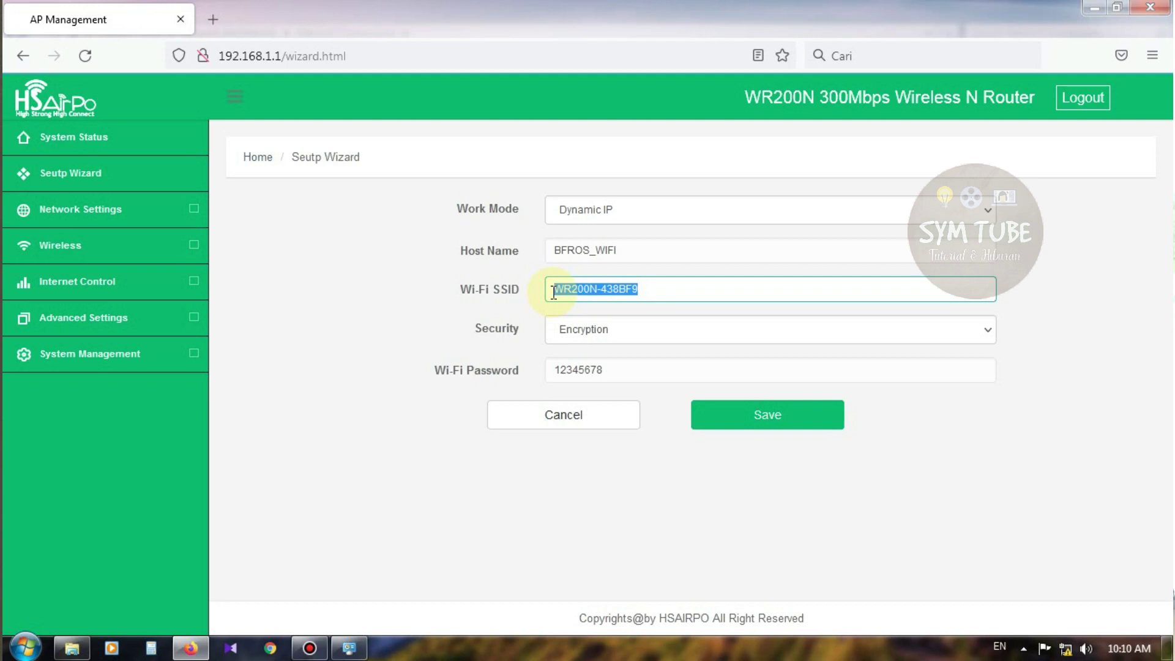
{"action": "type", "text": "basmalah"}
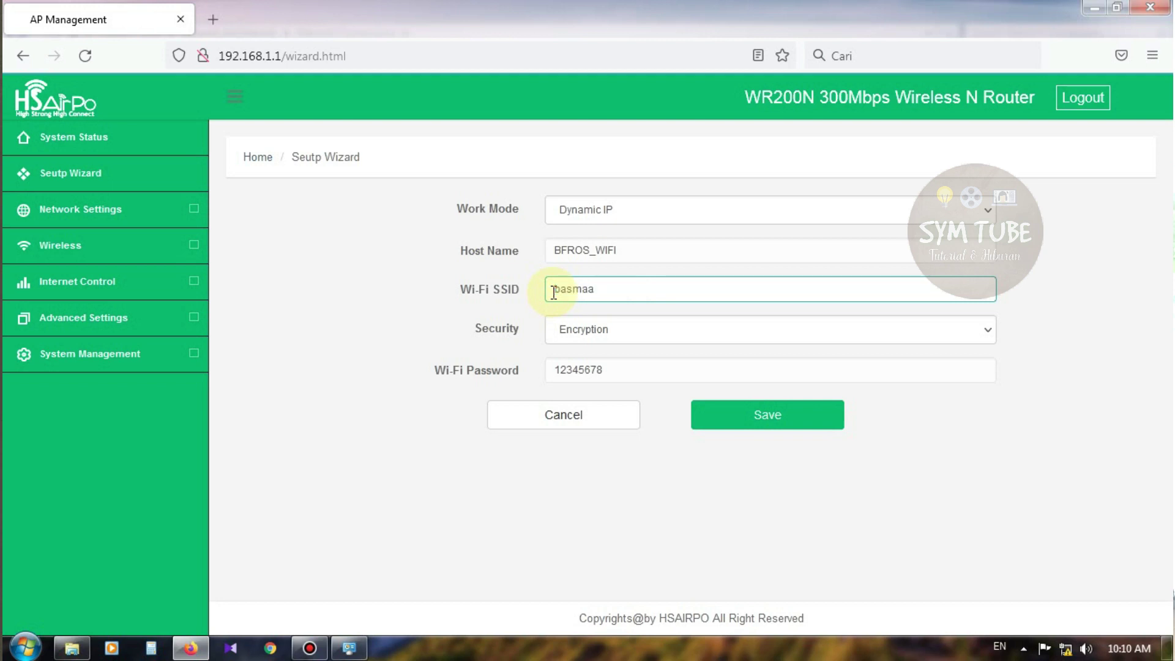
{"action": "type", "text": ".hotspot58"}
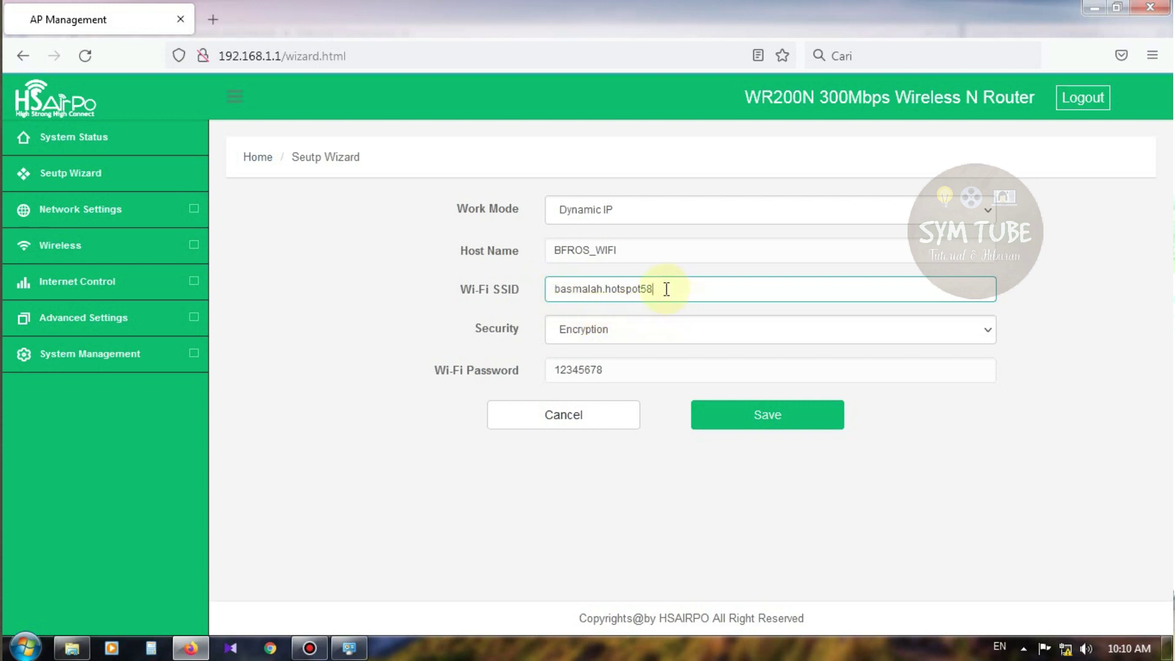
{"action": "left_click", "coordinate": [690, 331]}
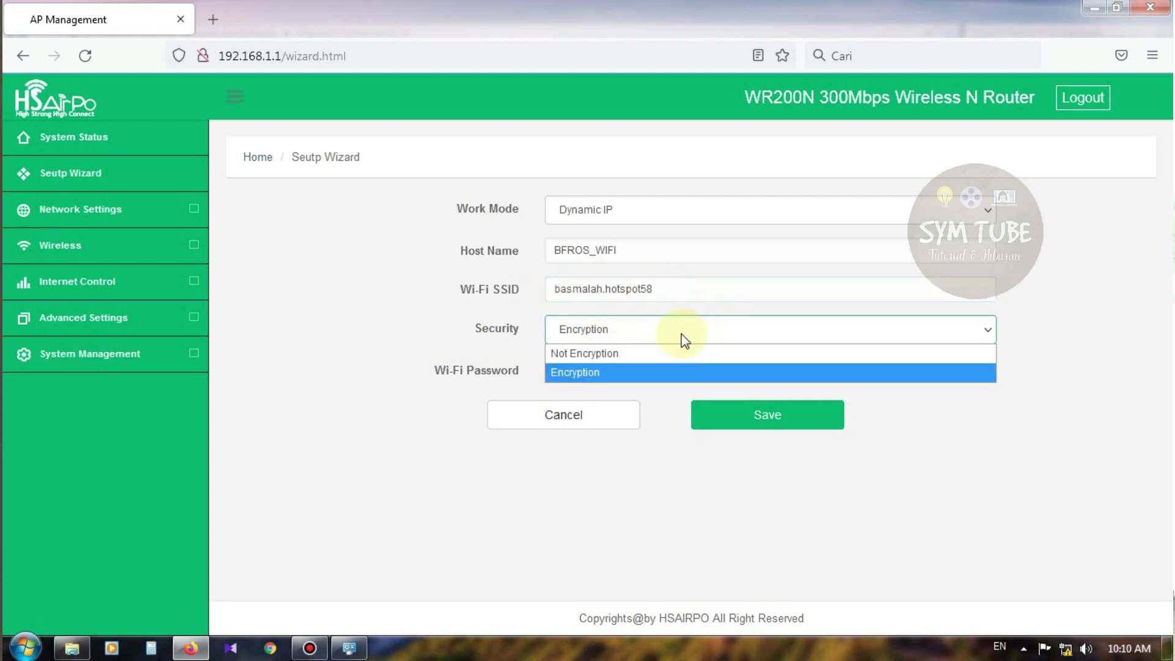
{"action": "left_click", "coordinate": [603, 354]}
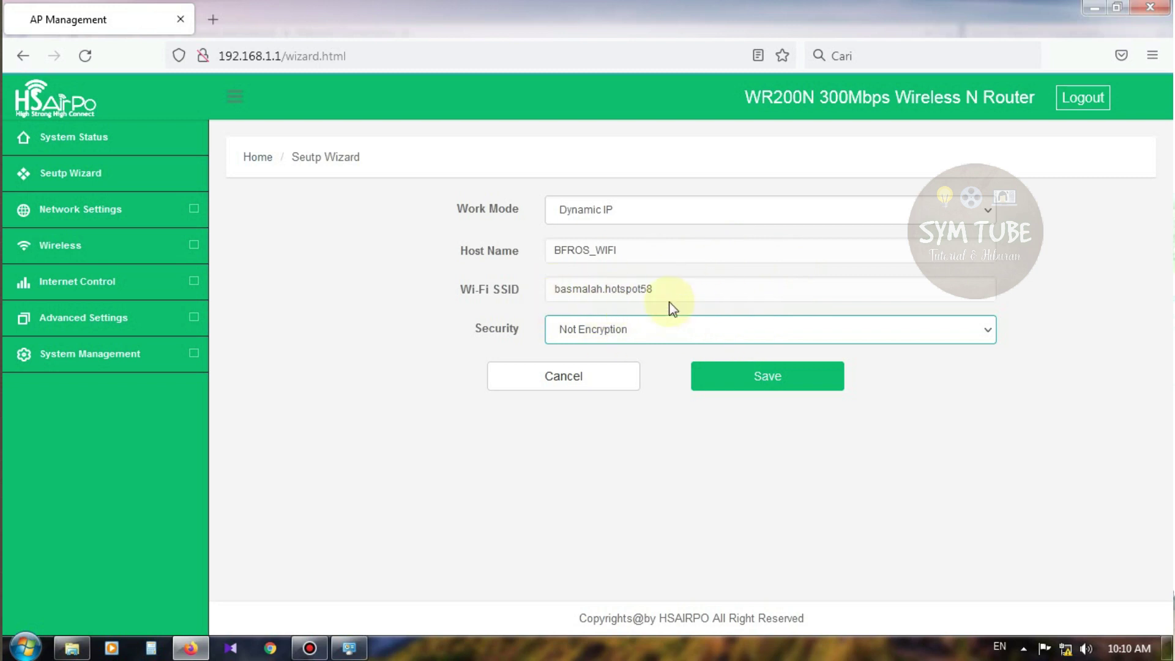
Save the wizard settings, let the router reboot, and reload the System Status page
{"action": "left_click", "coordinate": [766, 376]}
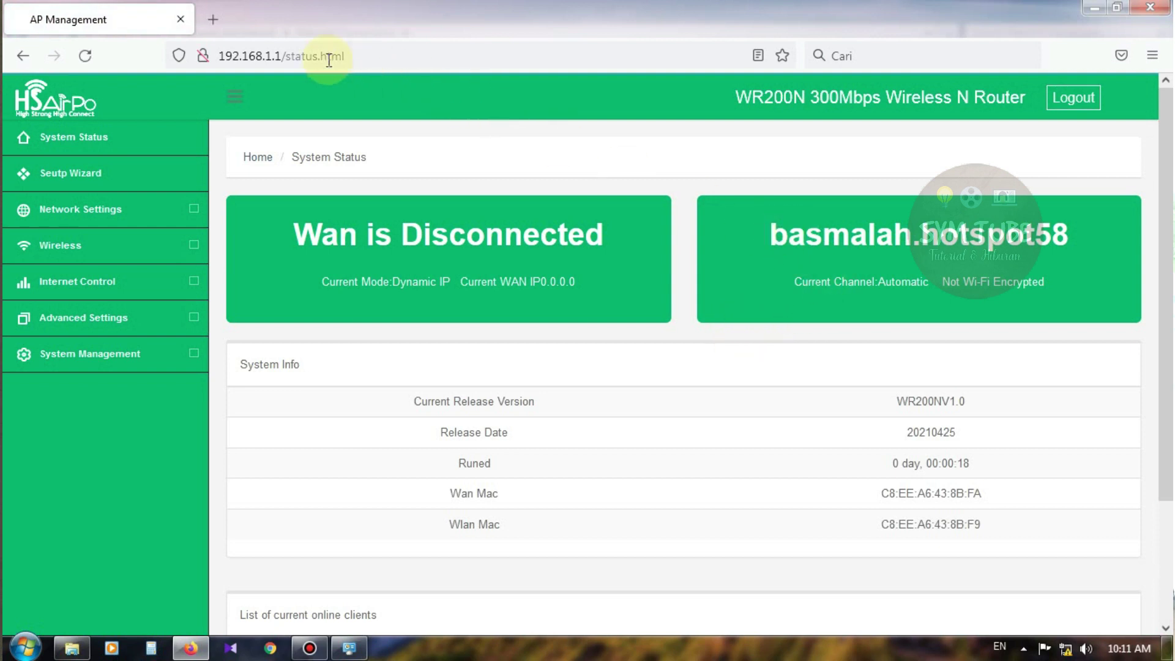
{"action": "left_click", "coordinate": [85, 55]}
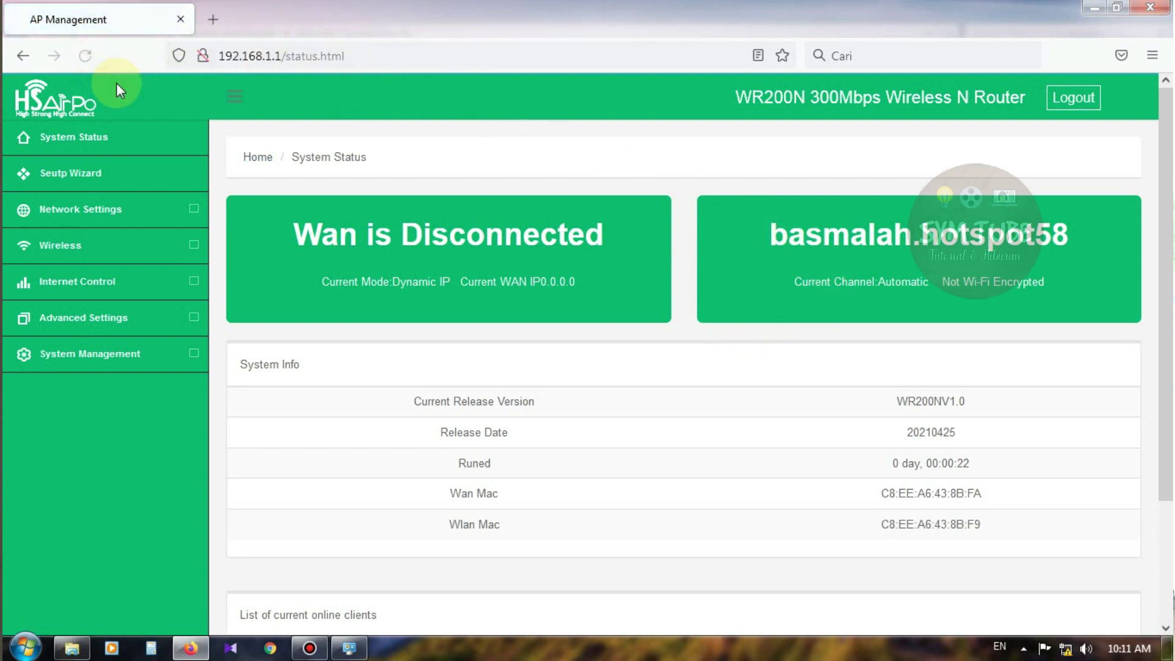
Reopen the Setup Wizard to confirm the saved SSID basmalah.hotspot58
{"action": "left_click", "coordinate": [71, 173]}
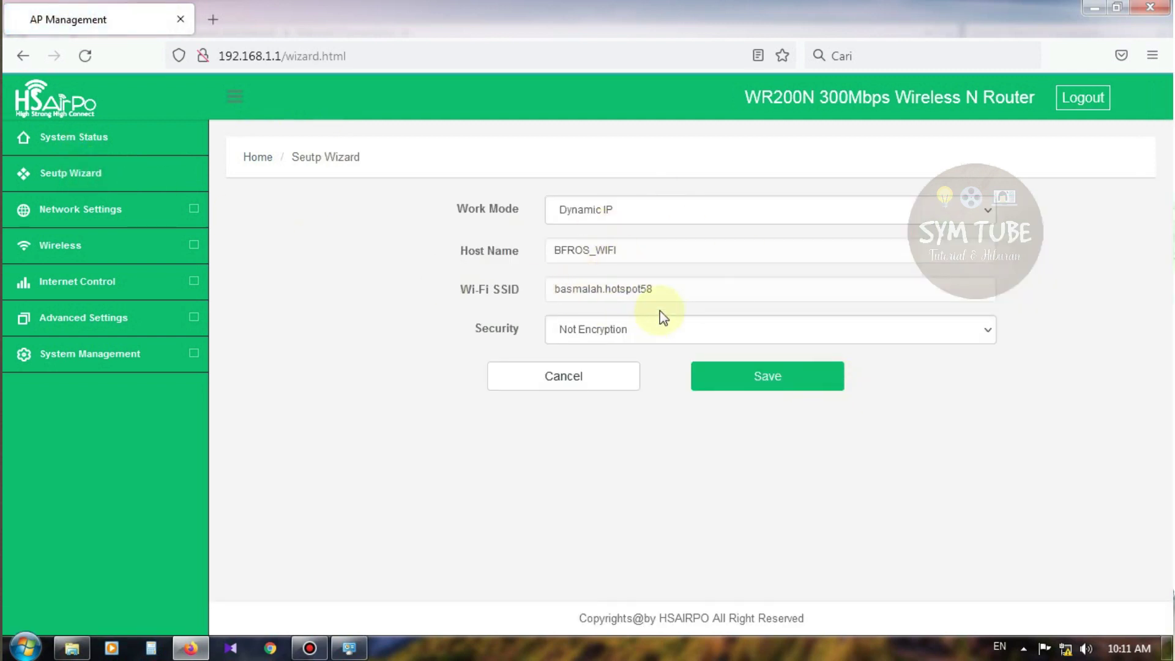
{"action": "left_click", "coordinate": [660, 291]}
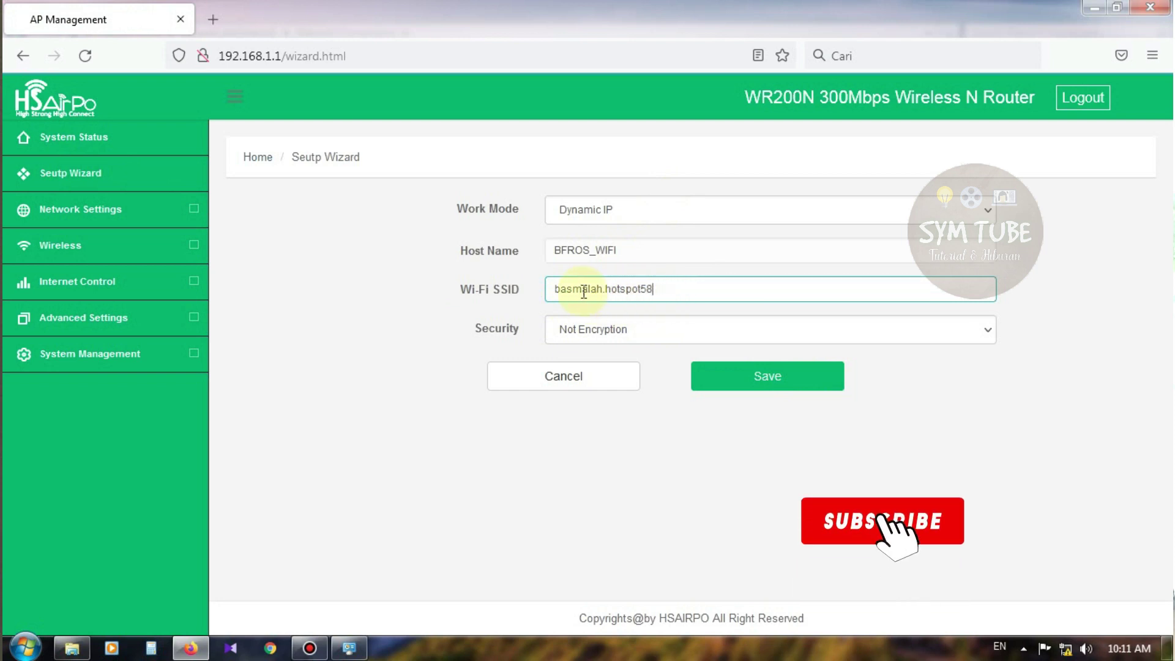
{"action": "left_click", "coordinate": [182, 184]}
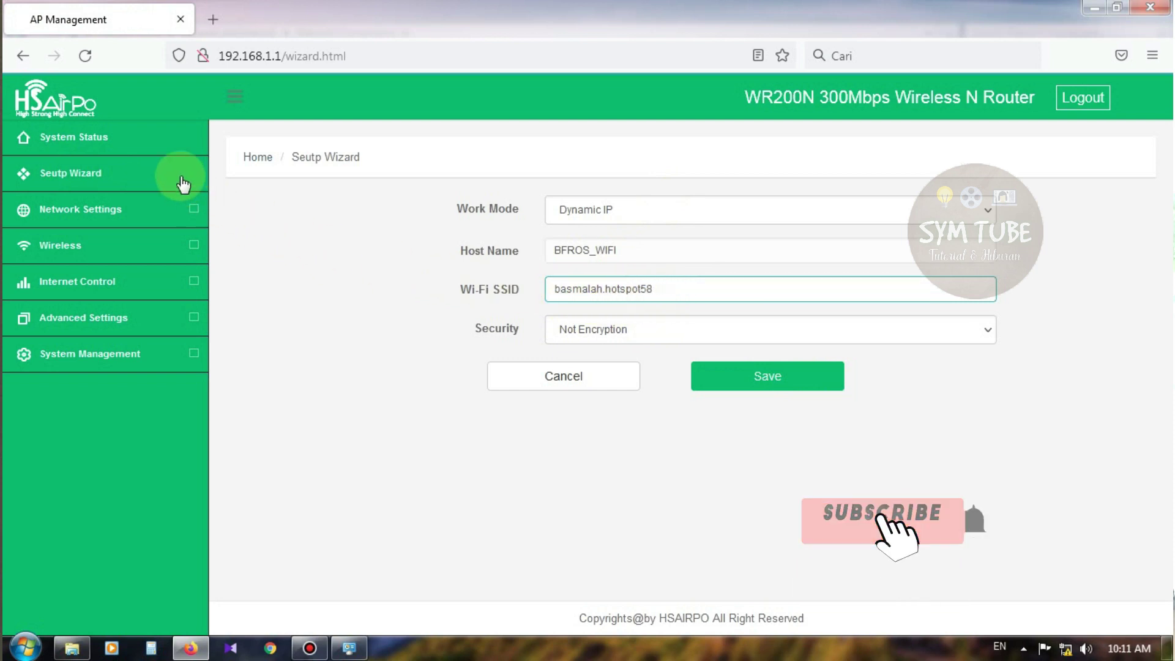
Move through Network Settings > Internet to the LAN Settings page showing 192.168.1.1
{"action": "left_click", "coordinate": [87, 208]}
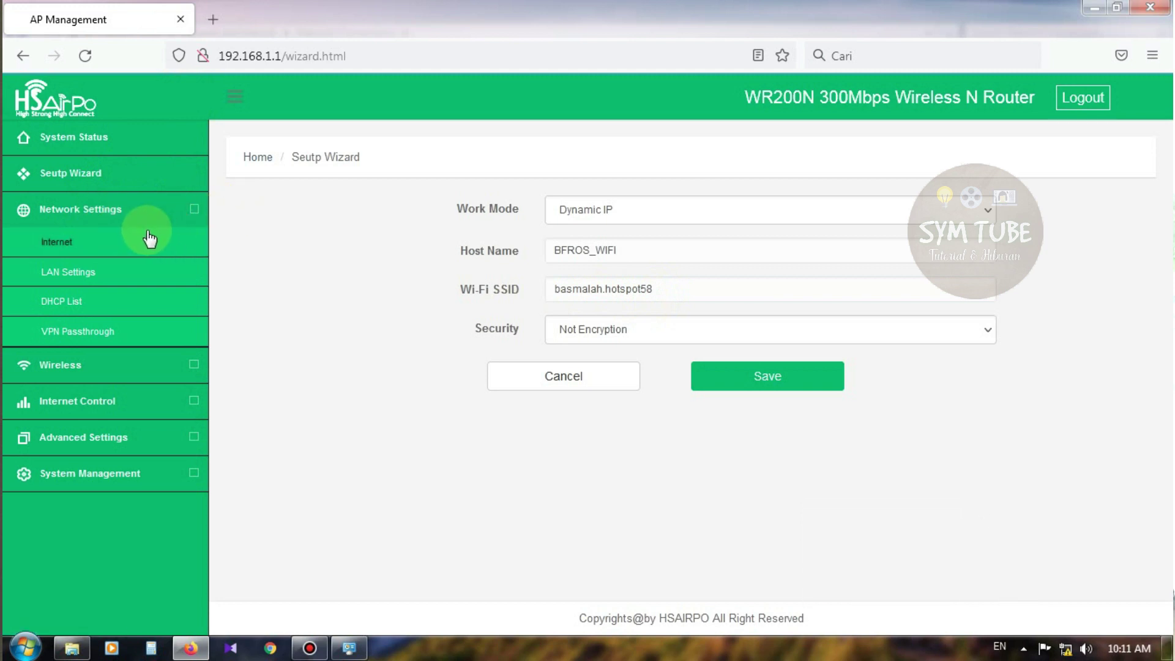
{"action": "left_click", "coordinate": [72, 245]}
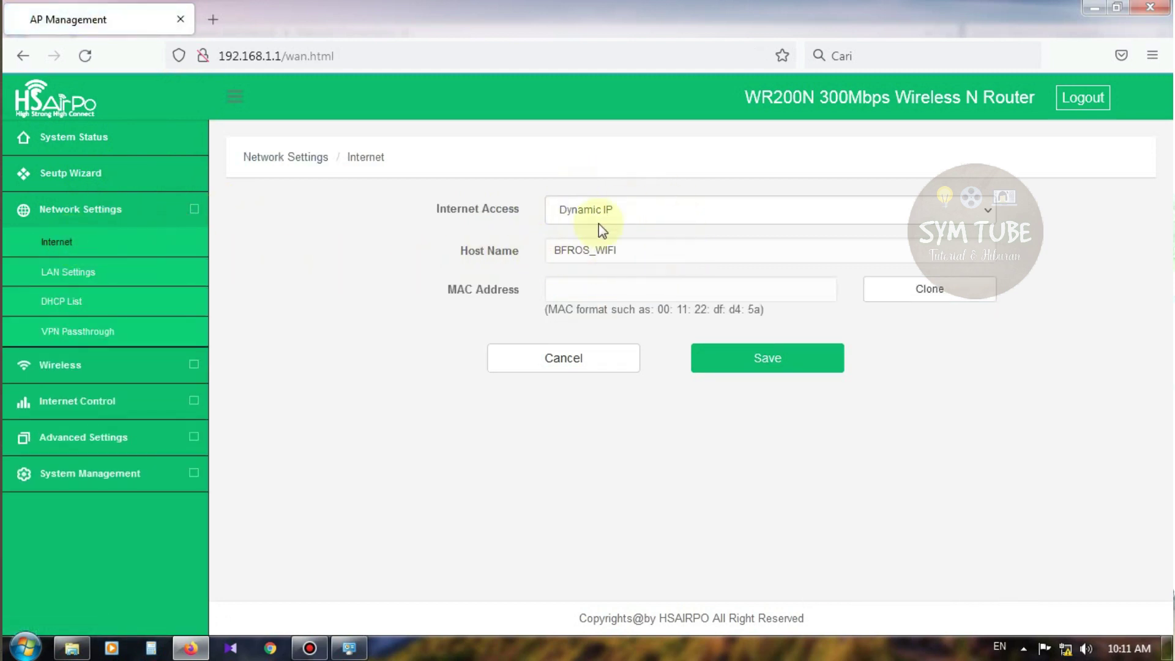
{"action": "left_click", "coordinate": [124, 205]}
{"action": "left_click", "coordinate": [73, 270]}
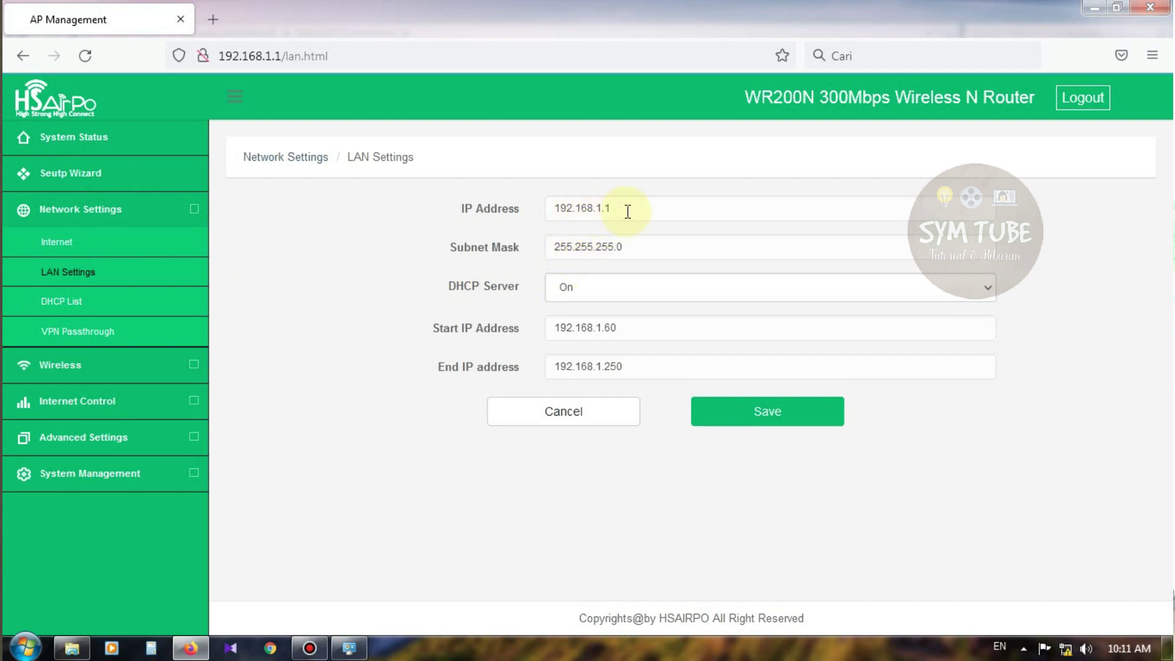
{"action": "left_click_drag", "start_coordinate": [627, 209], "coordinate": [542, 208]}
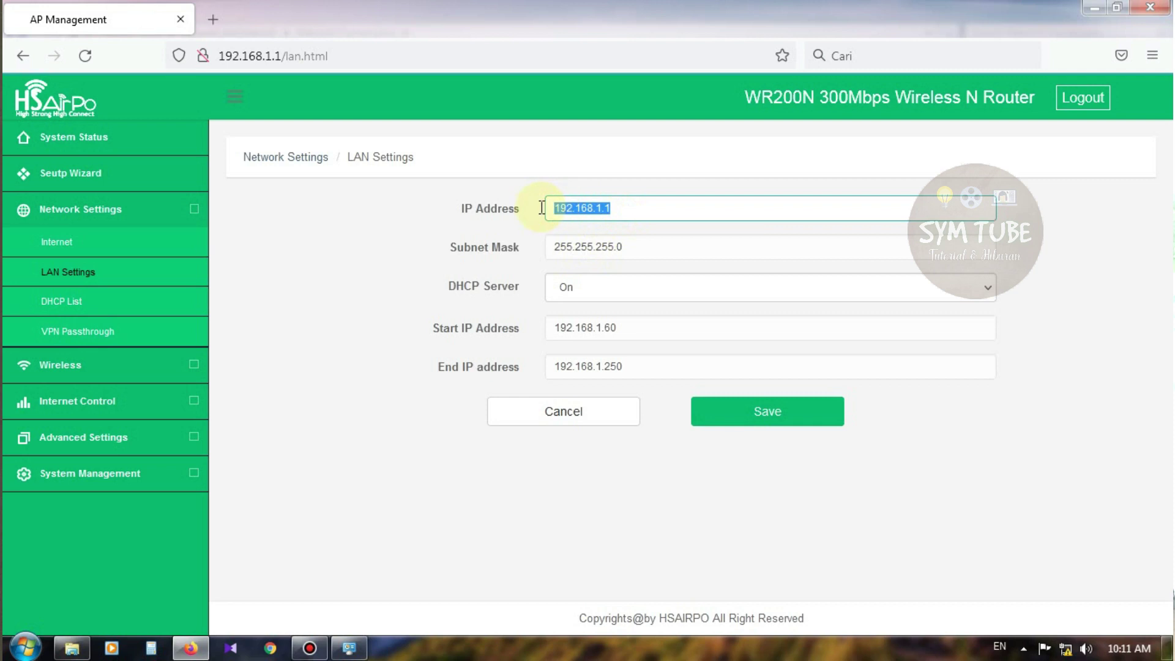
{"action": "left_click", "coordinate": [627, 209]}
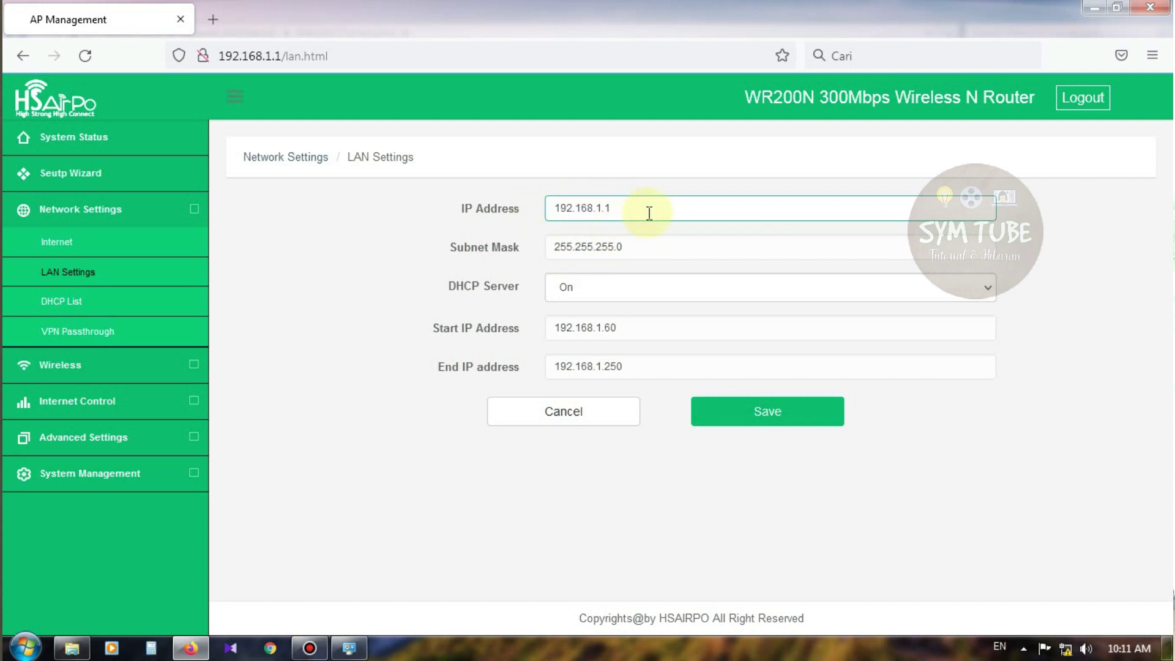
Change the router's LAN IP address to 192.192.18.1
{"action": "left_click_drag", "start_coordinate": [614, 210], "coordinate": [547, 219]}
{"action": "left_click", "coordinate": [672, 206]}
{"action": "left_click_drag", "start_coordinate": [607, 213], "coordinate": [549, 220]}
{"action": "left_click", "coordinate": [648, 212]}
{"action": "left_click_drag", "start_coordinate": [648, 211], "coordinate": [539, 239]}
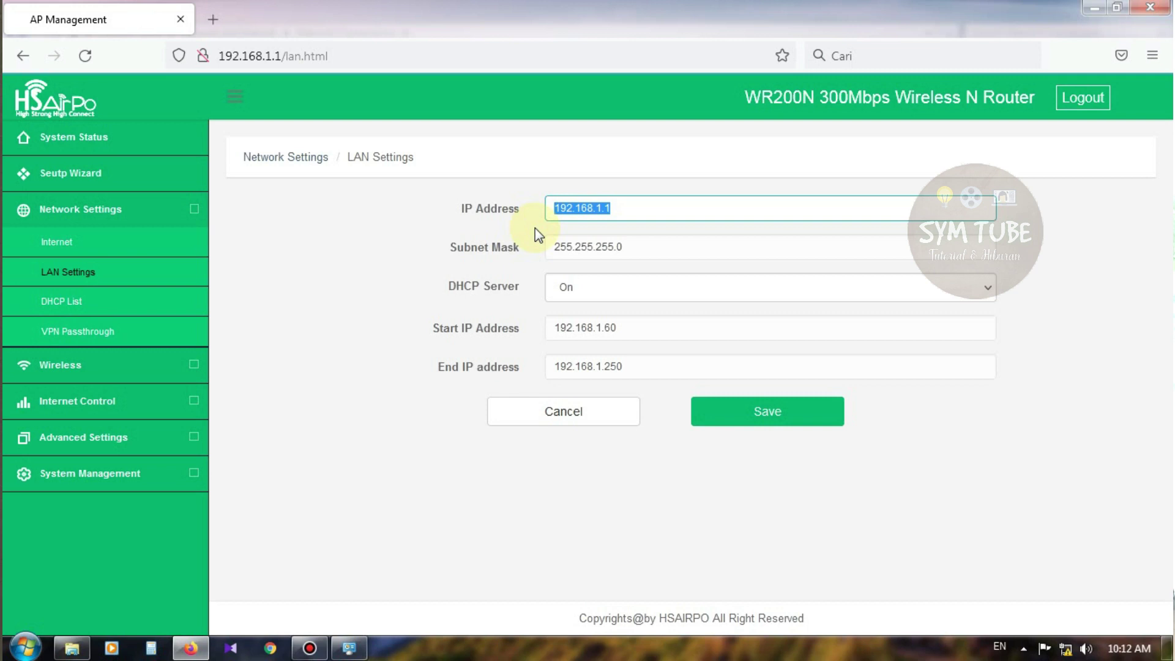
{"action": "type", "text": "192.192.18.1"}
Try saving the LAN settings with the DHCP server Off, then dismiss the start-address warning
{"action": "left_click_drag", "start_coordinate": [555, 328], "coordinate": [619, 335]}
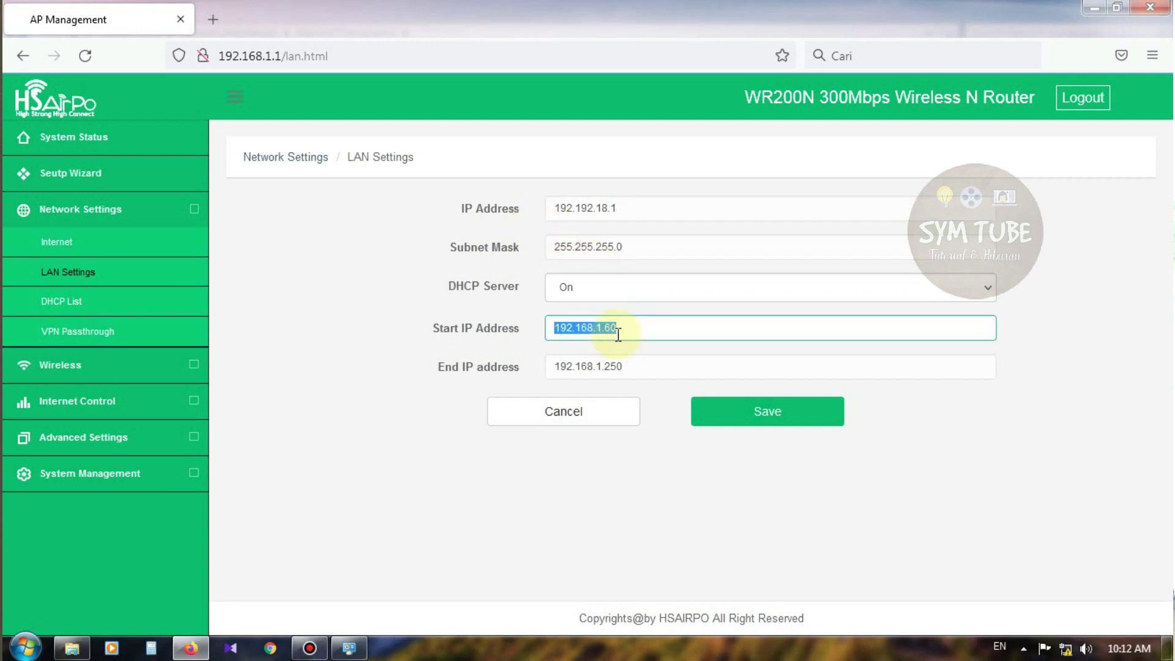
{"action": "left_click", "coordinate": [622, 293]}
{"action": "left_click", "coordinate": [1072, 378]}
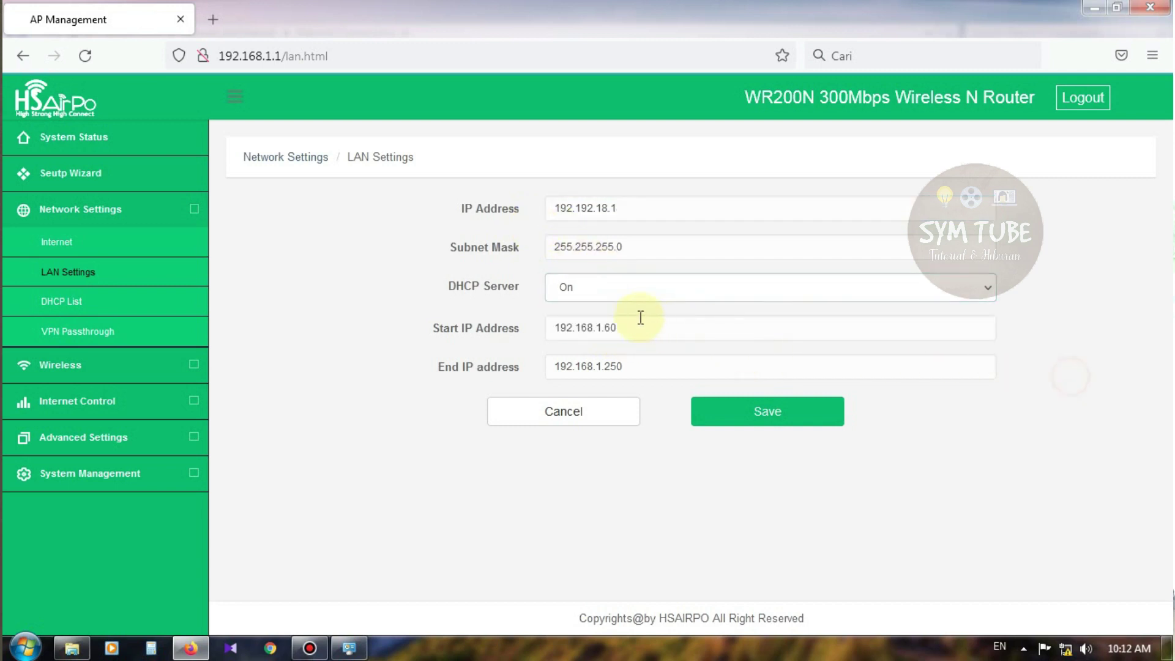
{"action": "left_click", "coordinate": [613, 291]}
{"action": "left_click", "coordinate": [587, 332]}
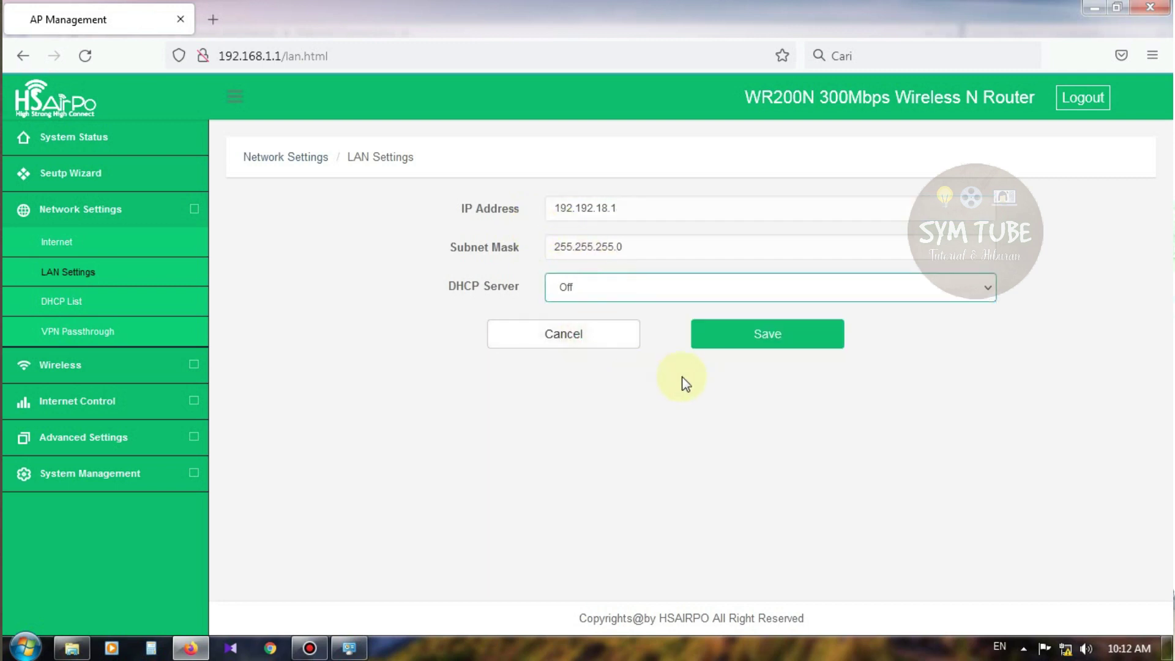
{"action": "left_click", "coordinate": [773, 340]}
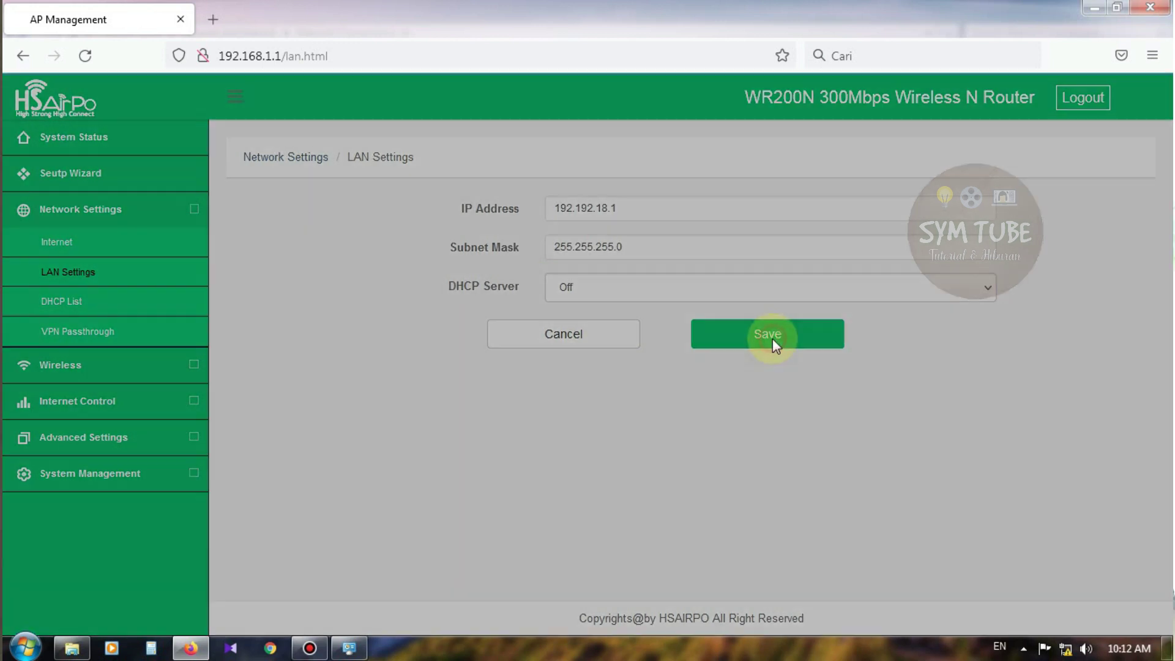
{"action": "left_click", "coordinate": [824, 227]}
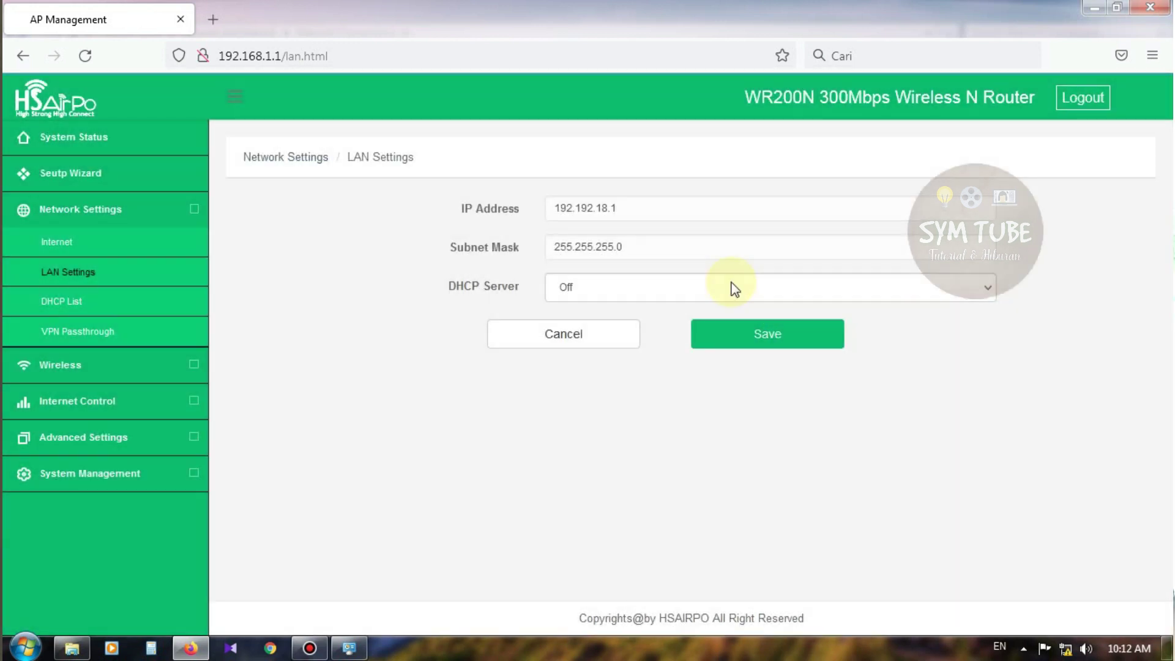
Turn DHCP back on, set the range 192.192.18.2–192.192.18.254, and save
{"action": "left_click", "coordinate": [732, 288]}
{"action": "left_click_drag", "start_coordinate": [616, 332], "coordinate": [522, 336]}
{"action": "type", "text": "19"}
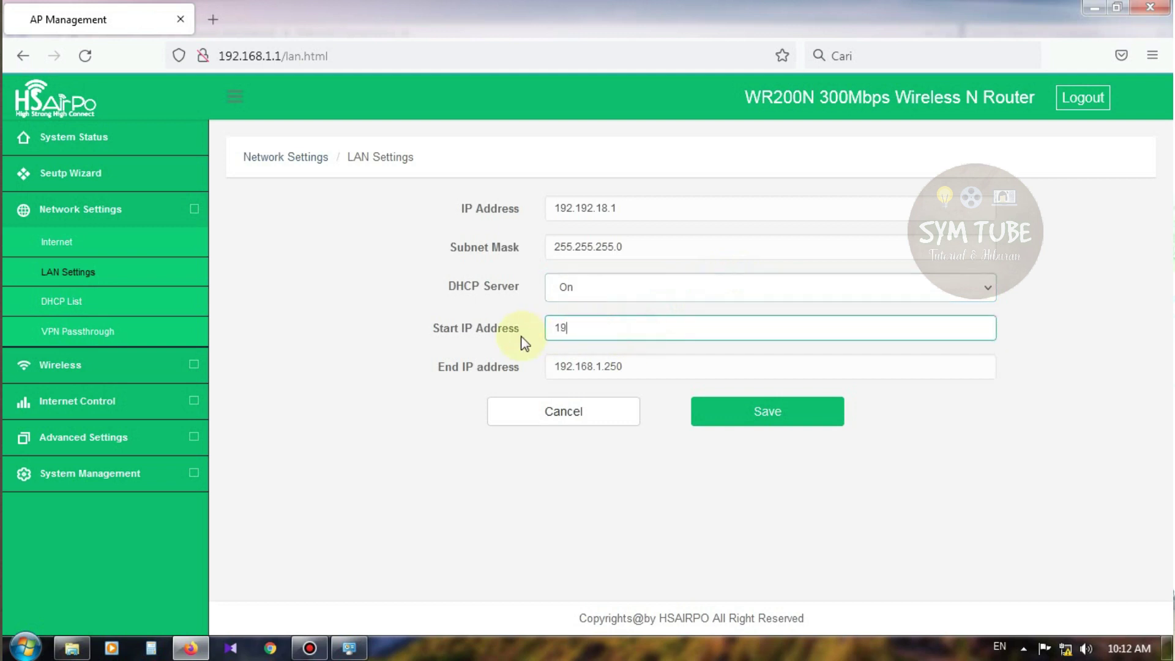
{"action": "type", "text": "2.192.18.2"}
{"action": "key", "text": "Tab"}
{"action": "type", "text": "19"}
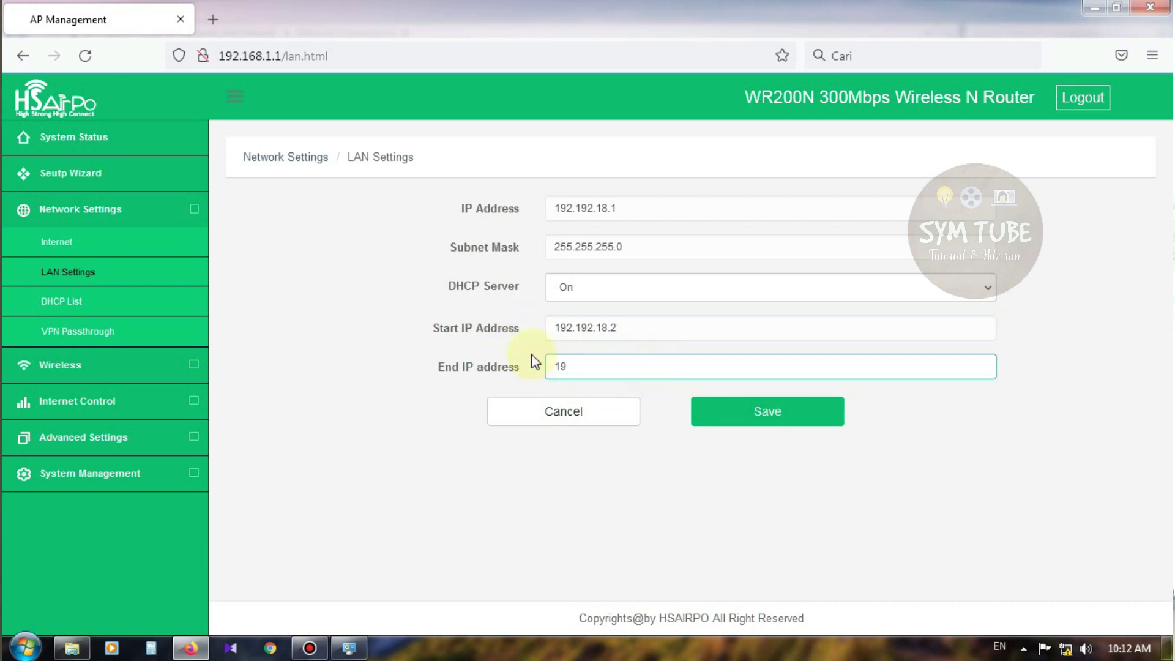
{"action": "type", "text": "2.192.18.254"}
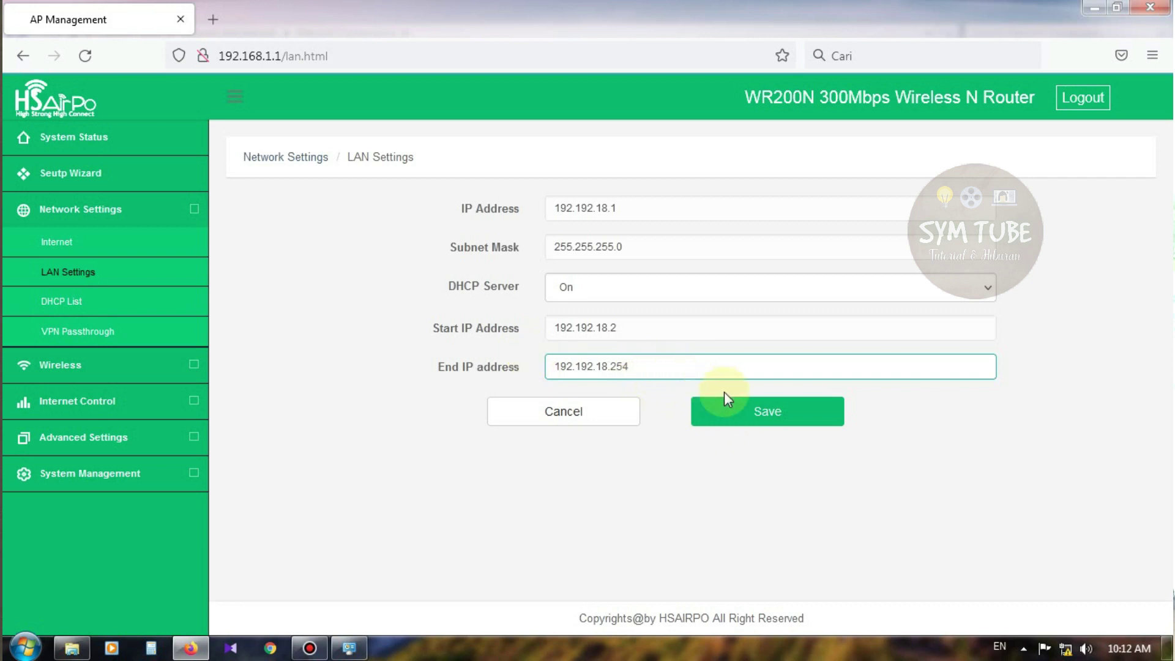
{"action": "left_click", "coordinate": [761, 421]}
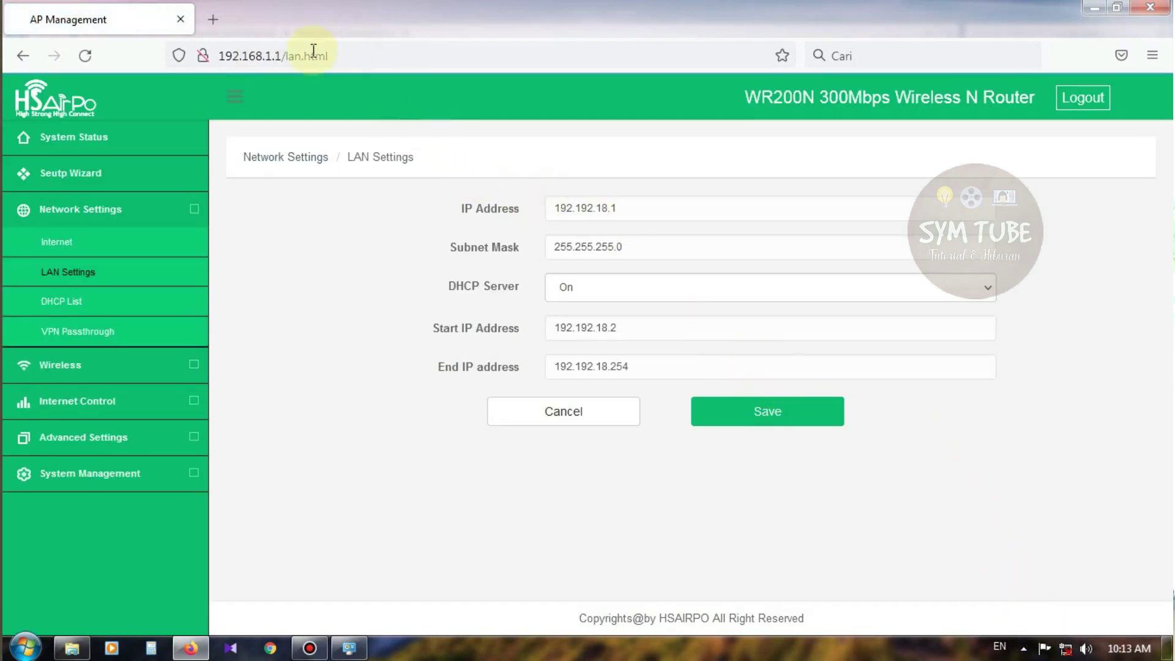
Reload the router page to find 192.168.1.1 unreachable, then open Network and Sharing Center
{"action": "left_click", "coordinate": [84, 56]}
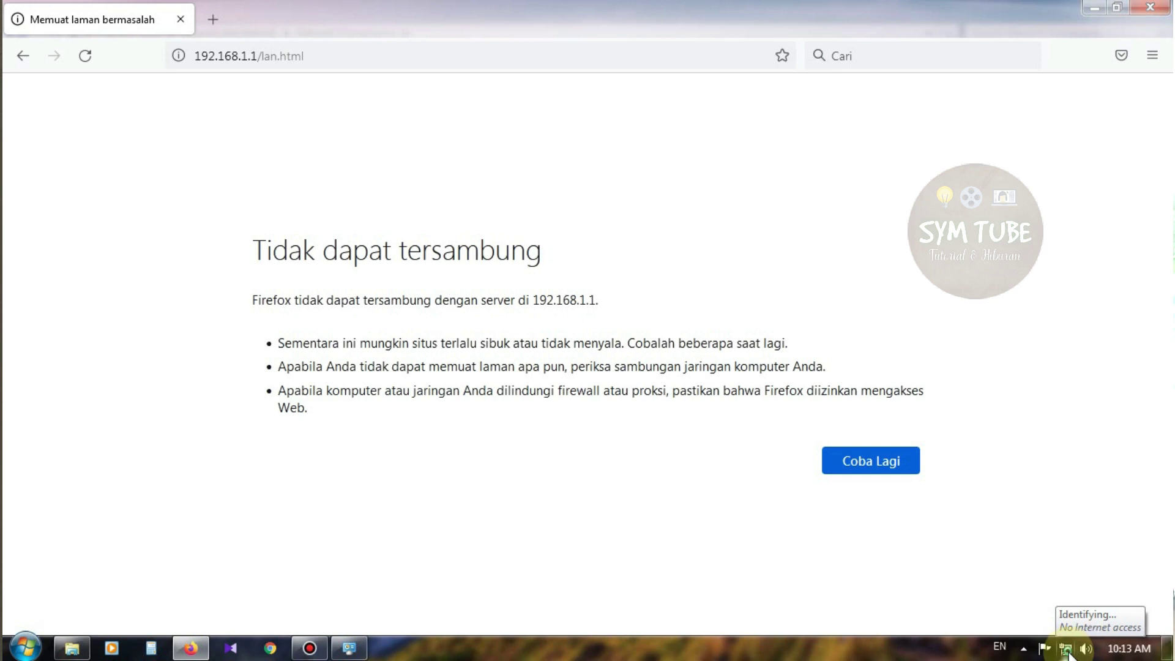
{"action": "right_click", "coordinate": [1066, 650]}
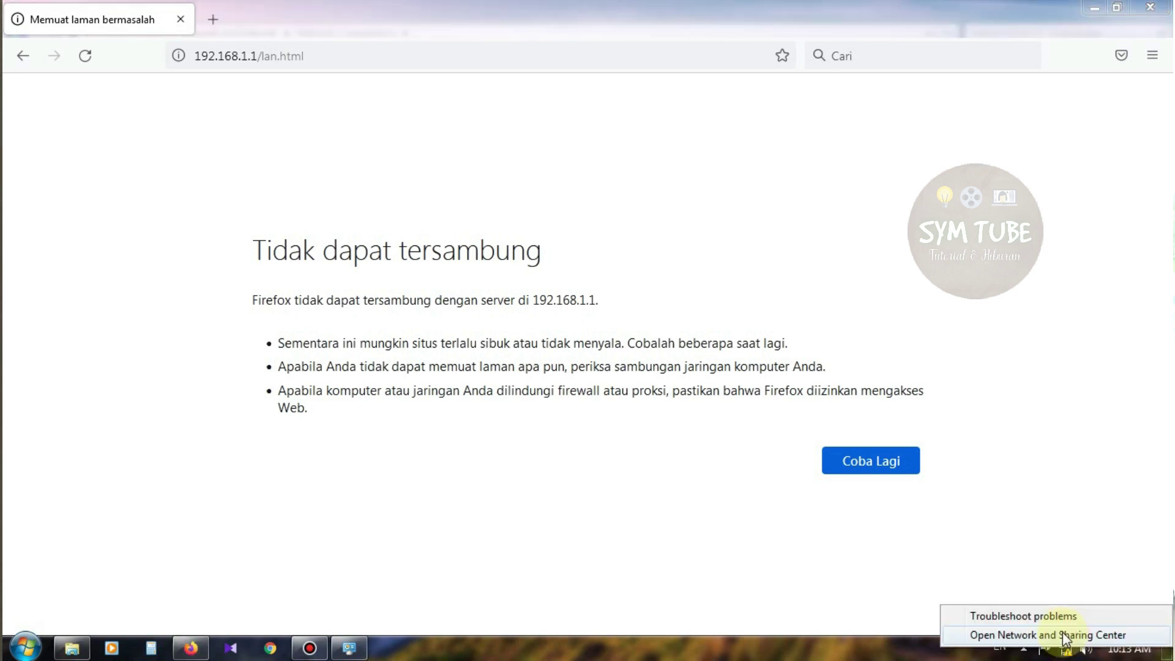
{"action": "left_click", "coordinate": [1065, 637]}
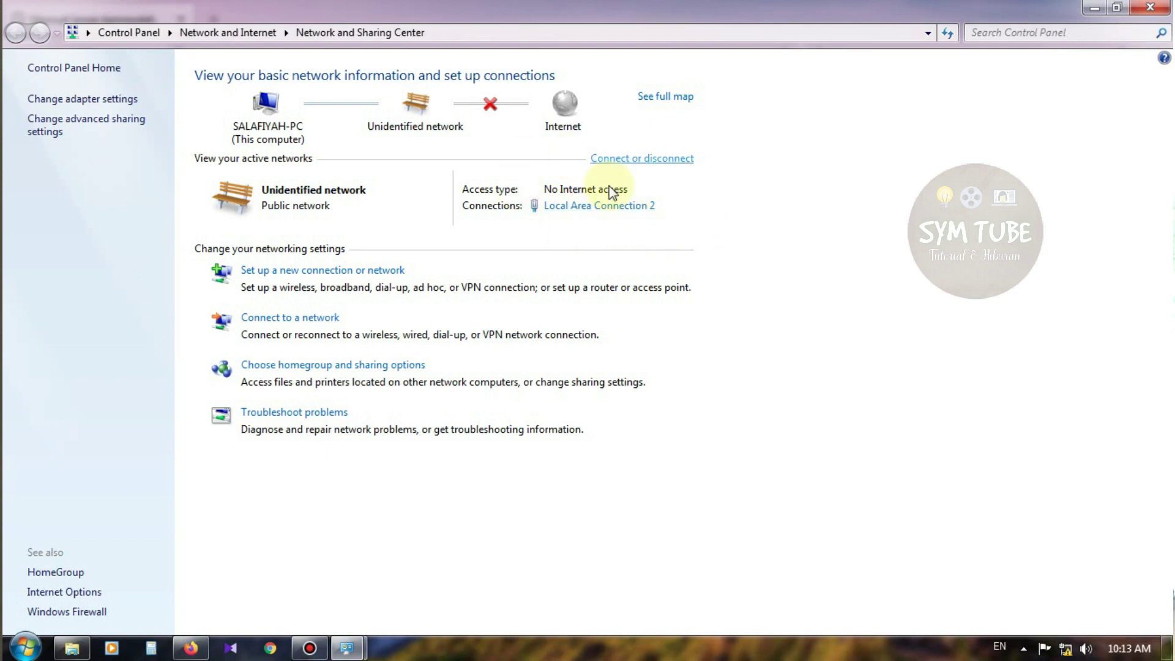
Set Local Area Connection 2's IPv4 to obtain IP and DNS automatically, then close the network windows
{"action": "left_click", "coordinate": [616, 207]}
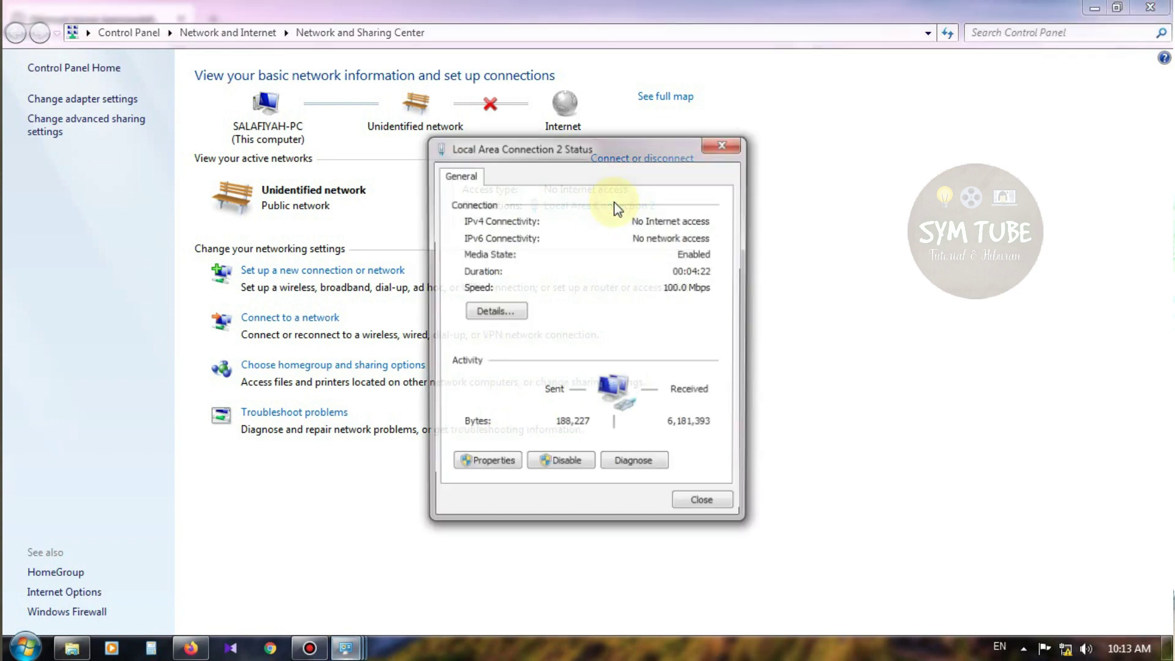
{"action": "left_click", "coordinate": [489, 461]}
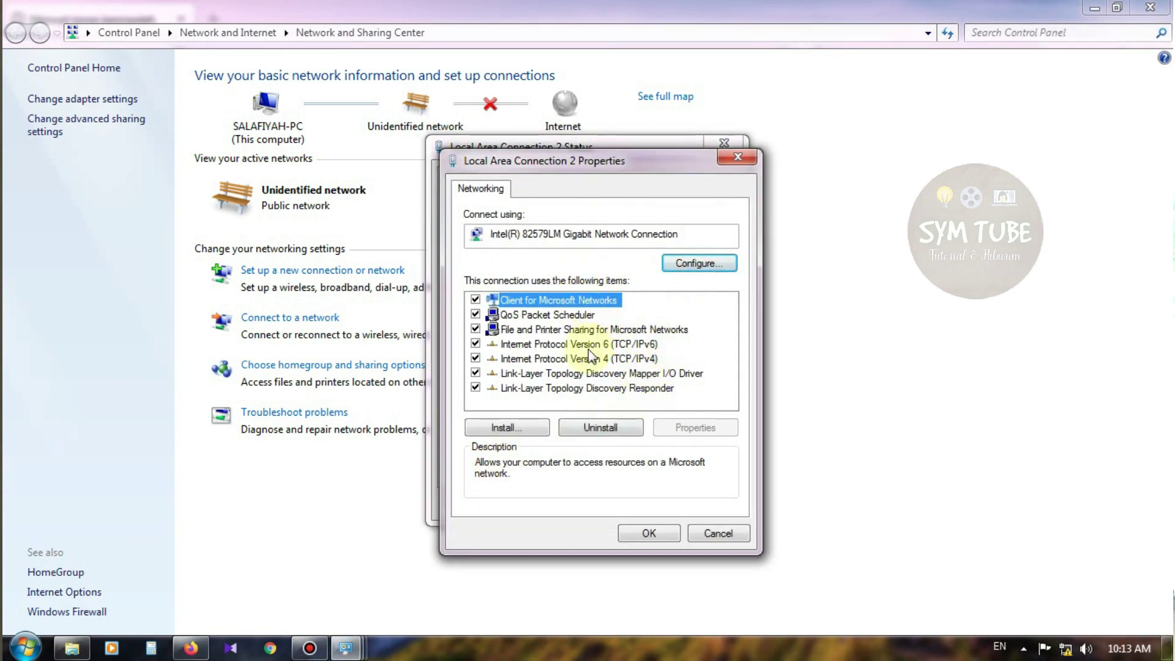
{"action": "left_click", "coordinate": [556, 359]}
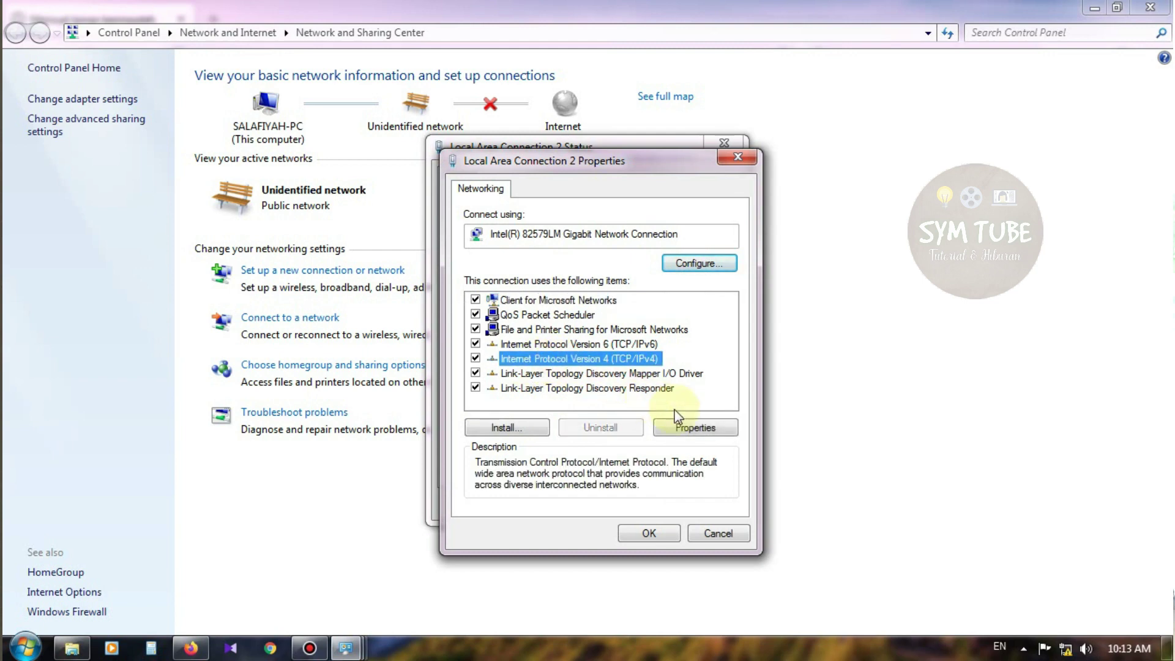
{"action": "left_click", "coordinate": [715, 428]}
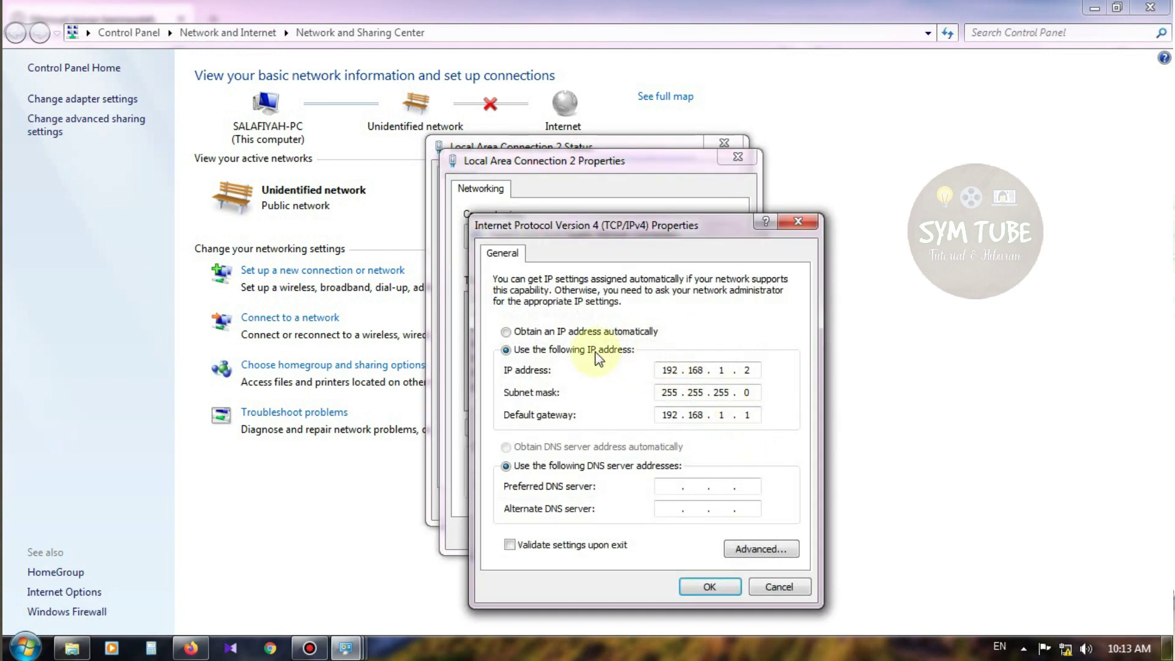
{"action": "left_click", "coordinate": [536, 334]}
{"action": "left_click", "coordinate": [582, 449]}
{"action": "left_click", "coordinate": [709, 586]}
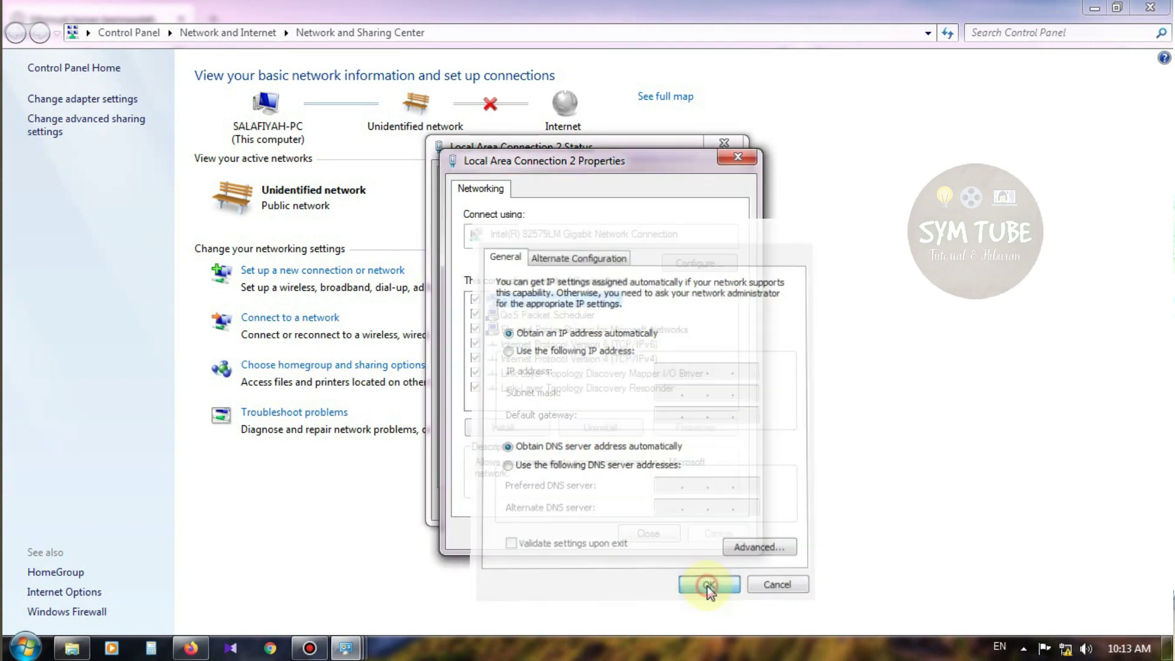
{"action": "left_click", "coordinate": [658, 535]}
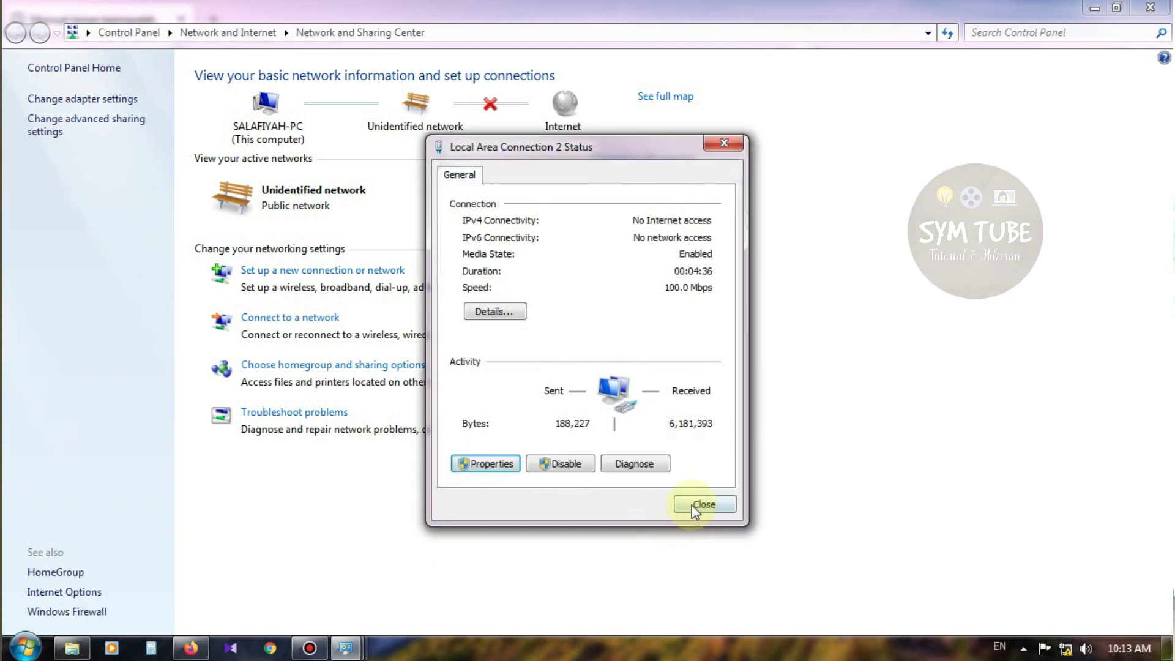
{"action": "left_click", "coordinate": [695, 579]}
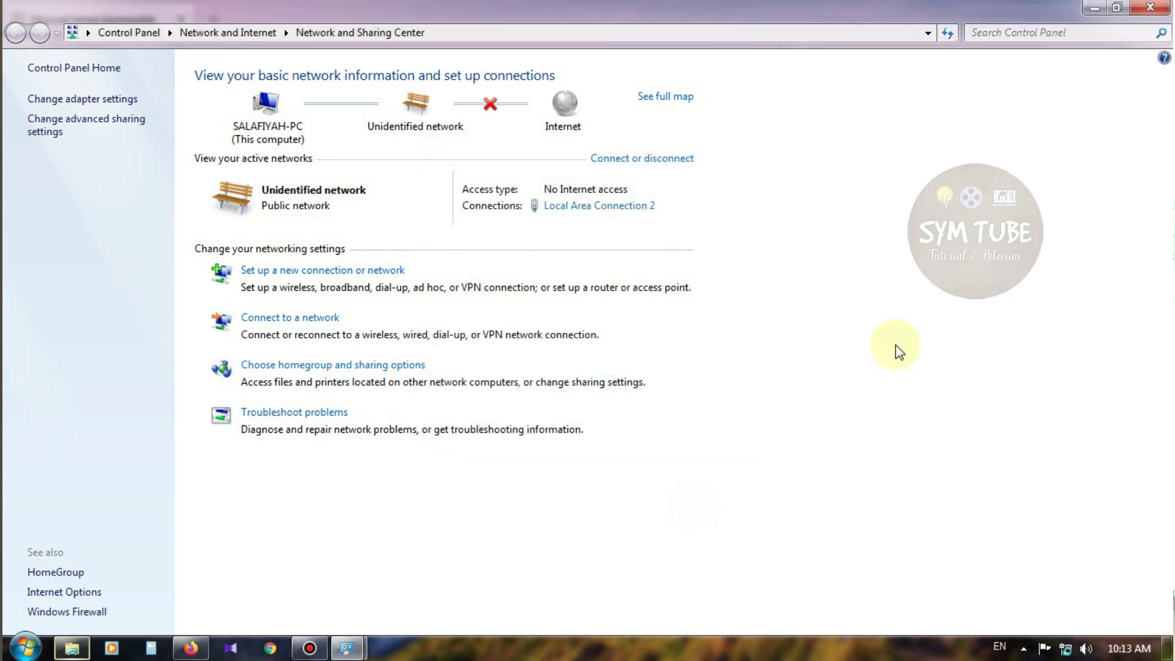
{"action": "left_click", "coordinate": [1156, 11]}
Load the router at 192.192.18.1 in Firefox and log in with the router password
{"action": "left_click", "coordinate": [390, 54]}
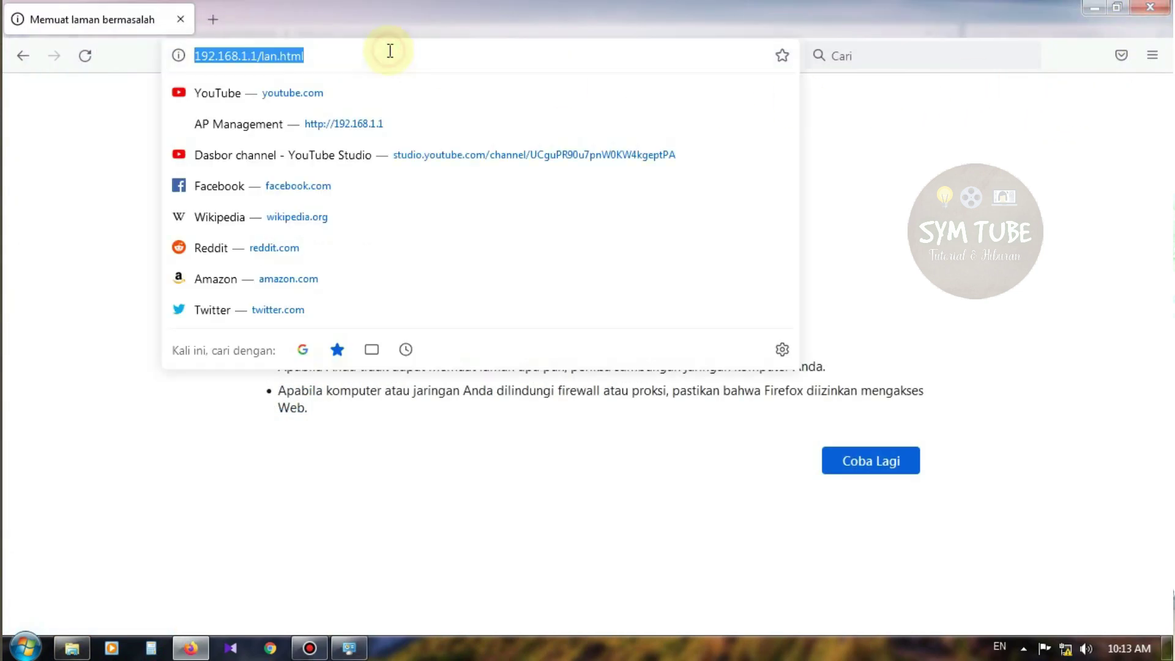
{"action": "type", "text": "192"}
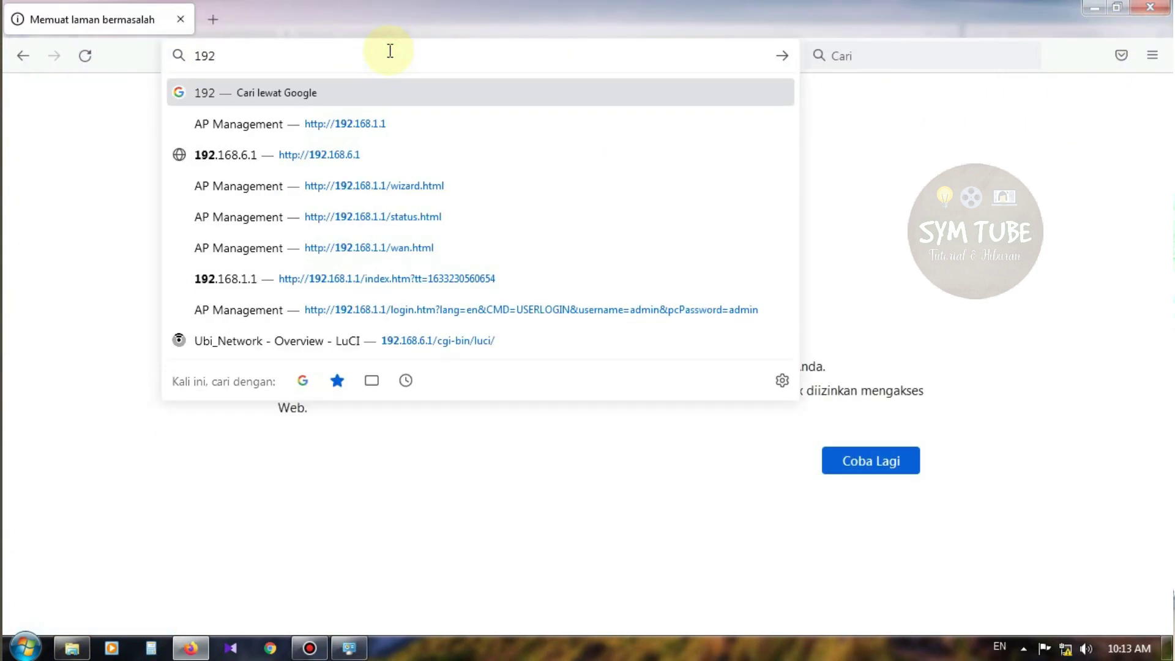
{"action": "type", "text": ".192."}
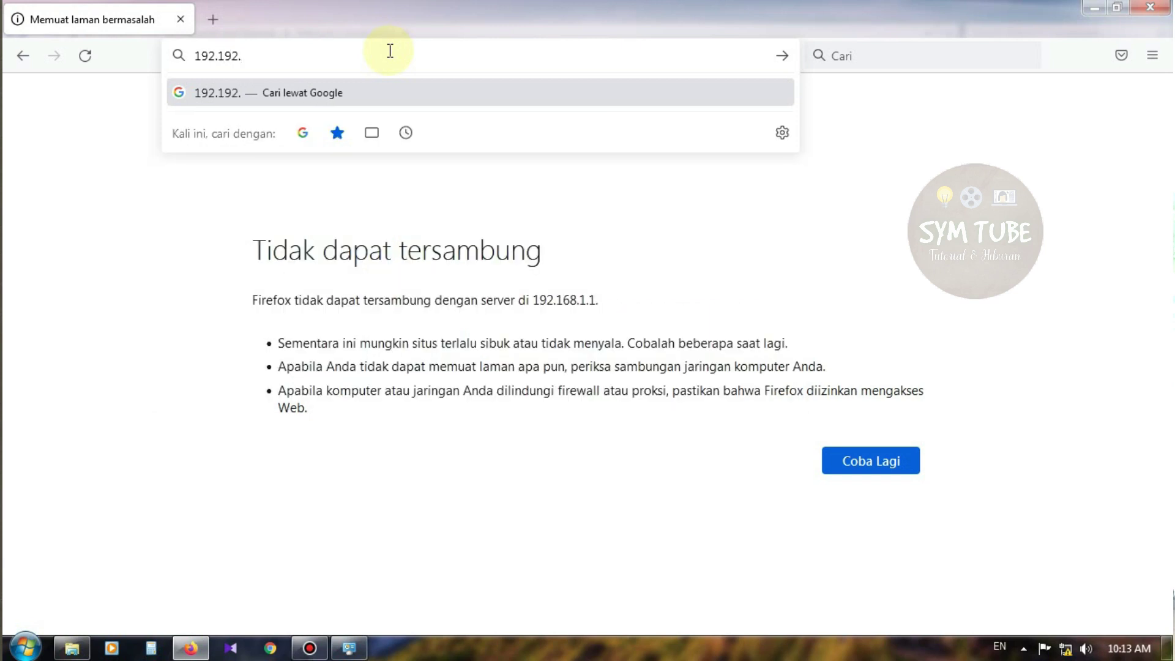
{"action": "type", "text": "18.1"}
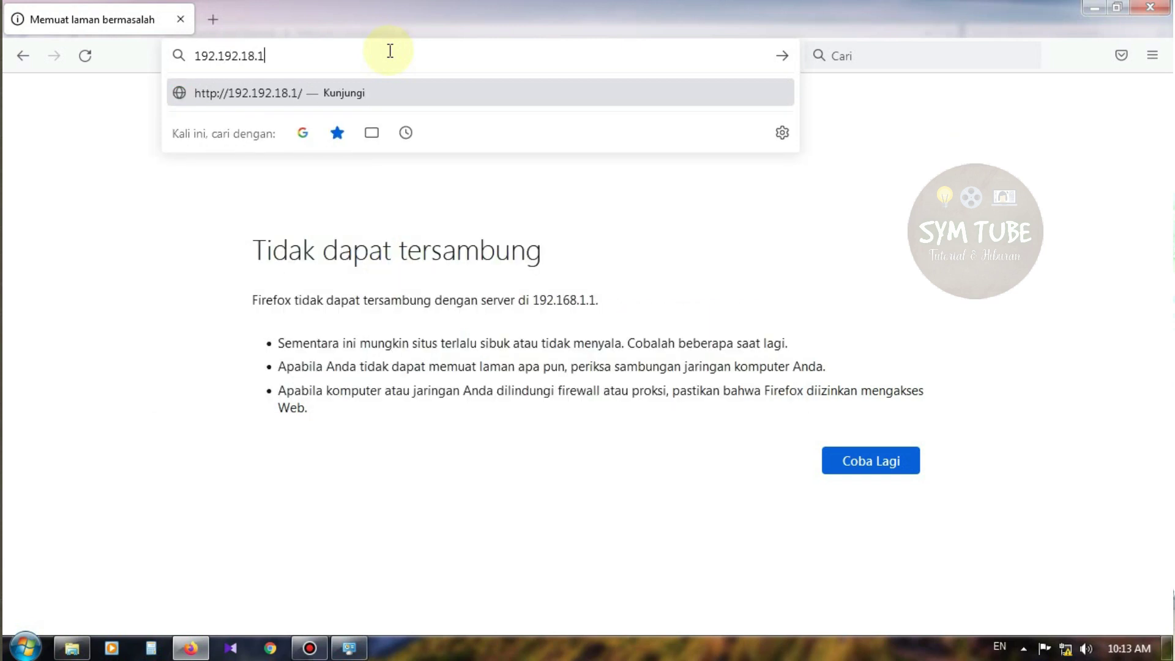
{"action": "key", "text": "Return"}
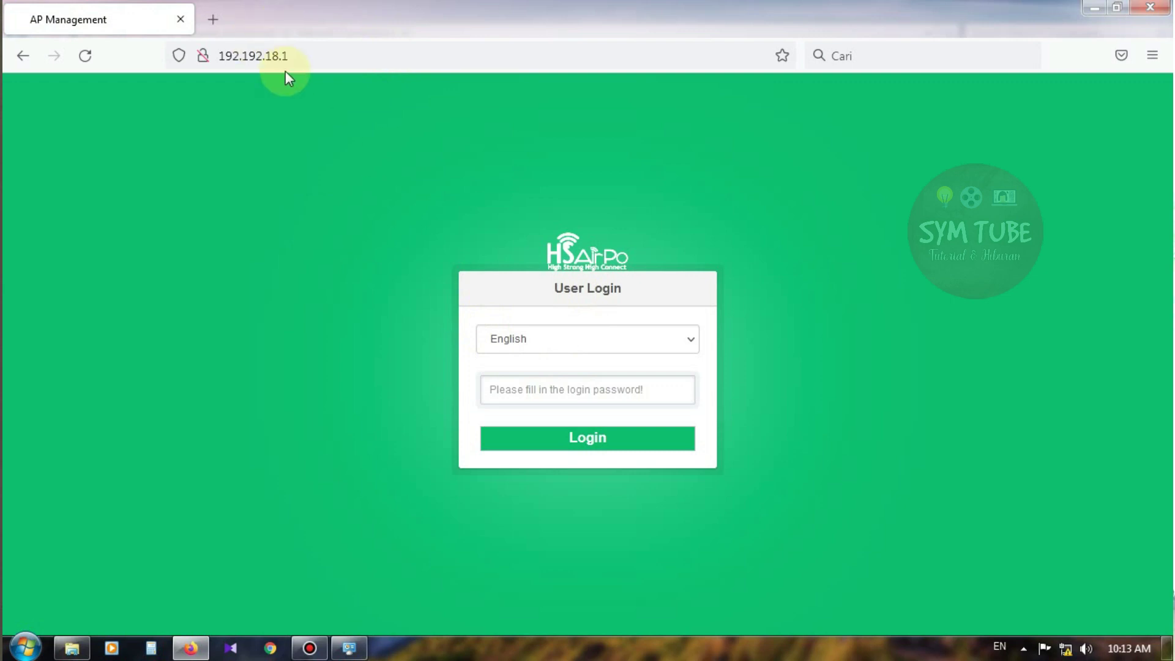
{"action": "left_click", "coordinate": [624, 392]}
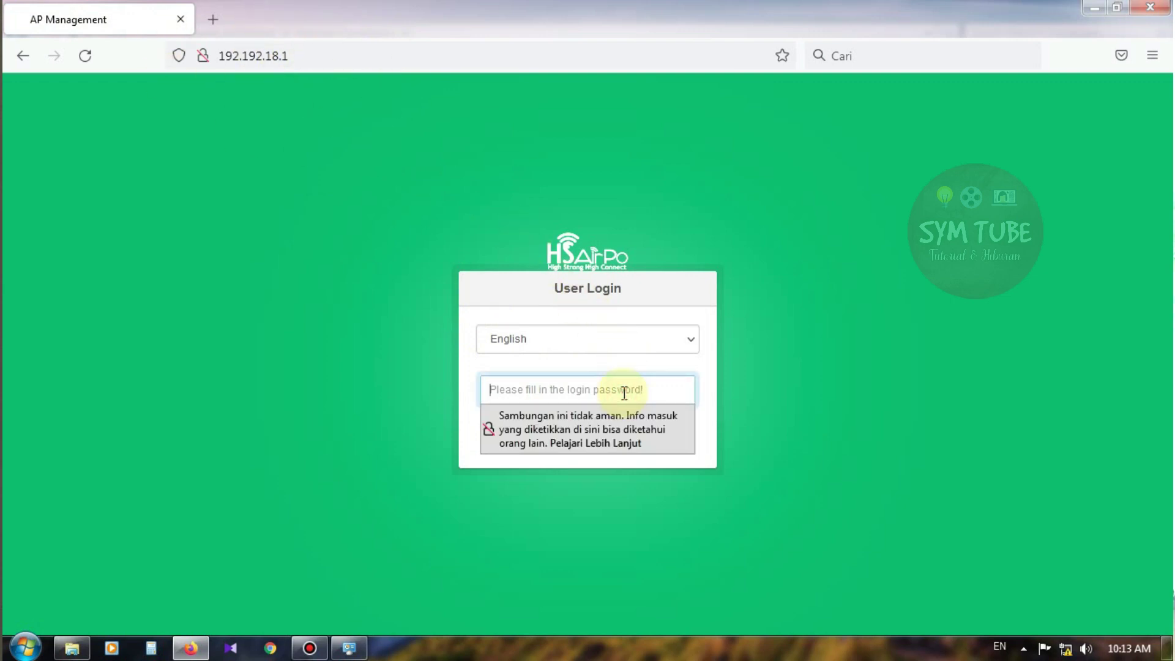
{"action": "type", "text": "•"}
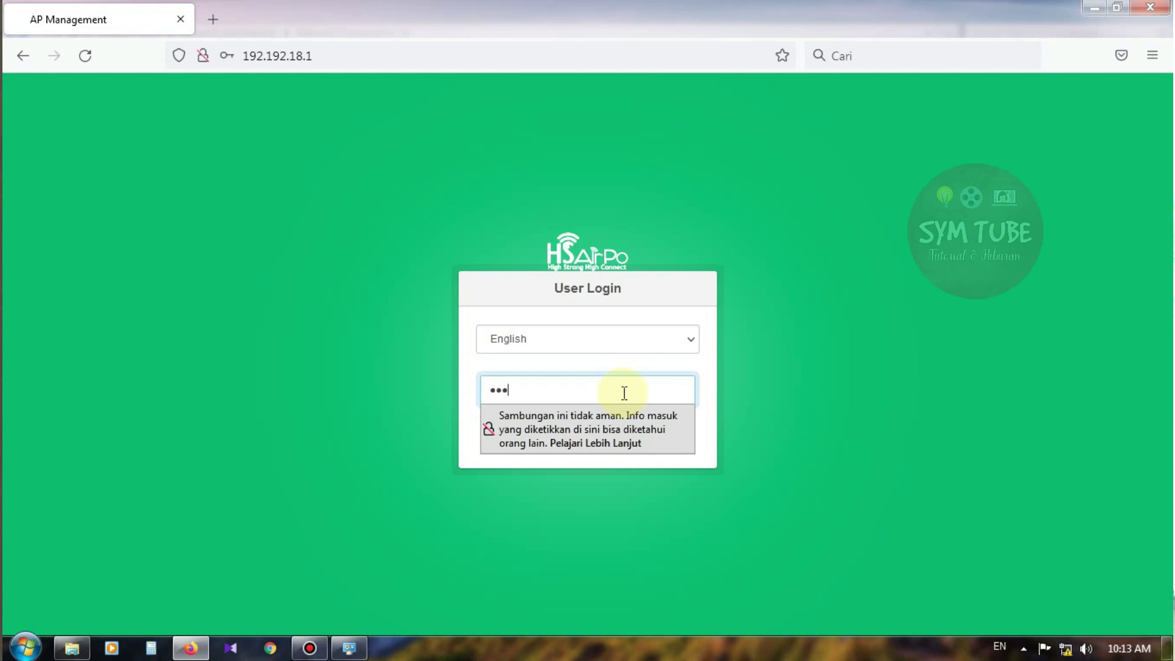
{"action": "type", "text": "••••"}
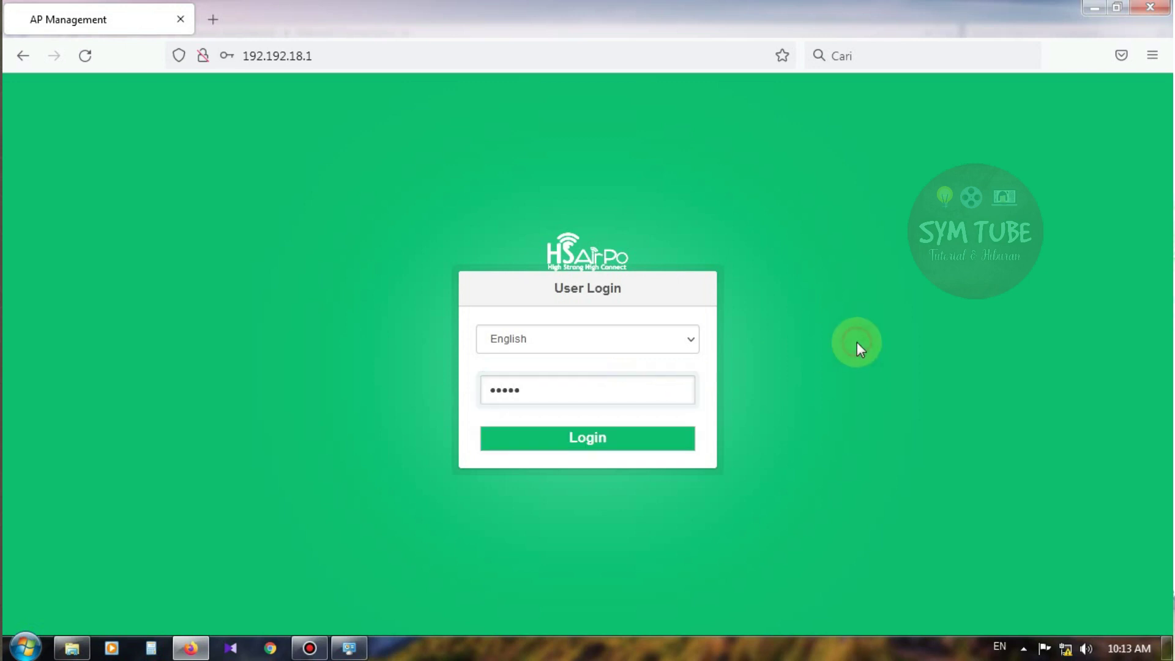
{"action": "left_click", "coordinate": [672, 447]}
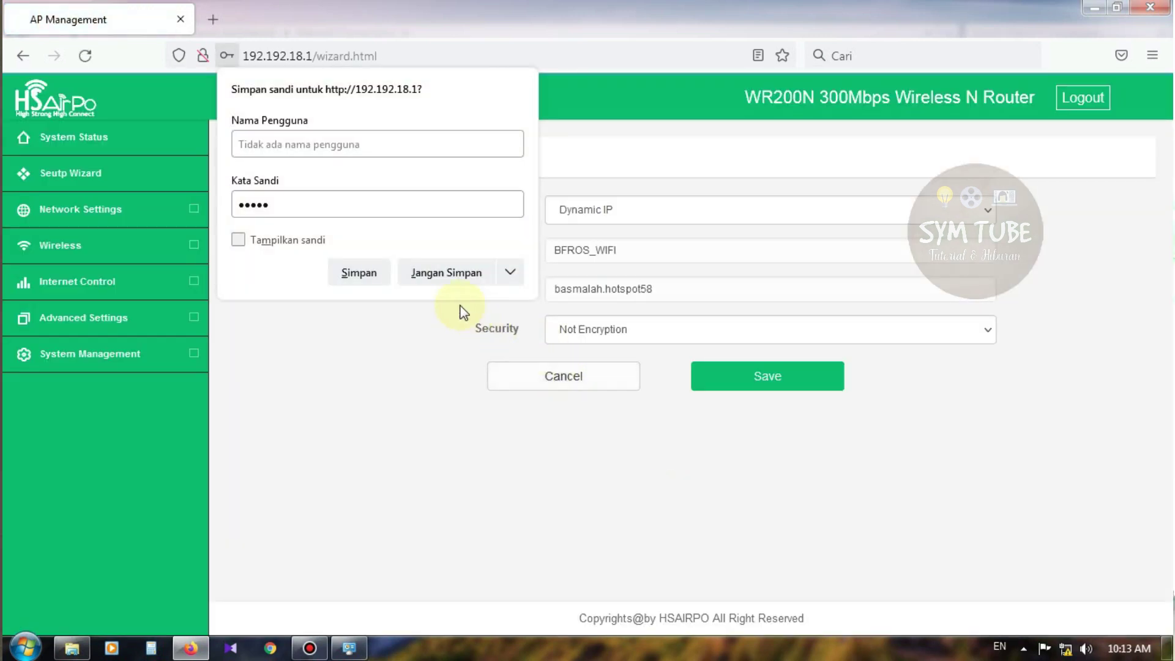
Decline saving the password and view the DHCP client list under Network Settings
{"action": "left_click", "coordinate": [432, 274]}
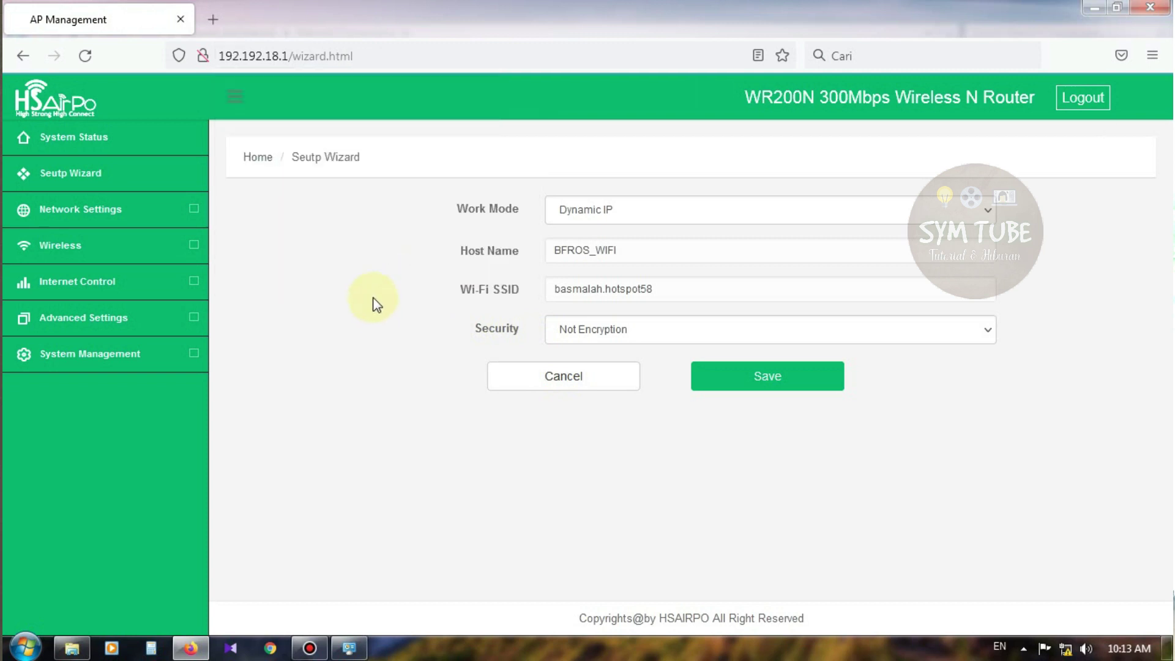
{"action": "left_click", "coordinate": [59, 176]}
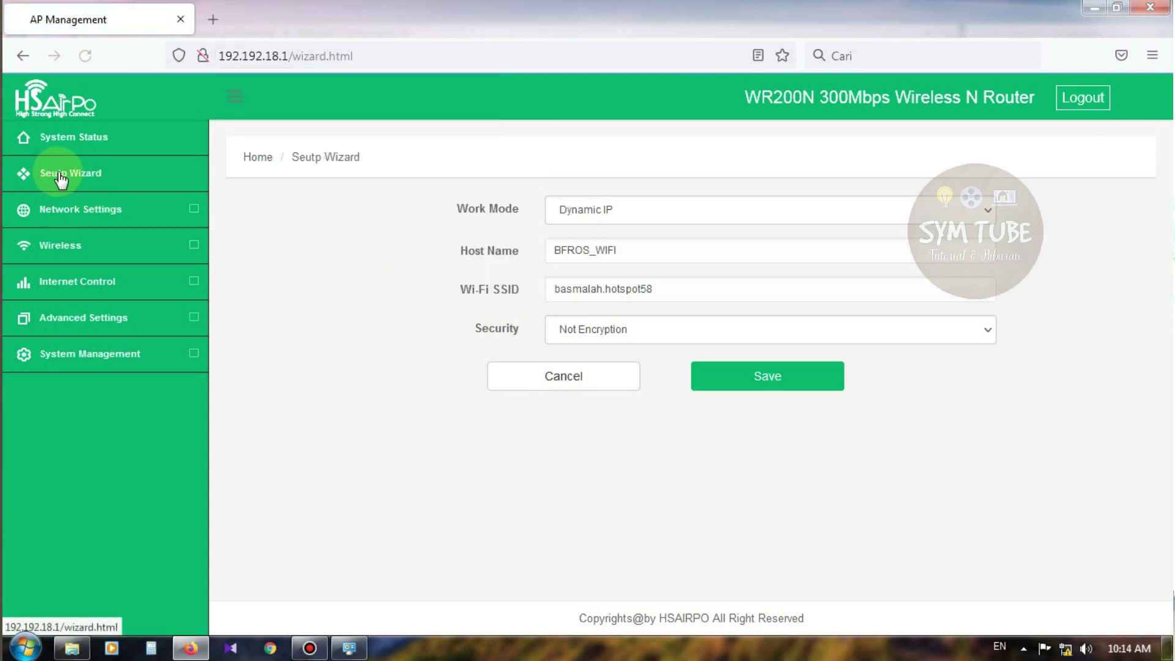
{"action": "left_click", "coordinate": [75, 215]}
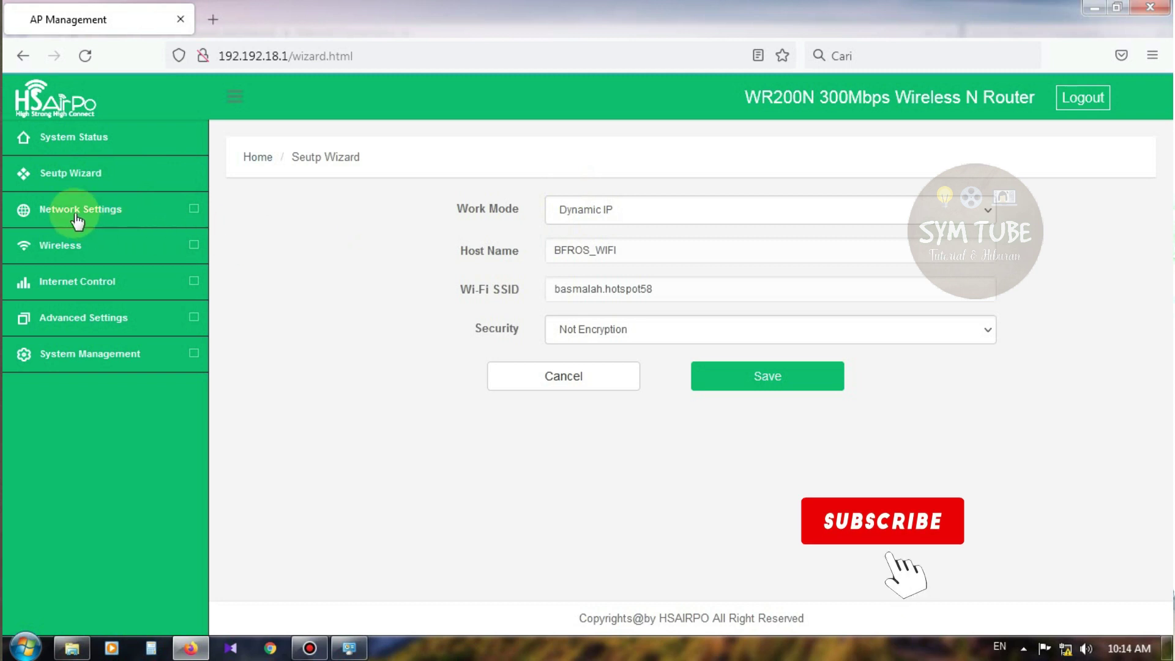
{"action": "left_click", "coordinate": [88, 278]}
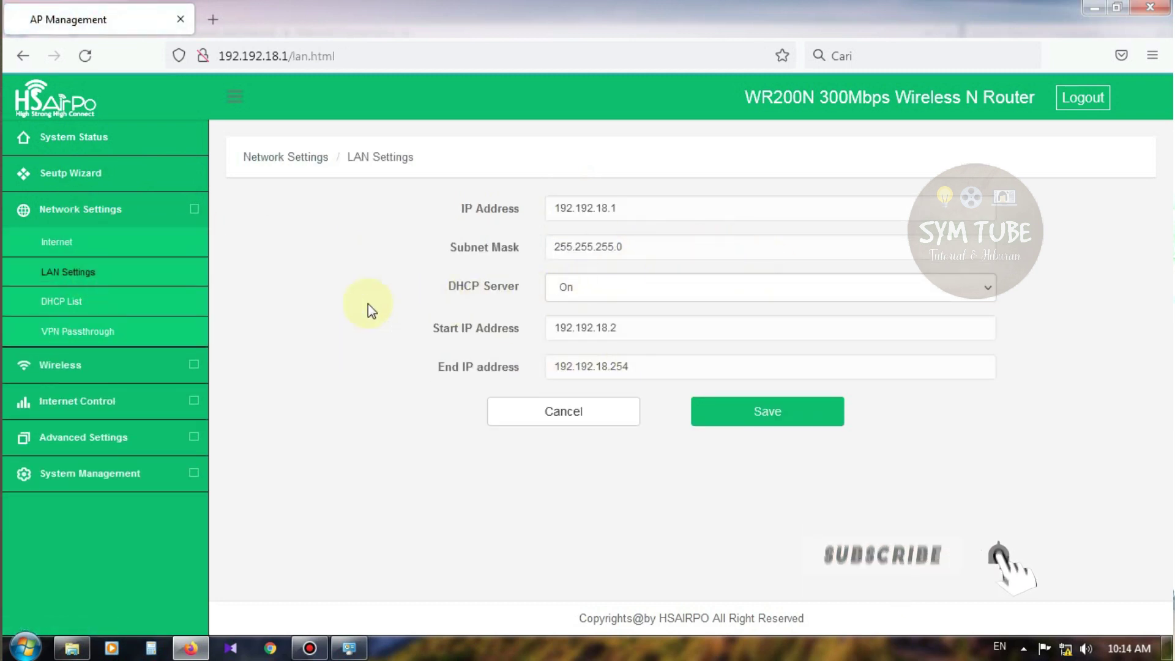
{"action": "left_click", "coordinate": [131, 296]}
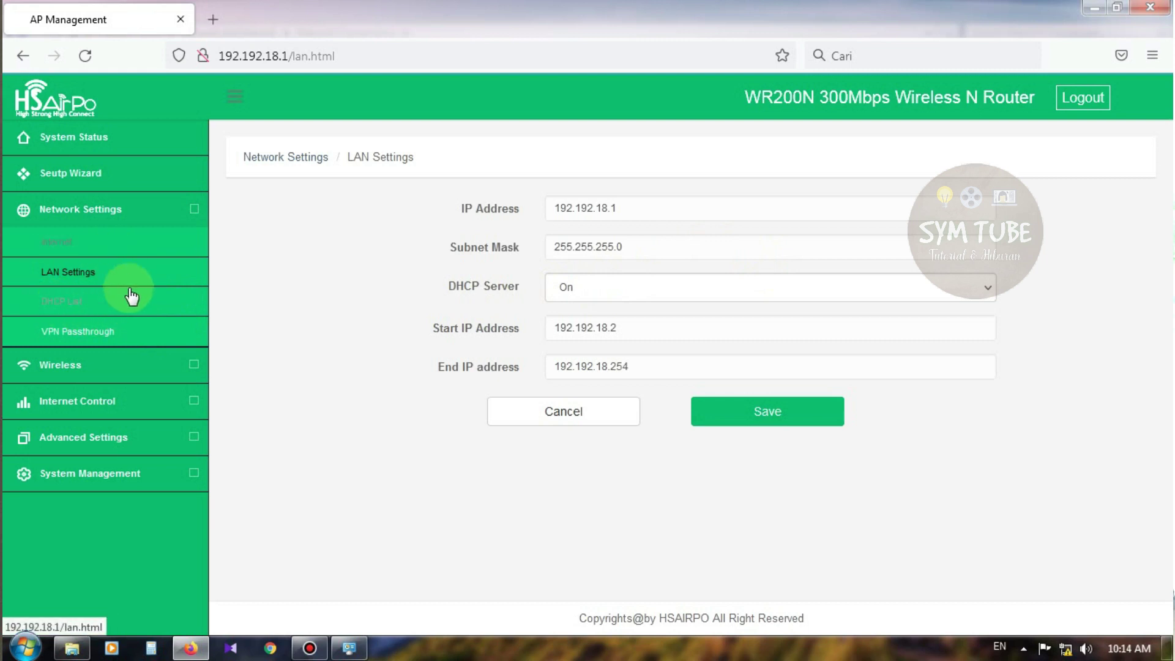
{"action": "left_click", "coordinate": [64, 303]}
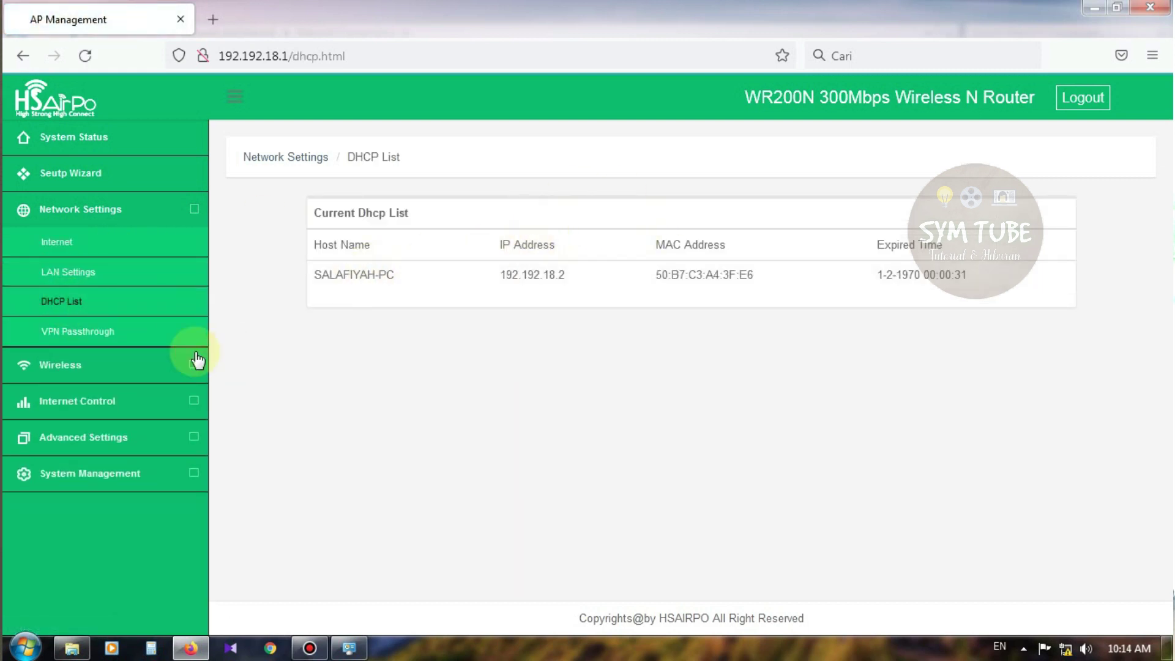
Check VPN Passthrough, then open Basic Wireless and show the Channel options
{"action": "left_click", "coordinate": [82, 334]}
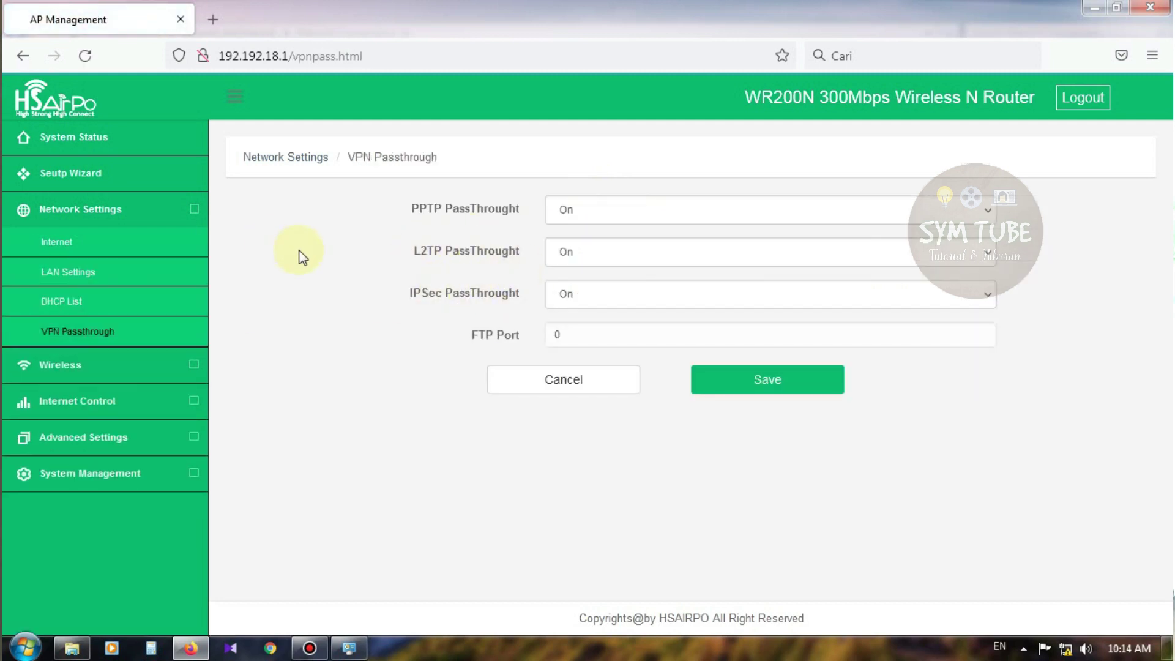
{"action": "left_click", "coordinate": [69, 366]}
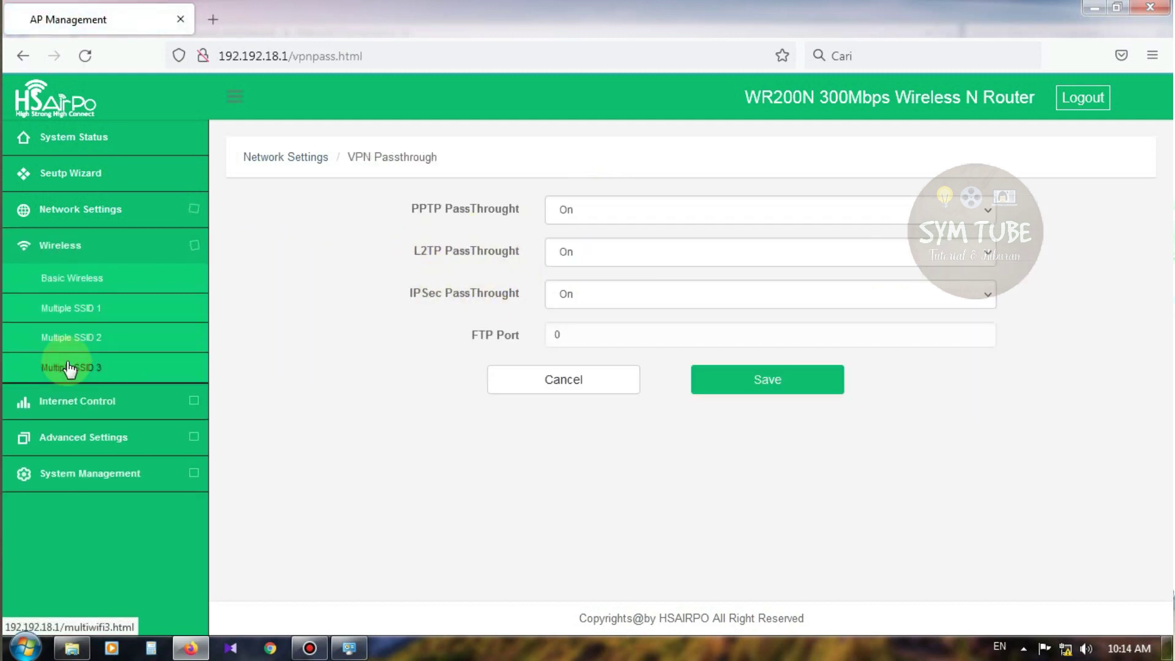
{"action": "left_click", "coordinate": [94, 283]}
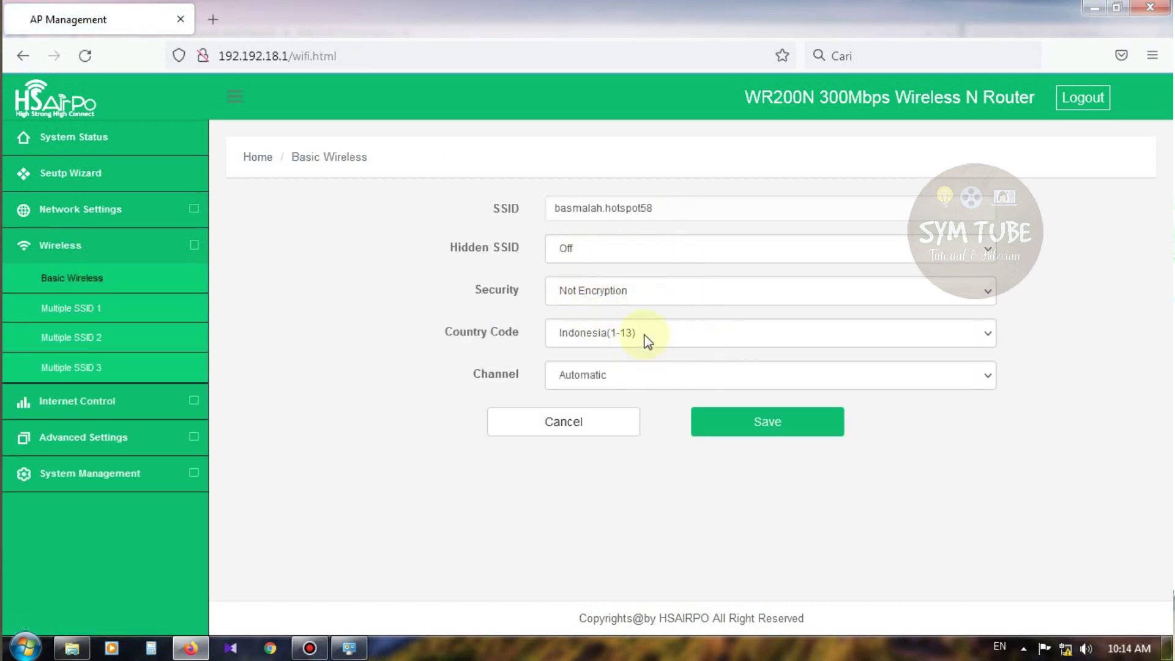
{"action": "left_click", "coordinate": [617, 375]}
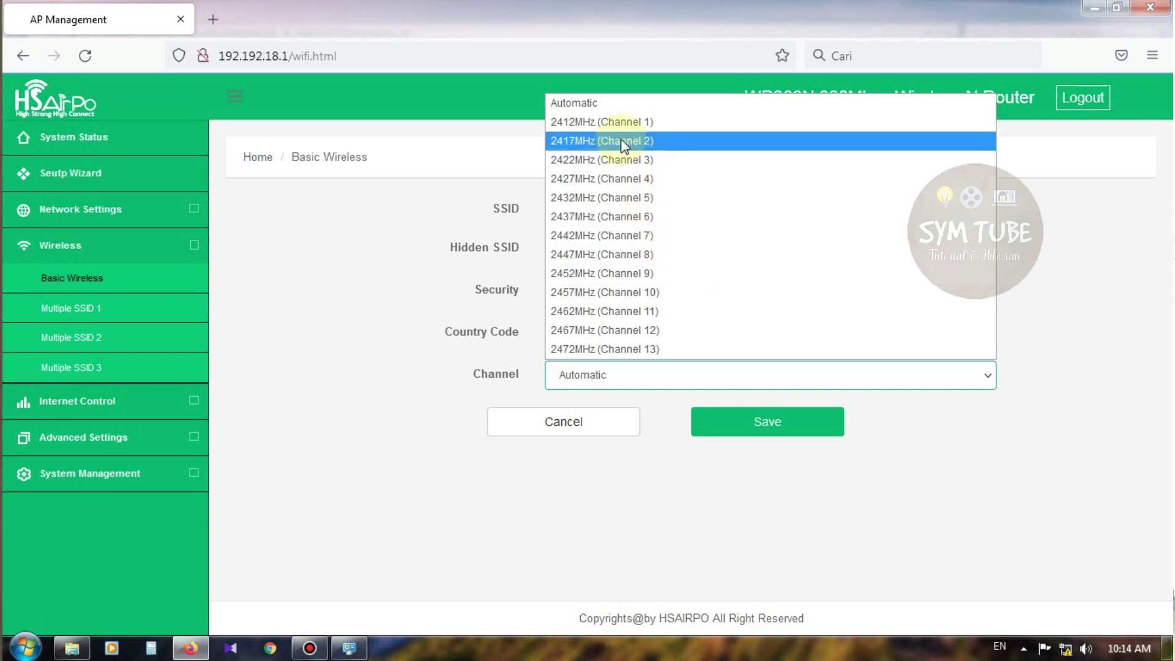
Leave the channel on Automatic and save the Basic Wireless settings
{"action": "left_click", "coordinate": [373, 311]}
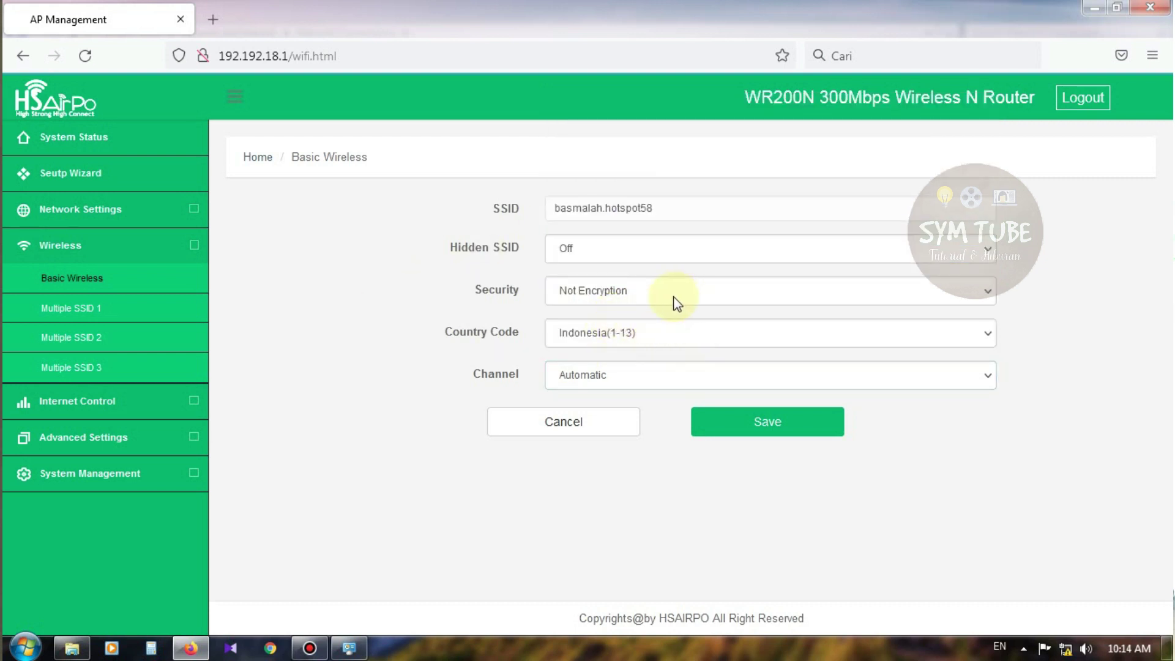
{"action": "left_click", "coordinate": [740, 421]}
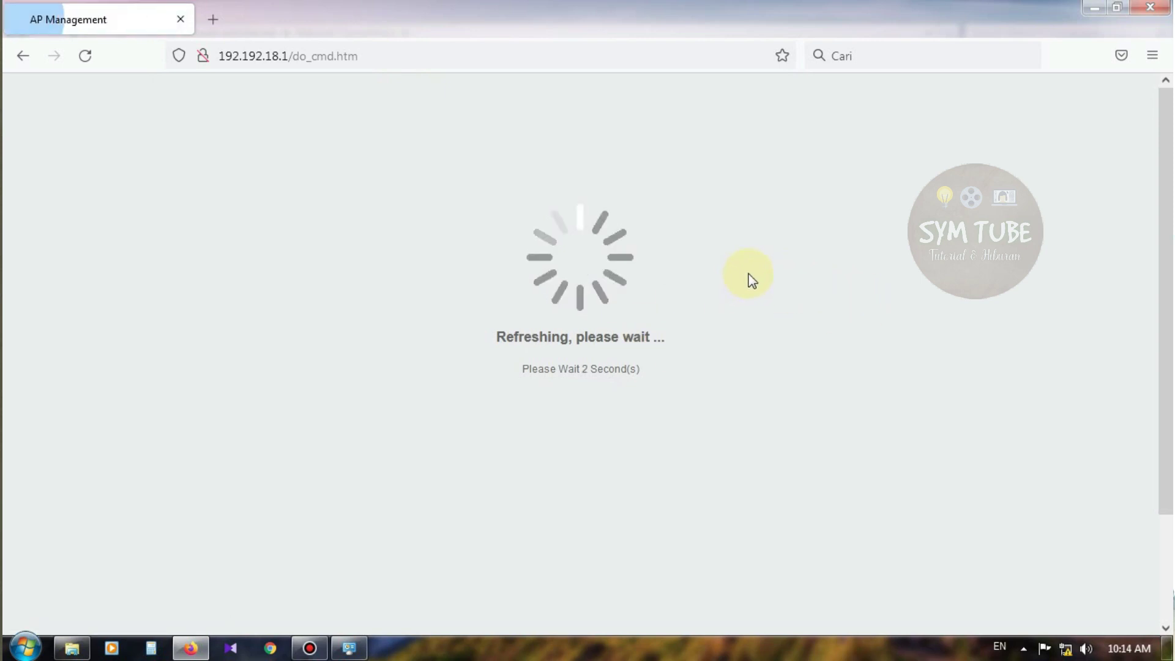
Return to Firefox, load 192.192.18.1, log in with the router password, and let the browser save it
{"action": "key", "text": "ctrl+l"}
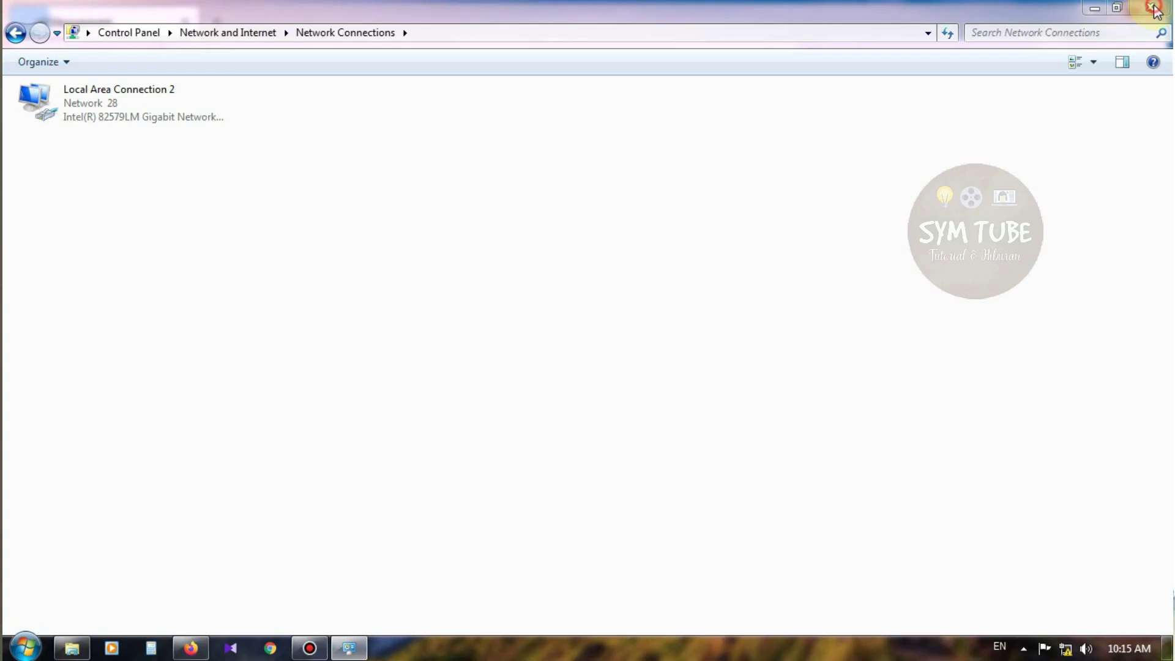
{"action": "left_click", "coordinate": [191, 647]}
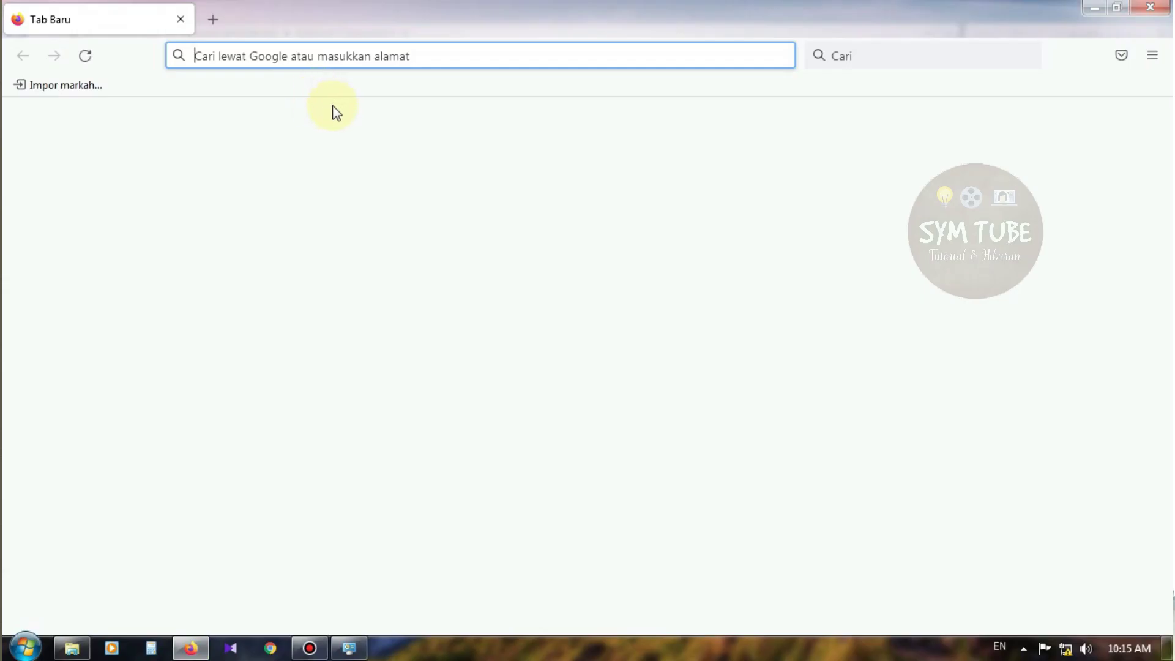
{"action": "type", "text": "19"}
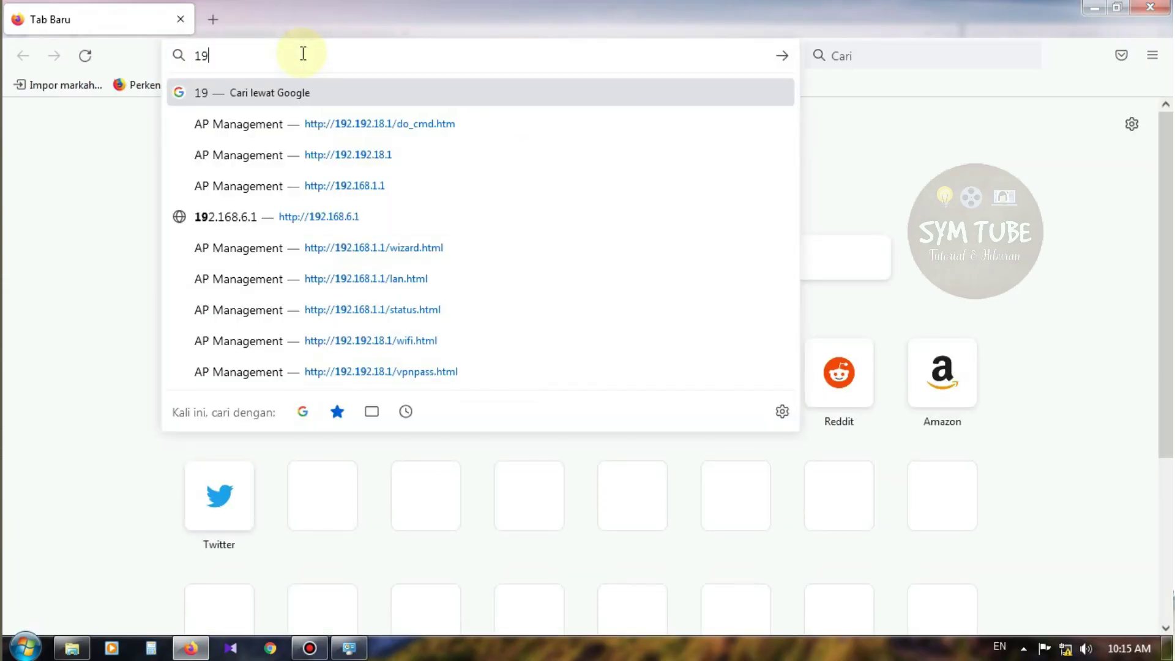
{"action": "type", "text": "2.192."}
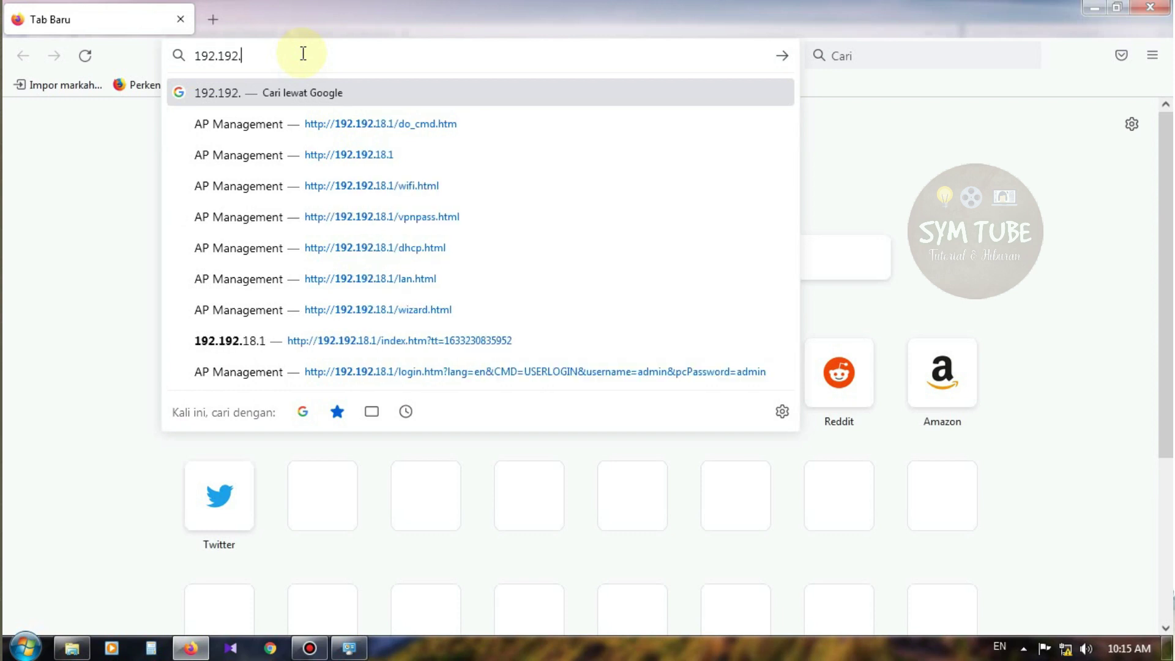
{"action": "type", "text": "18.1"}
{"action": "key", "text": "Return"}
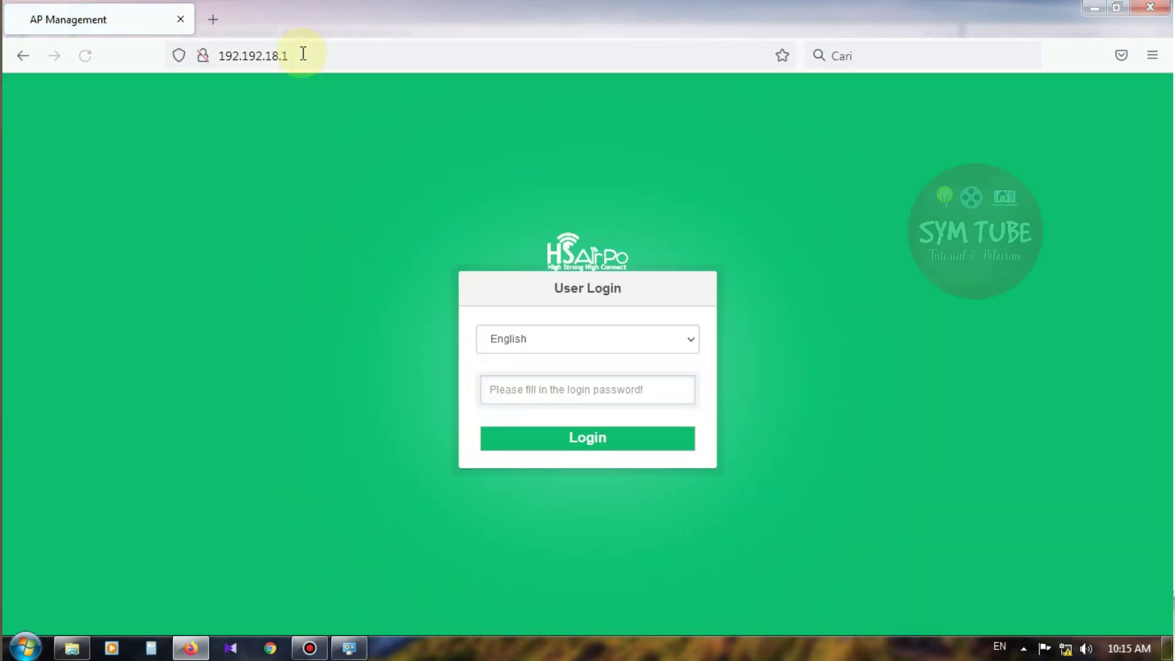
{"action": "left_click", "coordinate": [560, 393]}
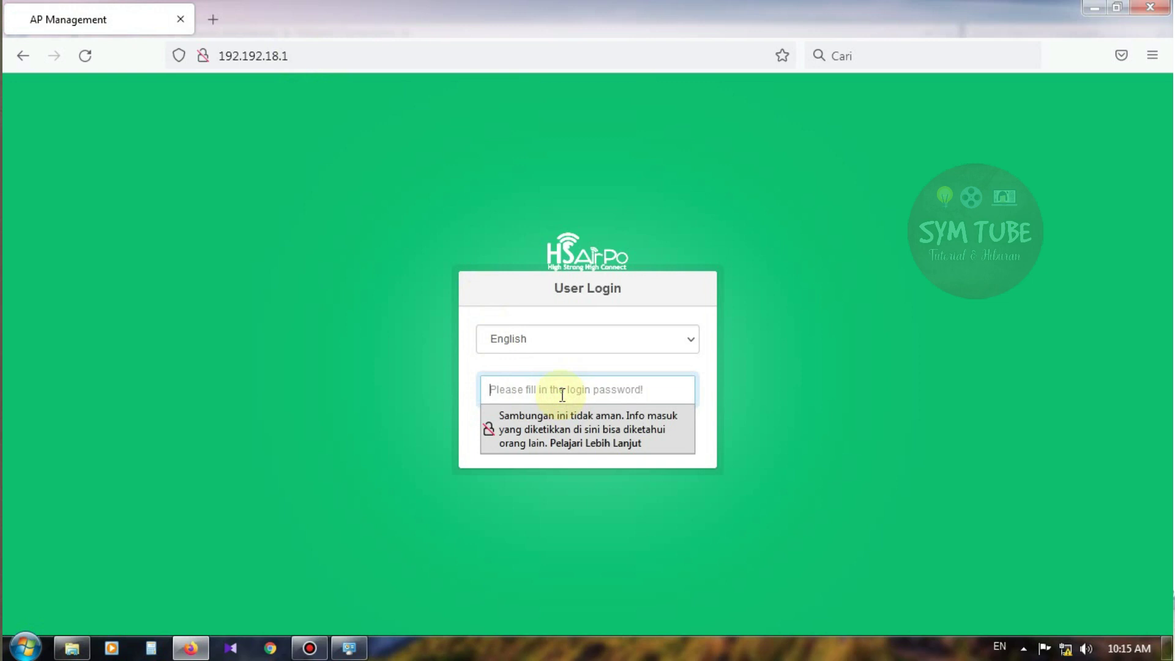
{"action": "type", "text": "admin"}
{"action": "key", "text": "Return"}
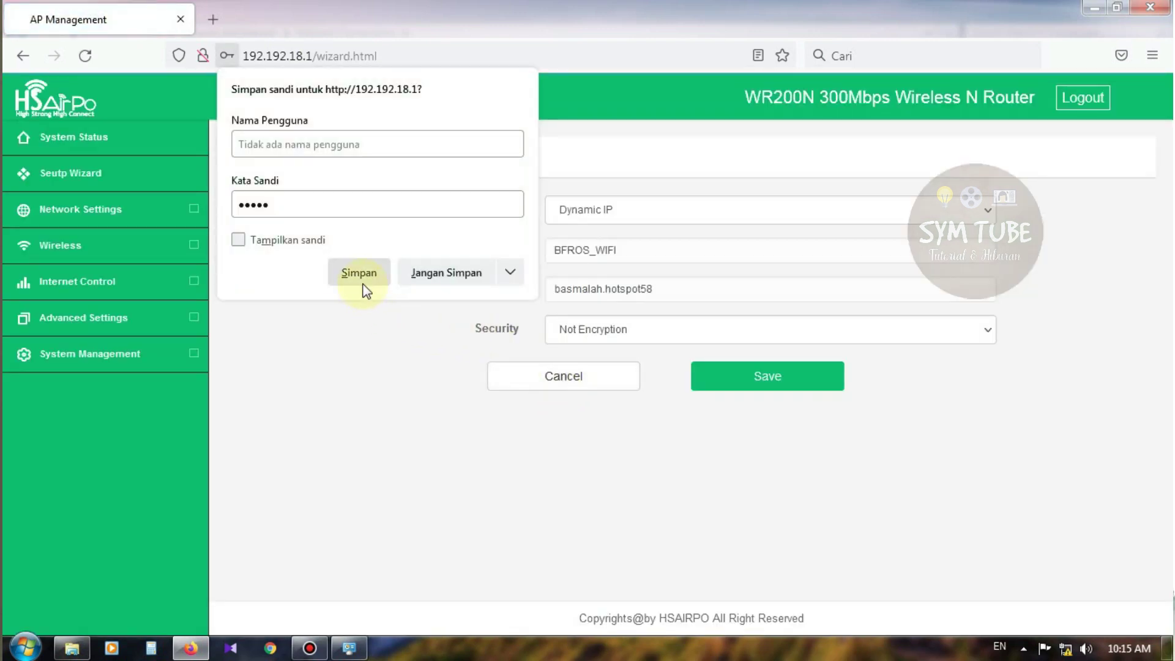
{"action": "left_click", "coordinate": [362, 279]}
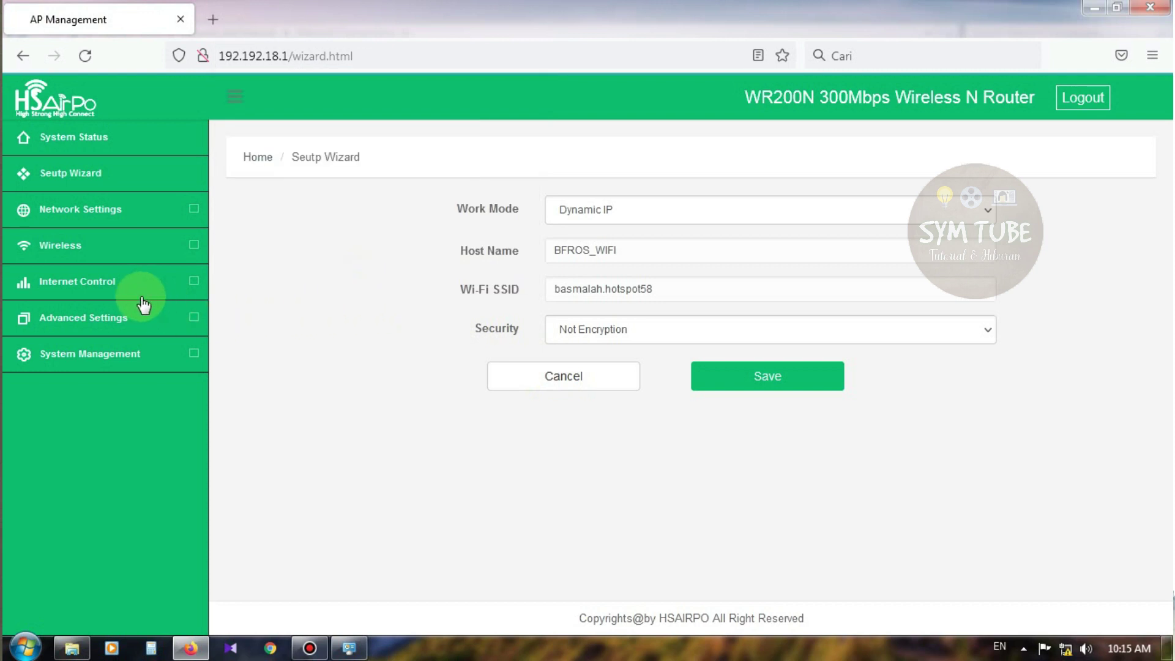
Browse the wireless section and the IP, MAC and URL Filtering pages under Internet Control
{"action": "left_click", "coordinate": [76, 253]}
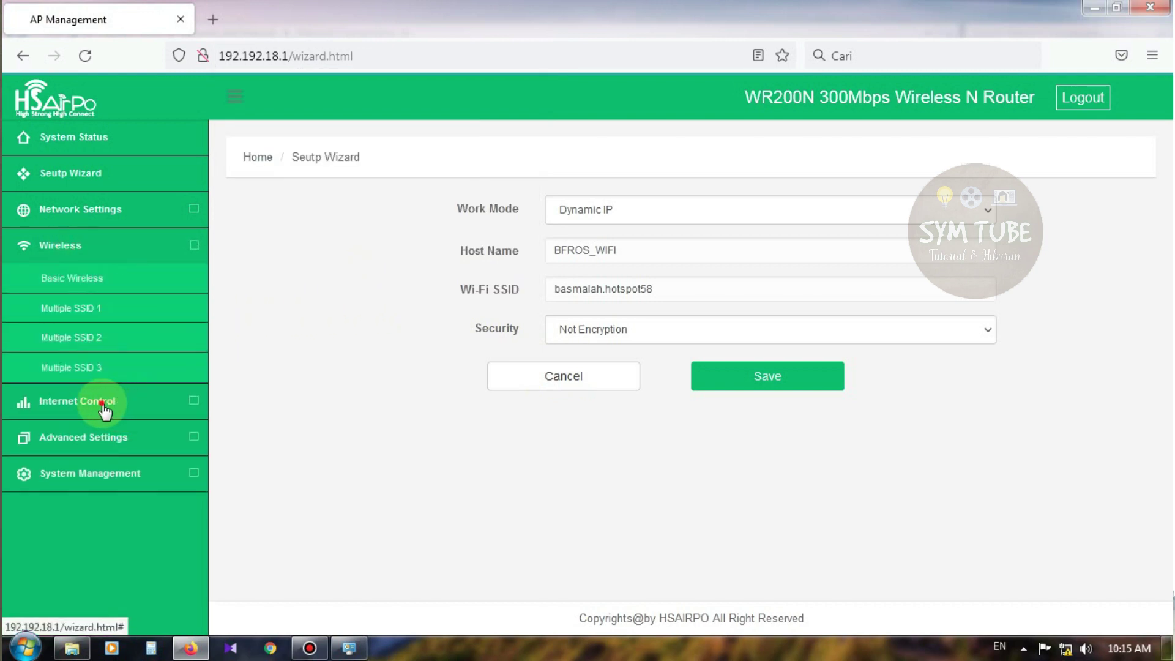
{"action": "left_click", "coordinate": [105, 402]}
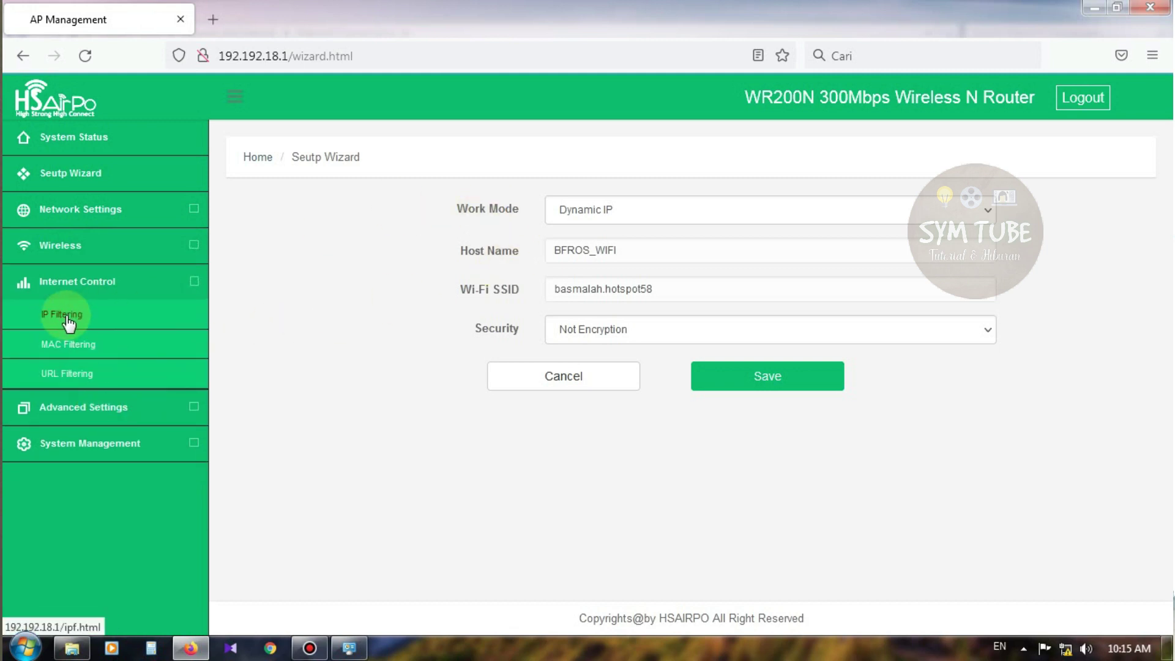
{"action": "left_click", "coordinate": [103, 316]}
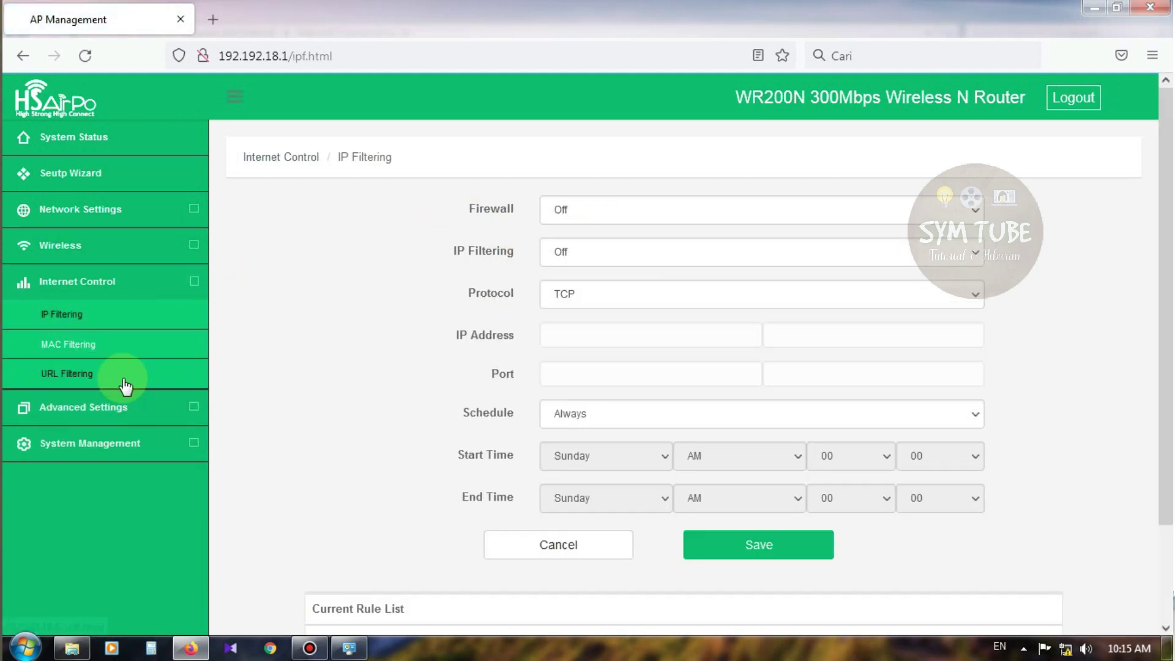
{"action": "left_click", "coordinate": [71, 345]}
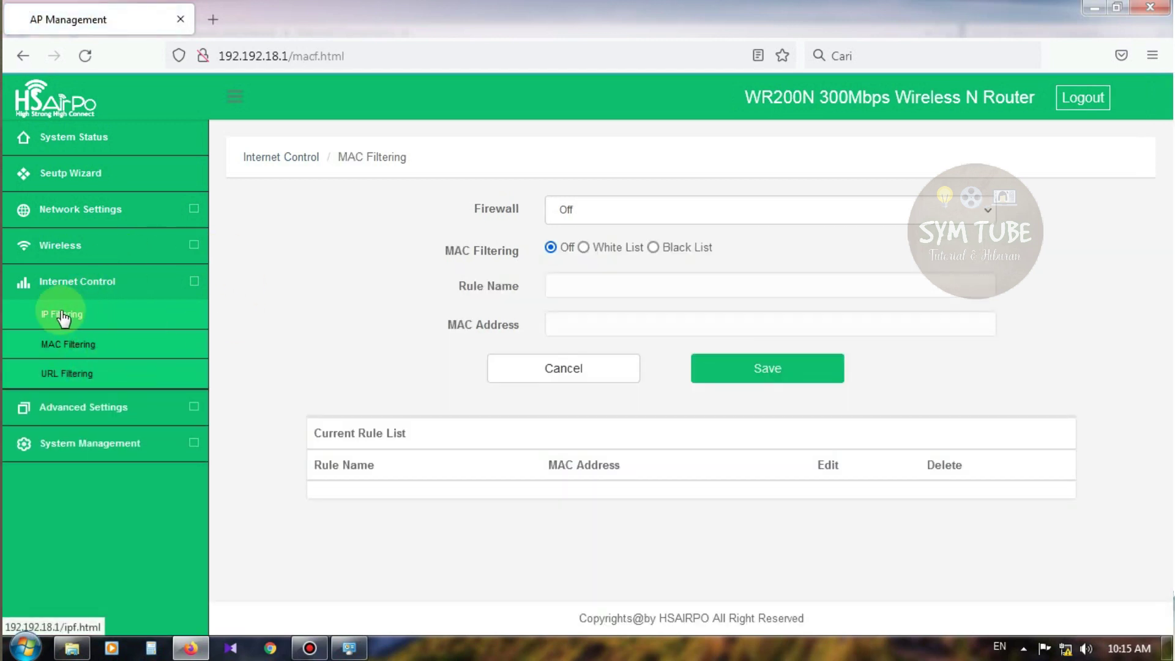
{"action": "left_click", "coordinate": [76, 382]}
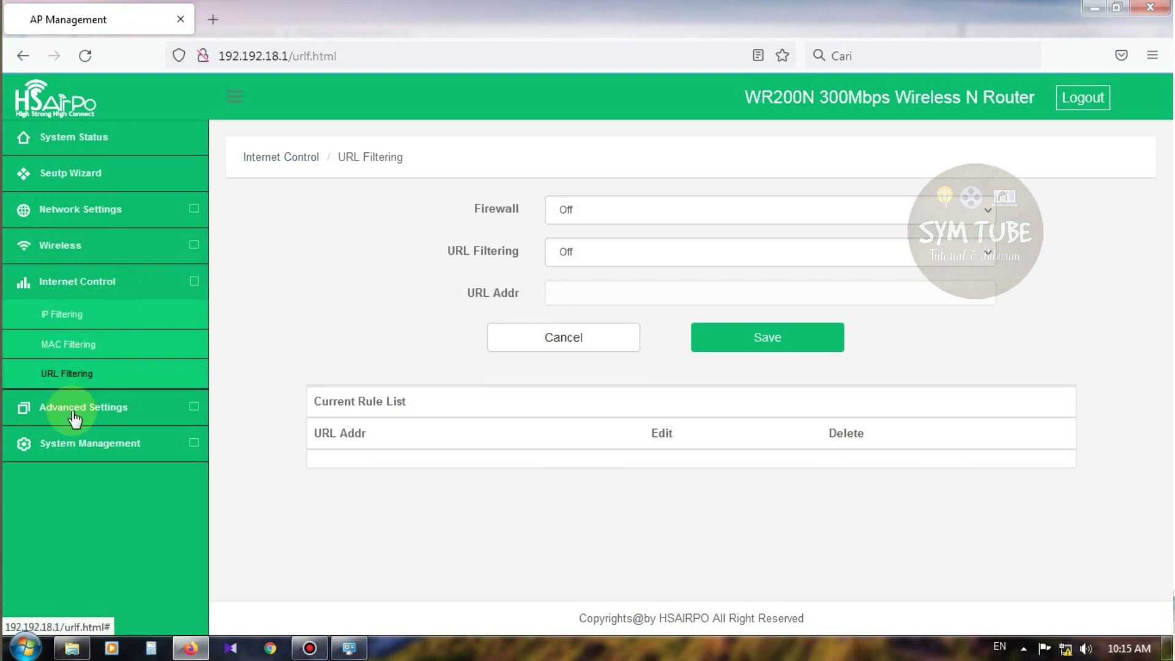
Look through the advanced pages: Virtual Server, DMZ Host, UPnP, DDNS and QoS
{"action": "left_click", "coordinate": [72, 412]}
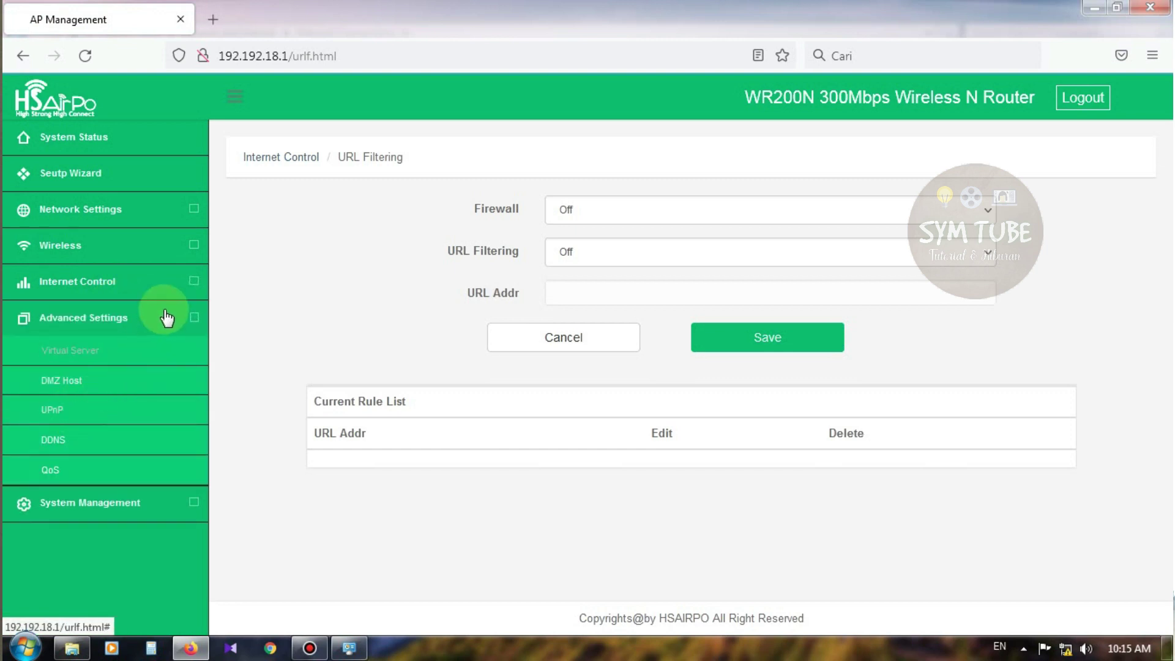
{"action": "left_click", "coordinate": [139, 361]}
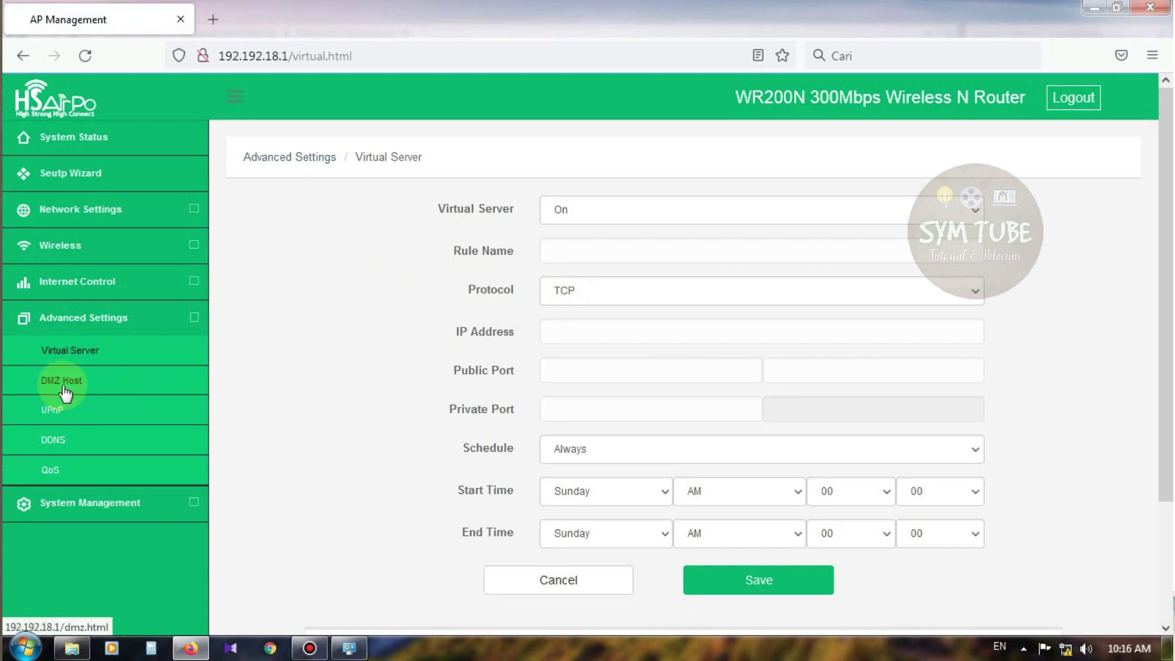
{"action": "left_click", "coordinate": [64, 387]}
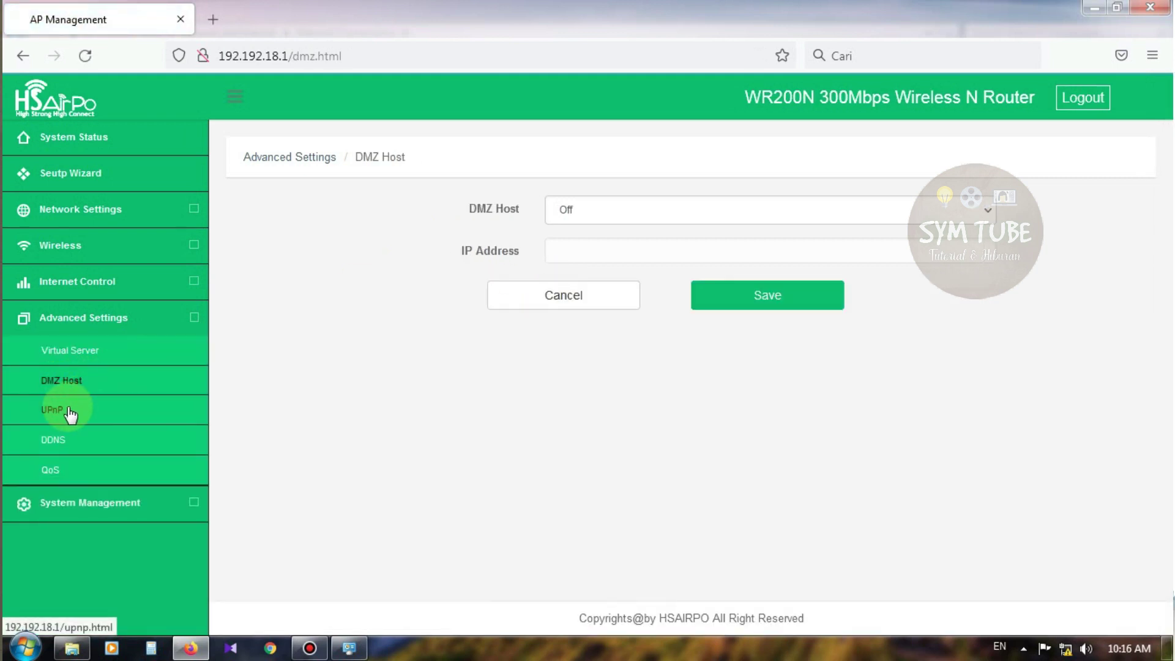
{"action": "left_click", "coordinate": [66, 419]}
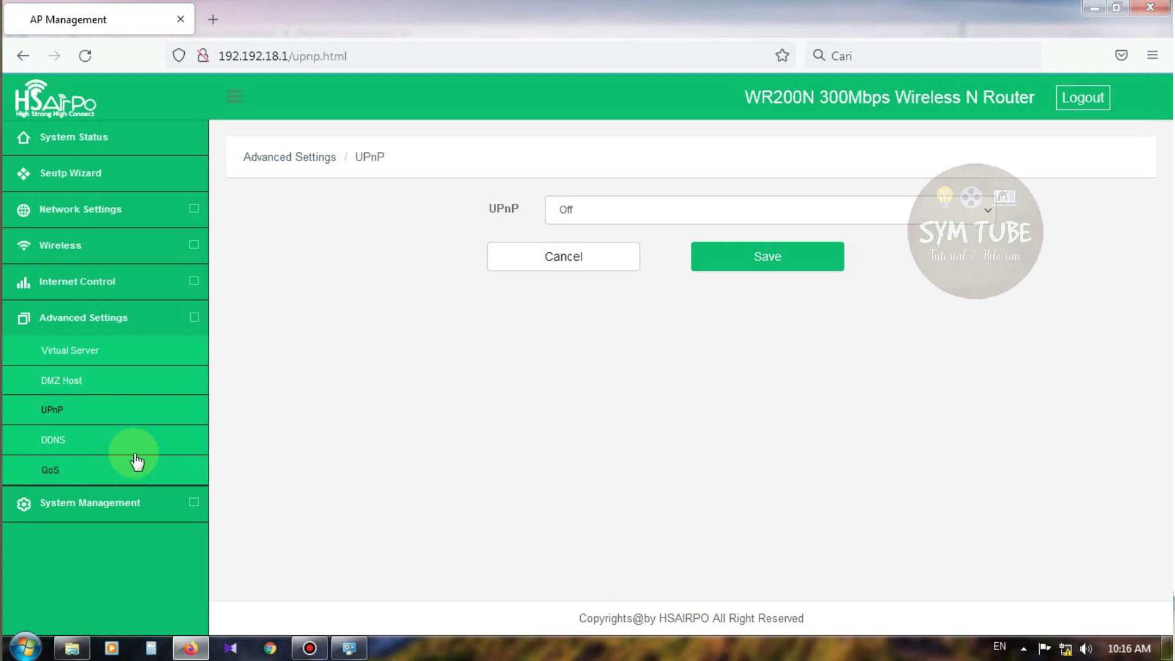
{"action": "left_click", "coordinate": [53, 442]}
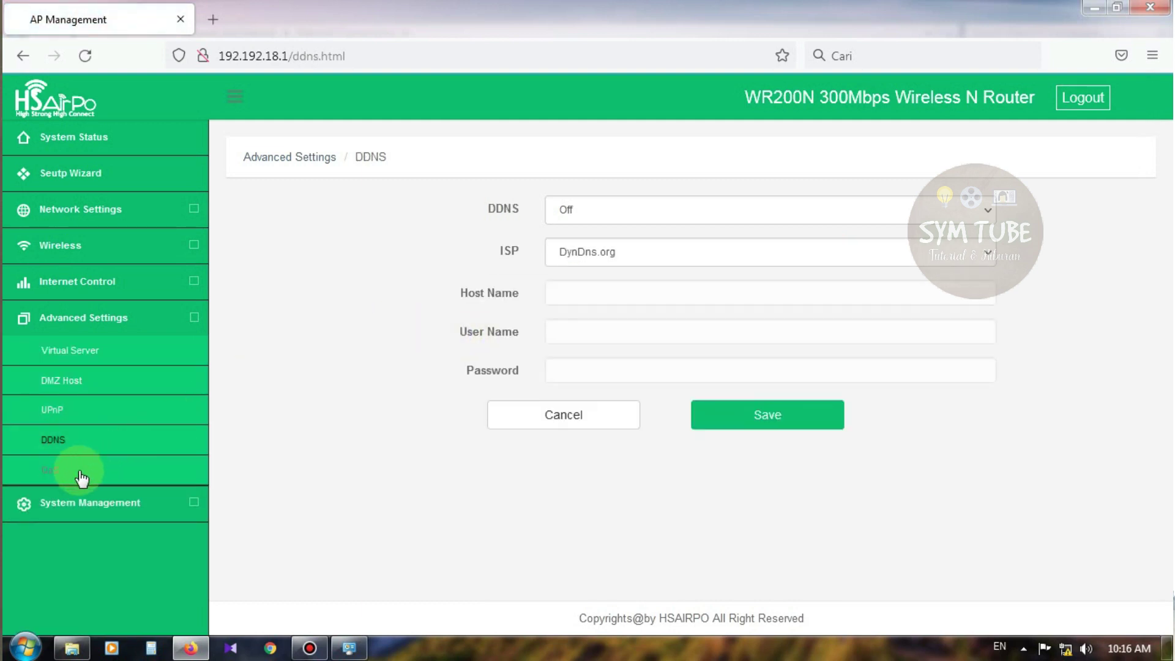
{"action": "left_click", "coordinate": [57, 469]}
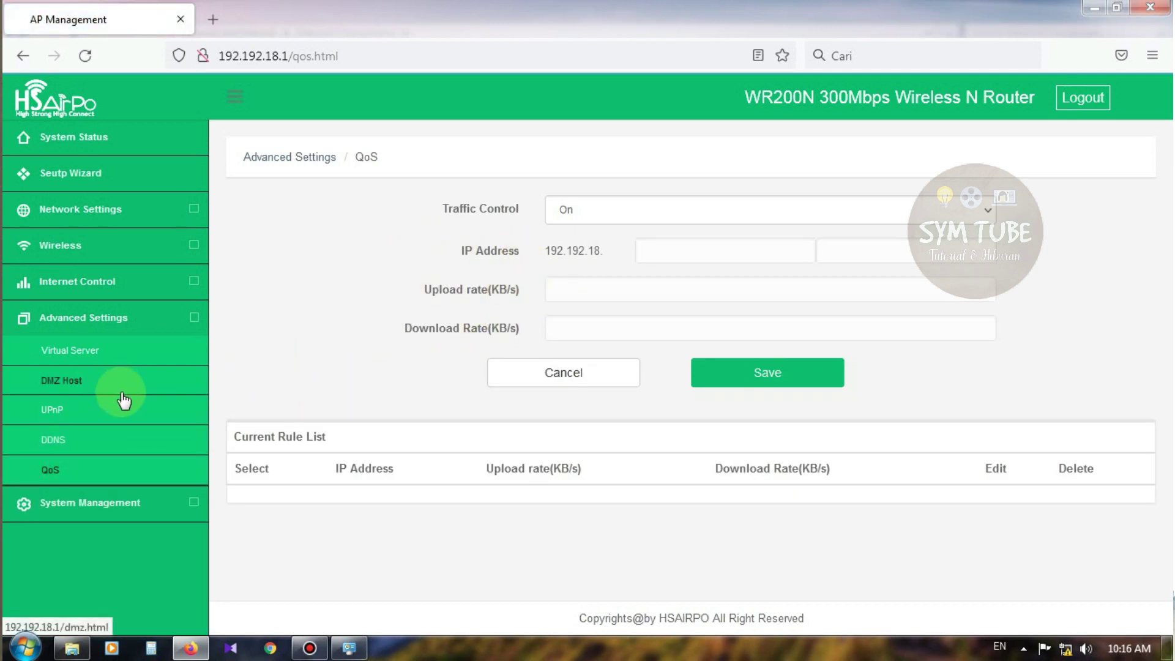
Go to System Management > Web Access, showing remote access Off on port 8080
{"action": "left_click", "coordinate": [97, 512]}
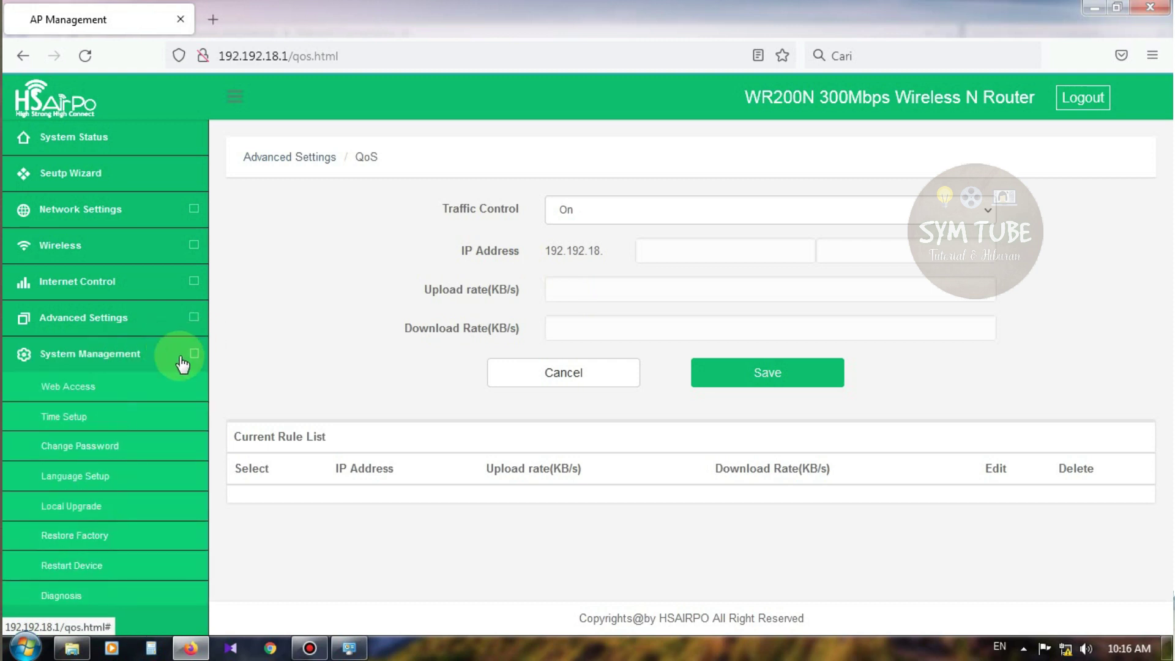
{"action": "scroll", "coordinate": [58, 315], "scroll_direction": "down", "scroll_amount": 2}
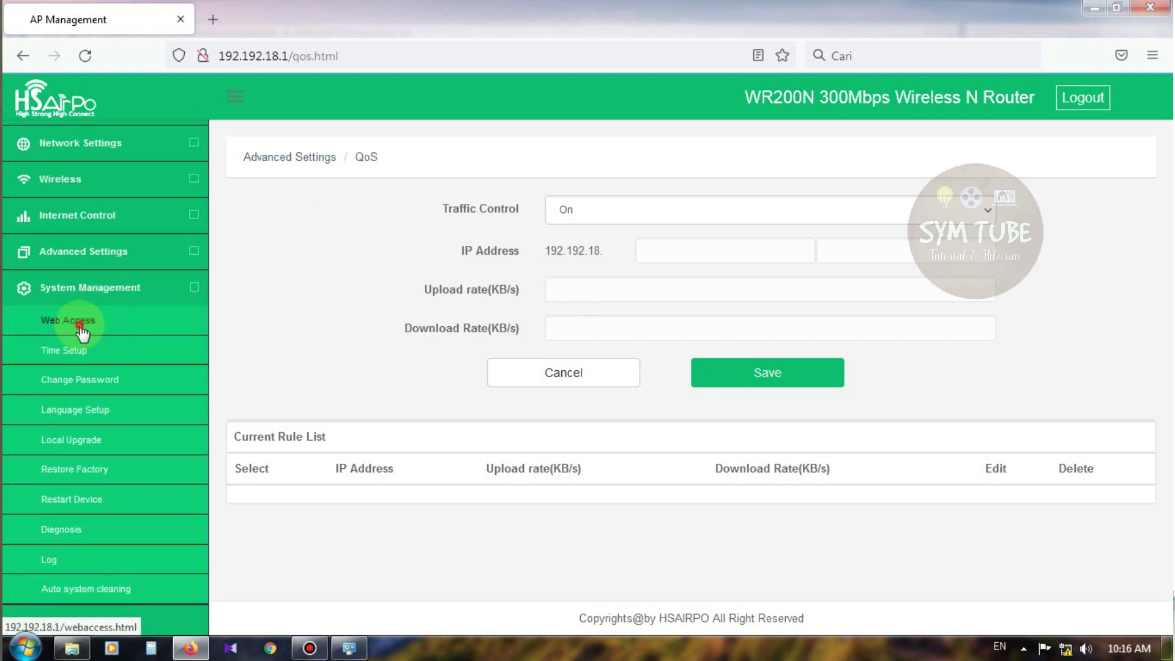
{"action": "left_click", "coordinate": [101, 318]}
{"action": "scroll", "coordinate": [126, 387], "scroll_direction": "down", "scroll_amount": 2}
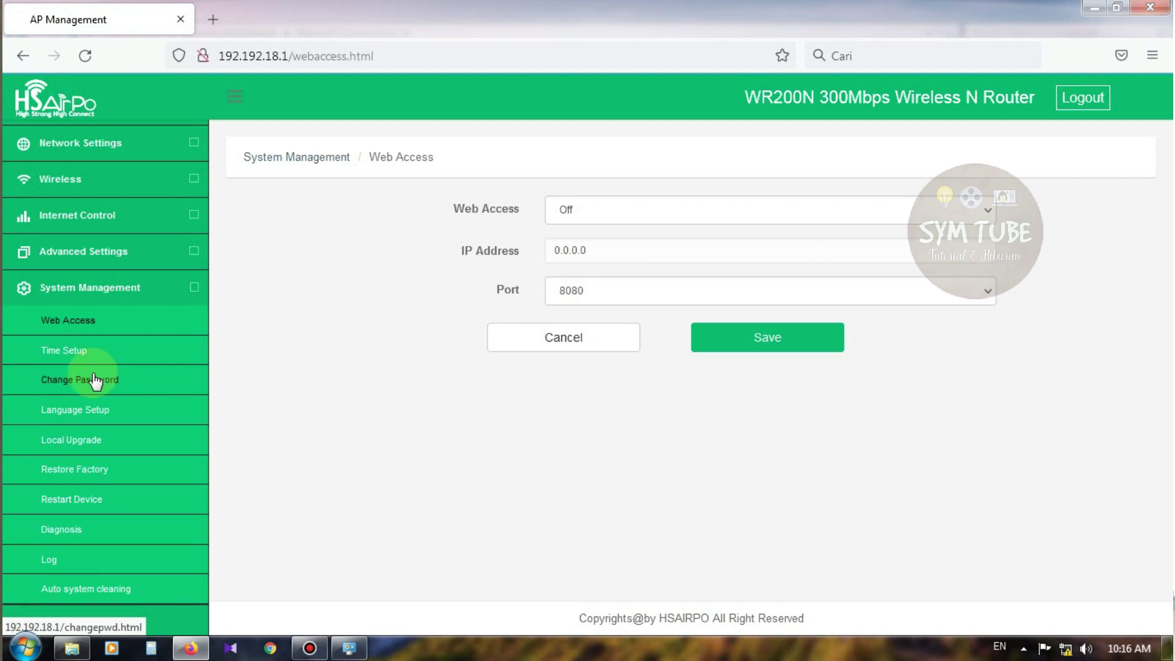
Set the router's Time Setup time zone to (GMT+07:00) Bangkok, Jakarta, Hanoi and save
{"action": "left_click", "coordinate": [71, 355]}
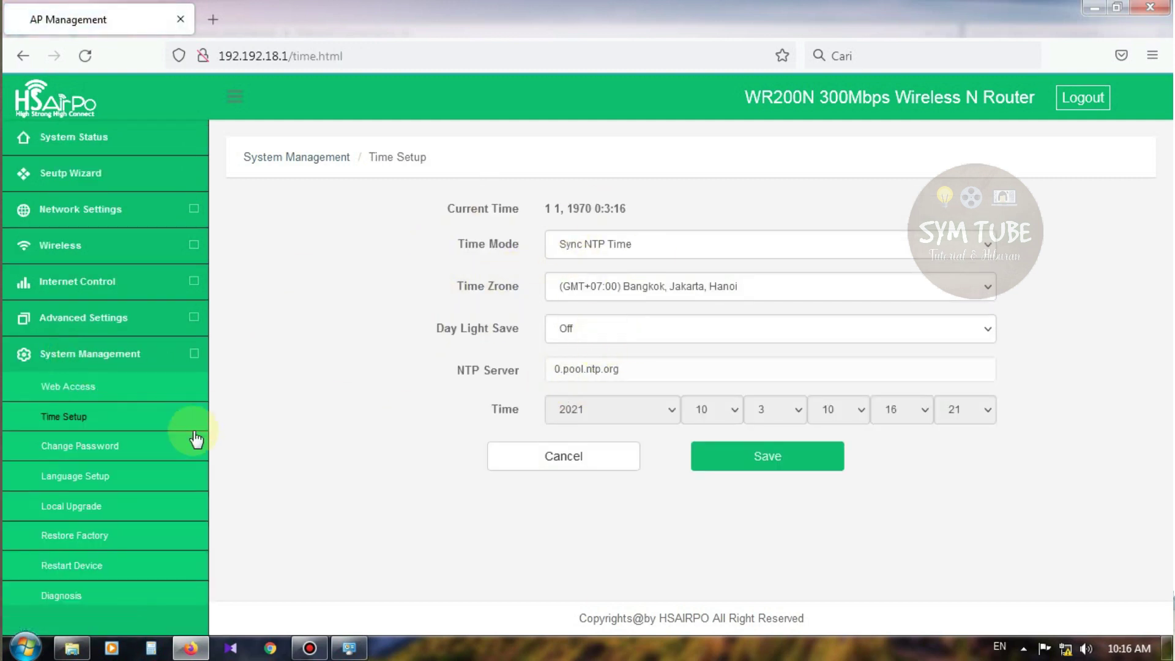
{"action": "left_click", "coordinate": [669, 287]}
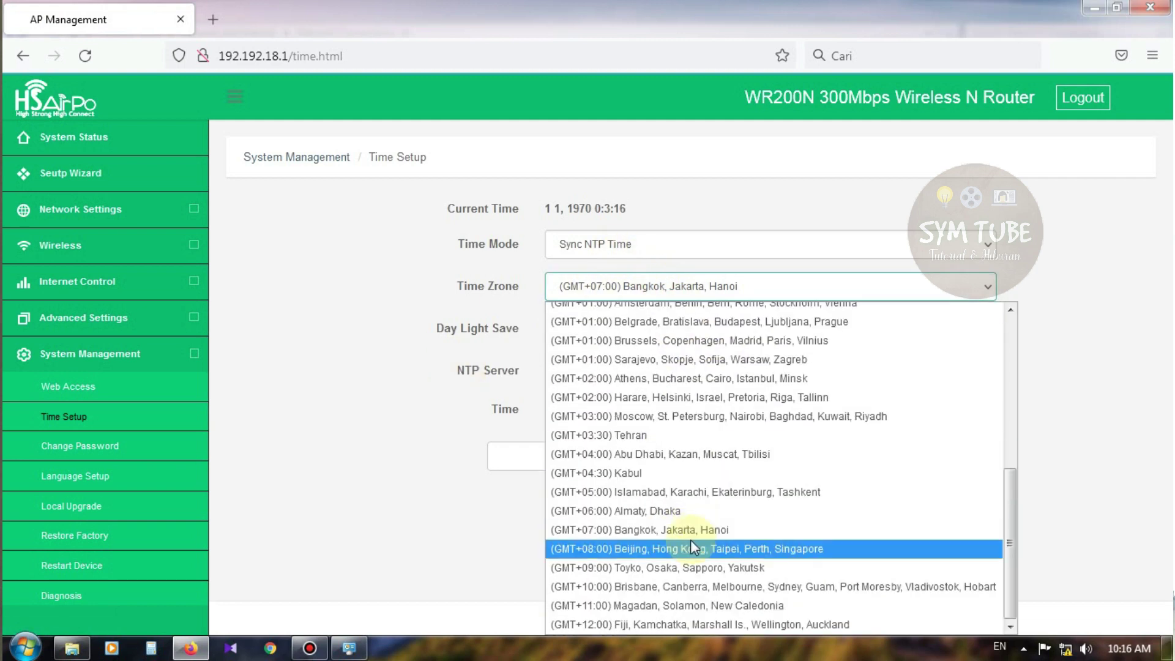
{"action": "left_click", "coordinate": [688, 532]}
{"action": "left_click", "coordinate": [772, 464]}
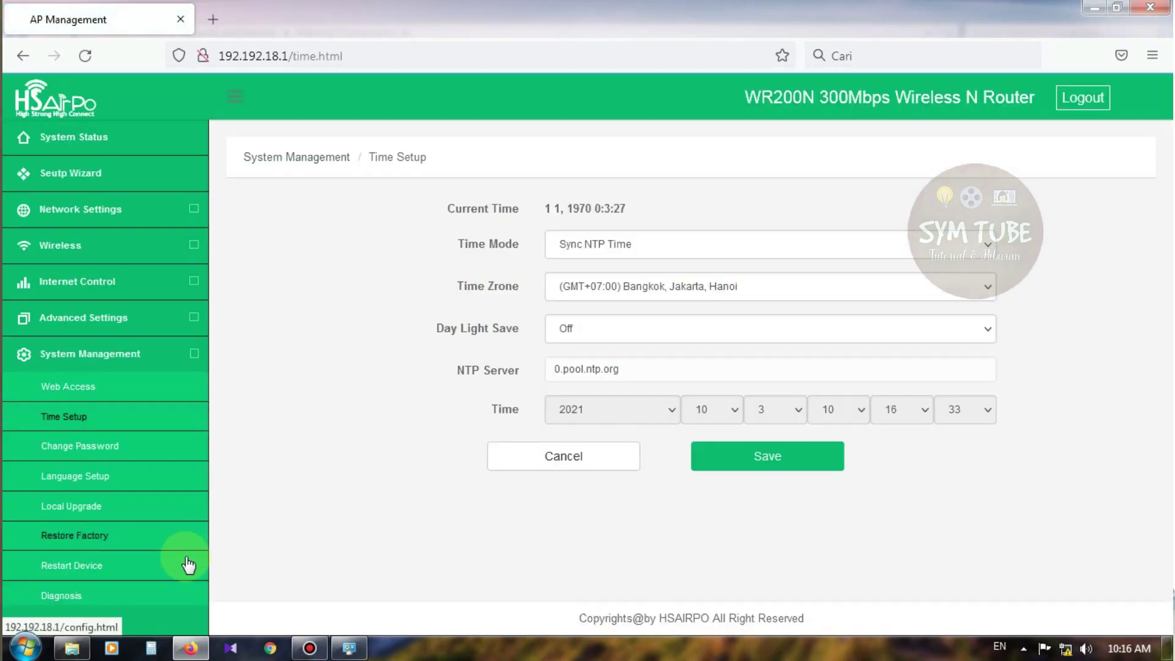
Enter and confirm a new router admin password, save it, and let Firefox update the stored login
{"action": "left_click", "coordinate": [91, 446]}
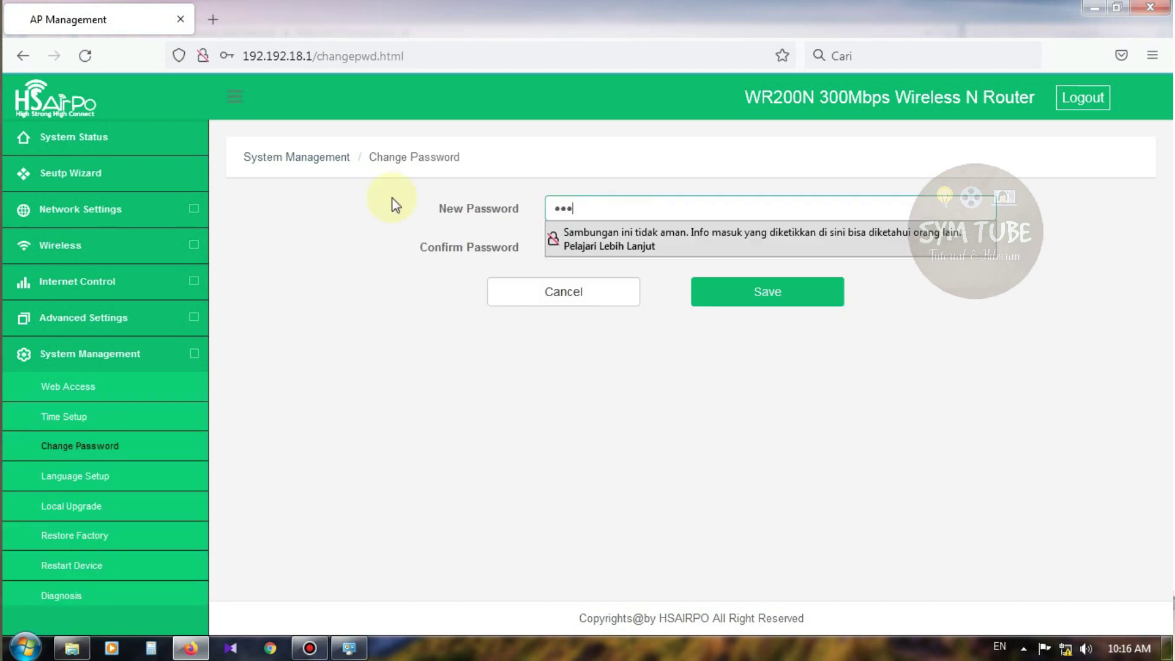
{"action": "key", "text": "BackSpace"}
{"action": "key", "text": "BackSpace"}
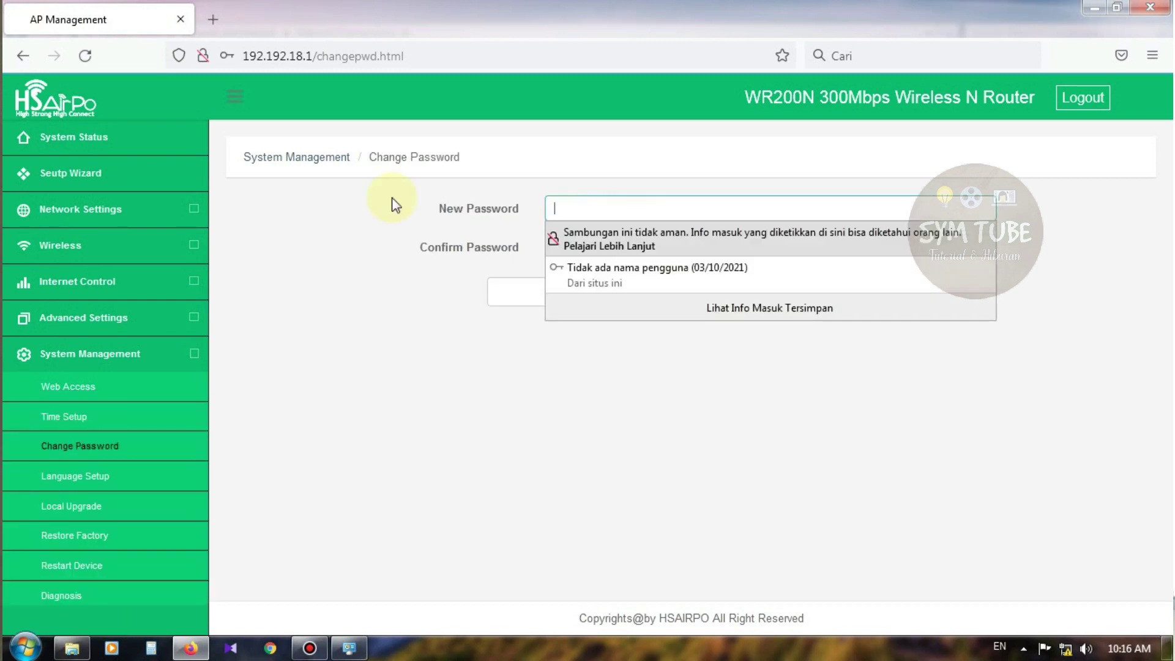
{"action": "type", "text": "••"}
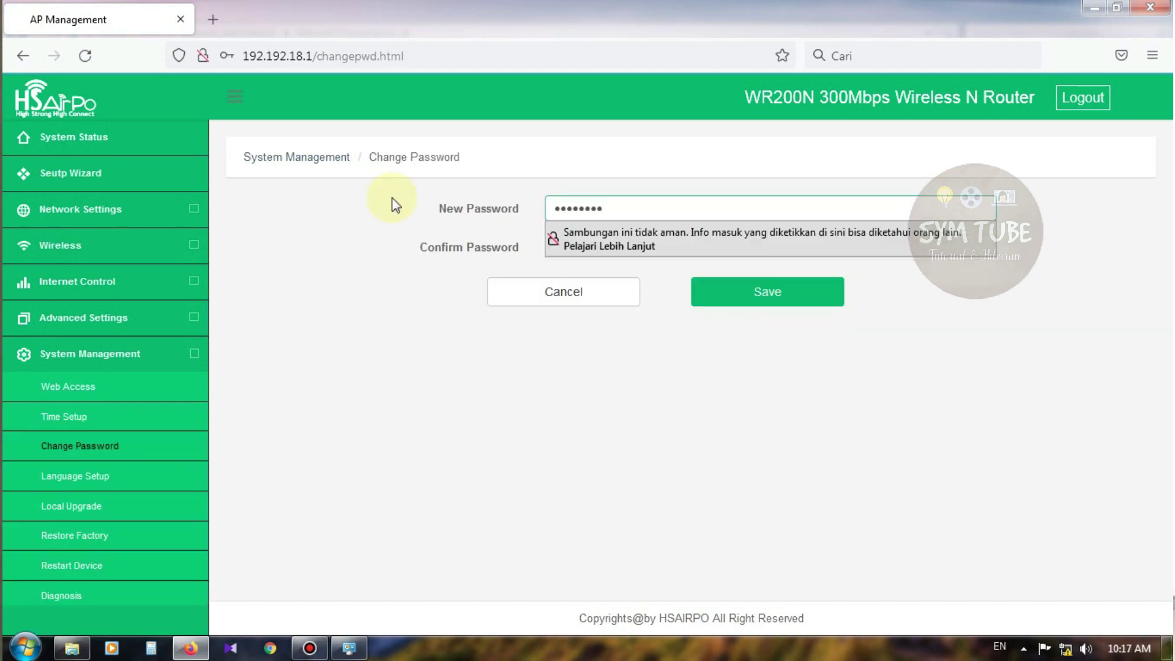
{"action": "key", "text": "Tab"}
{"action": "type", "text": "••••••"}
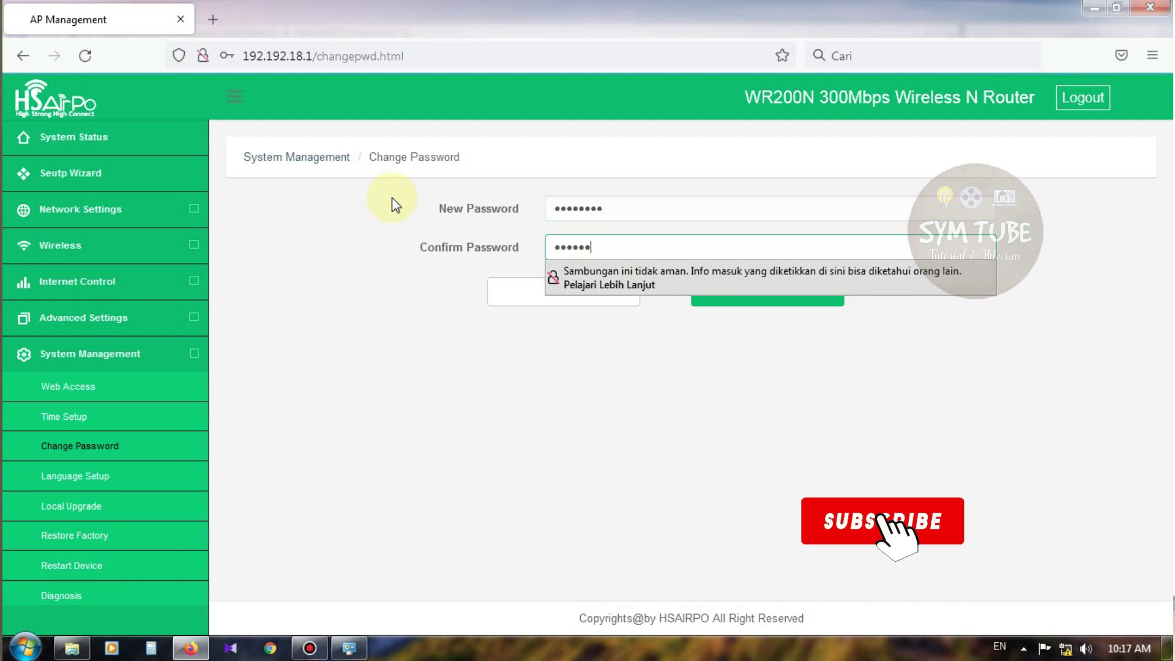
{"action": "type", "text": "••"}
{"action": "left_click", "coordinate": [747, 299]}
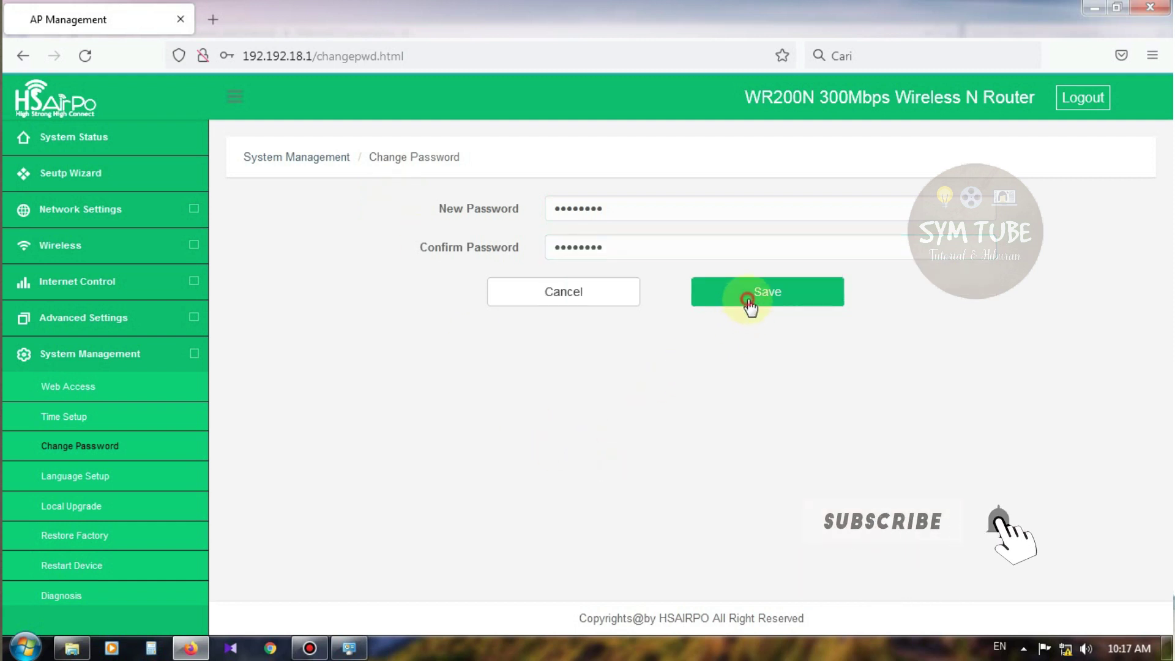
{"action": "left_click", "coordinate": [359, 278]}
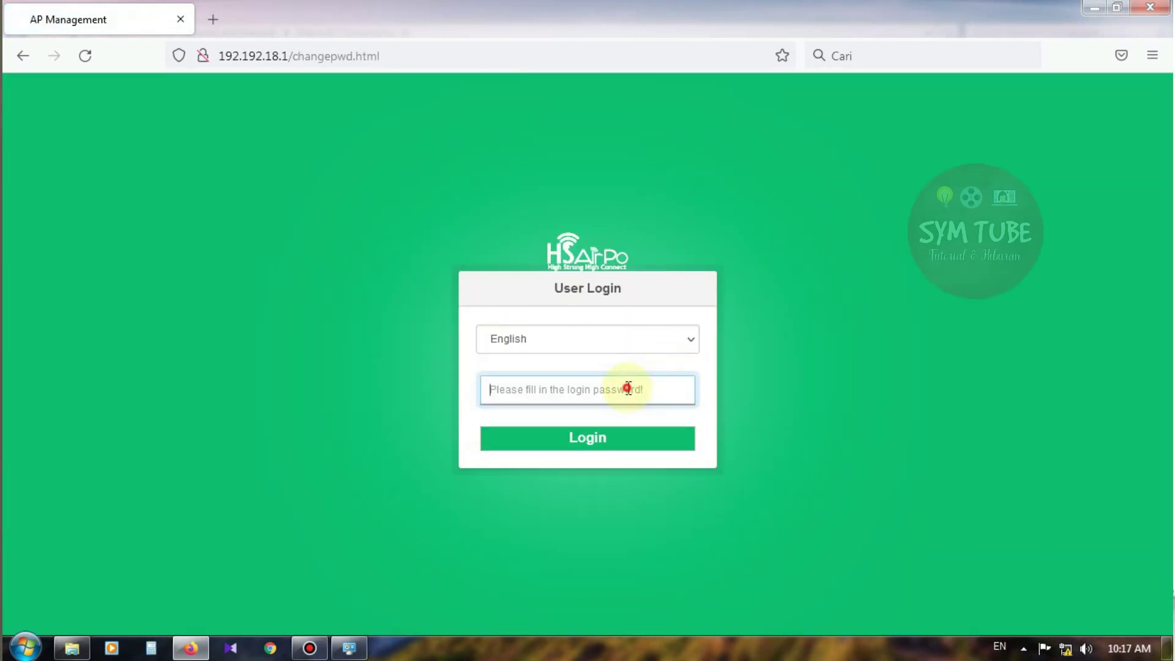
Log back into the router admin with the new password
{"action": "left_click", "coordinate": [627, 389]}
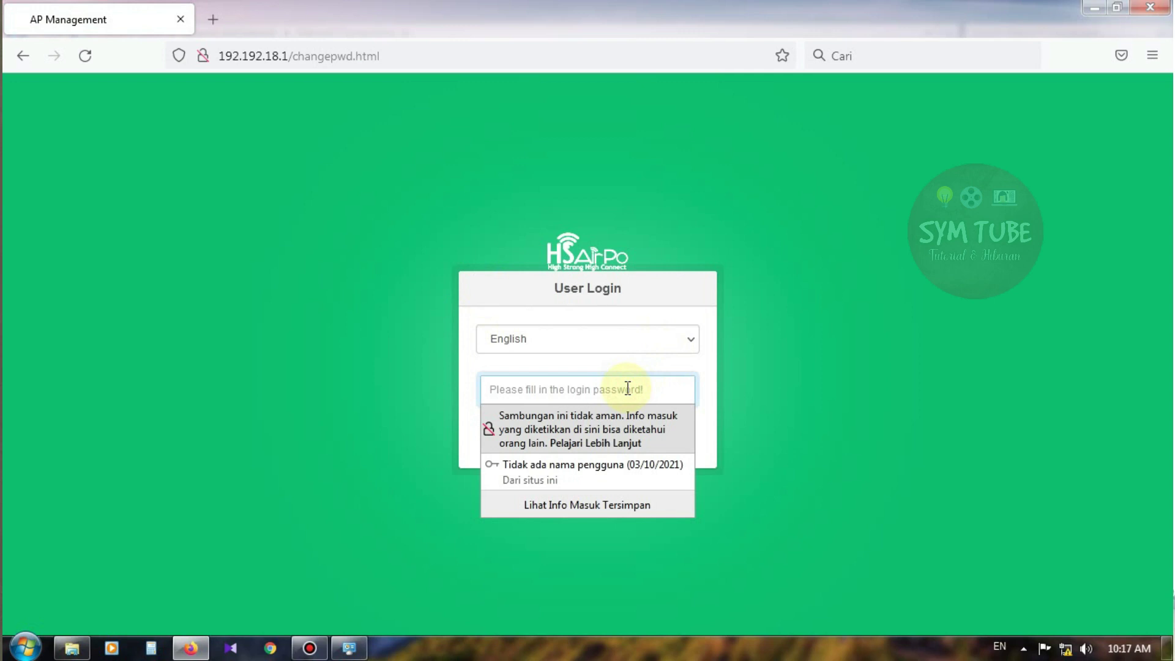
{"action": "type", "text": "ad"}
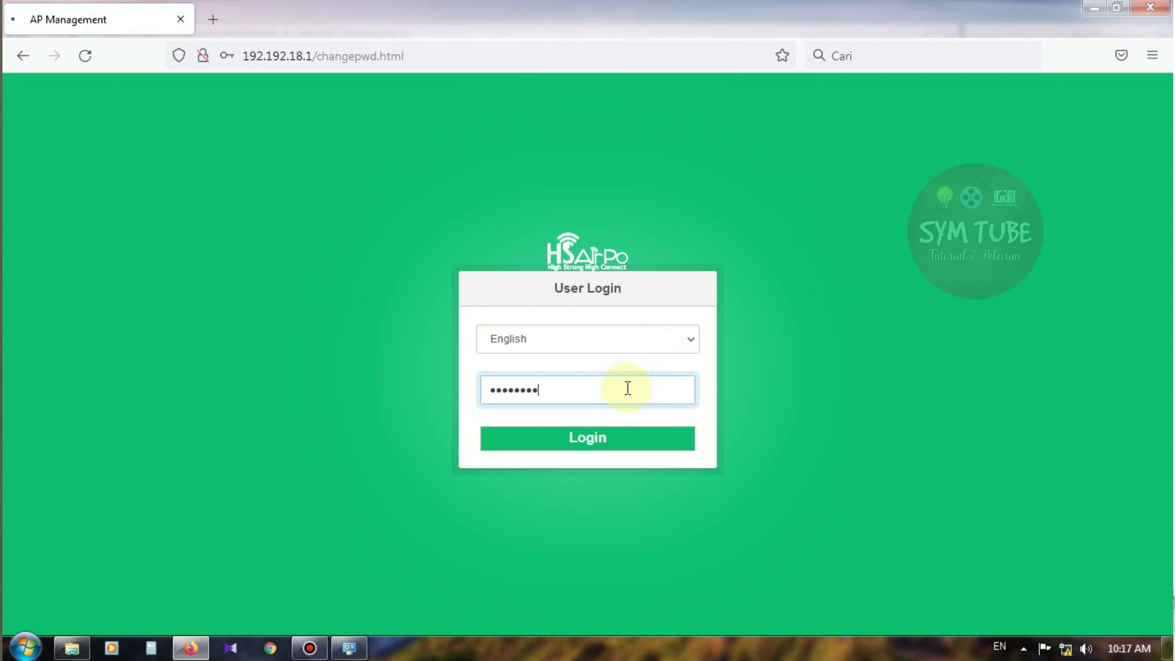
{"action": "key", "text": "Return"}
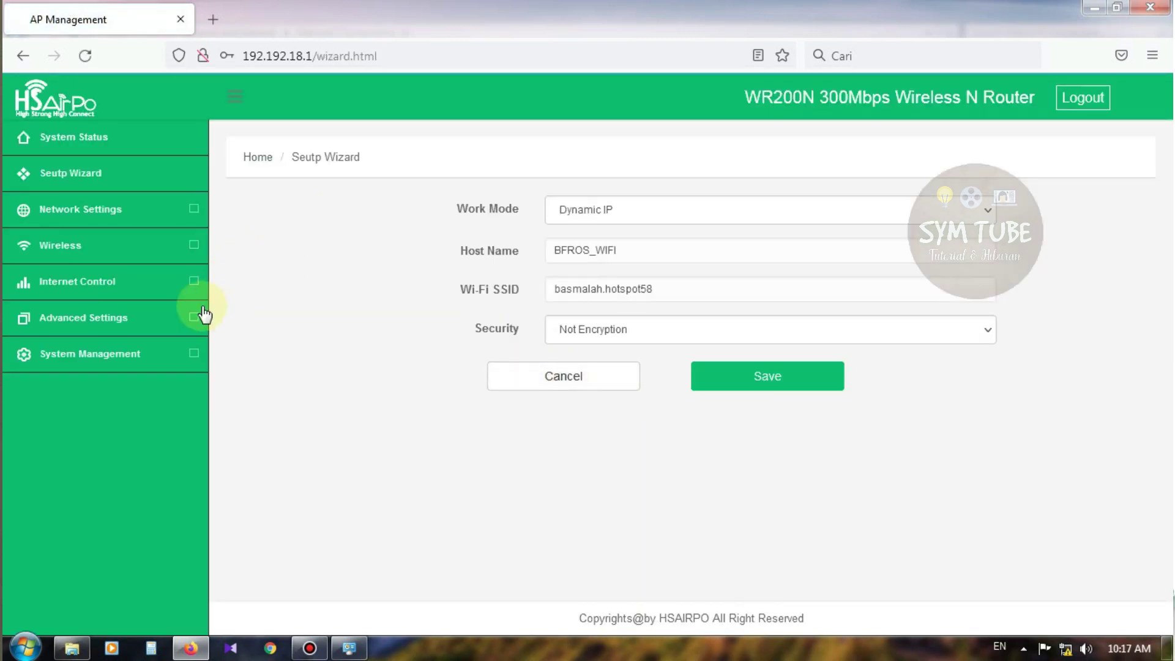
Expand the System Management, Wireless and Network Settings sections in the sidebar
{"action": "left_click", "coordinate": [97, 354]}
{"action": "scroll", "coordinate": [105, 349], "scroll_direction": "down", "scroll_amount": 2}
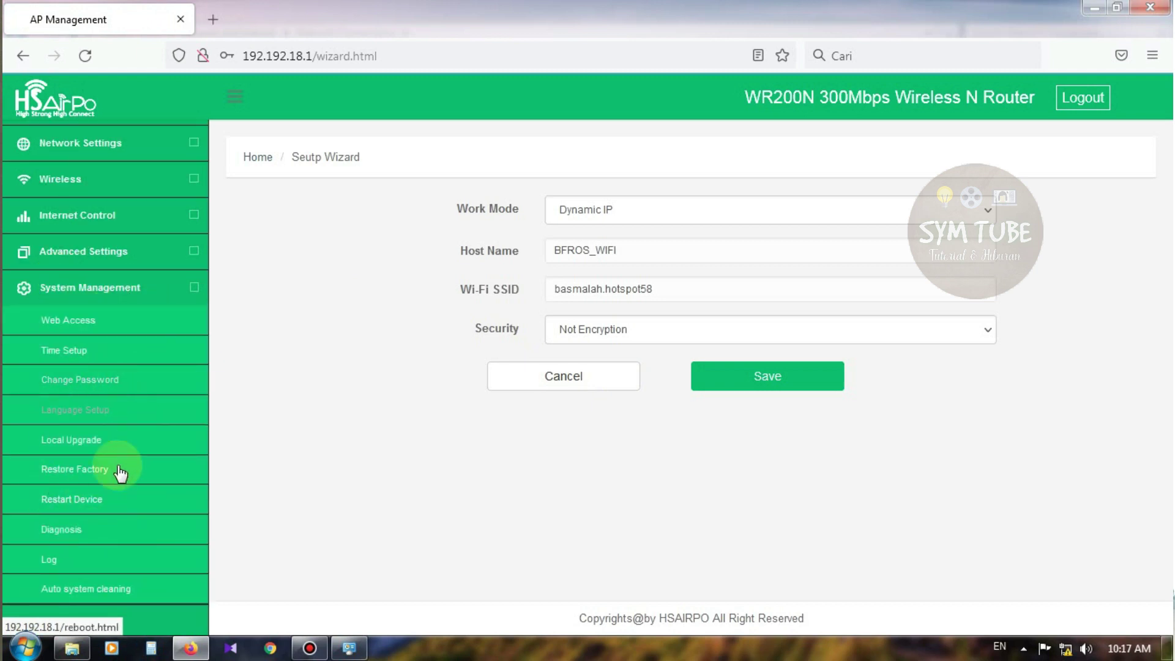
{"action": "left_click", "coordinate": [98, 179]}
{"action": "left_click", "coordinate": [92, 211]}
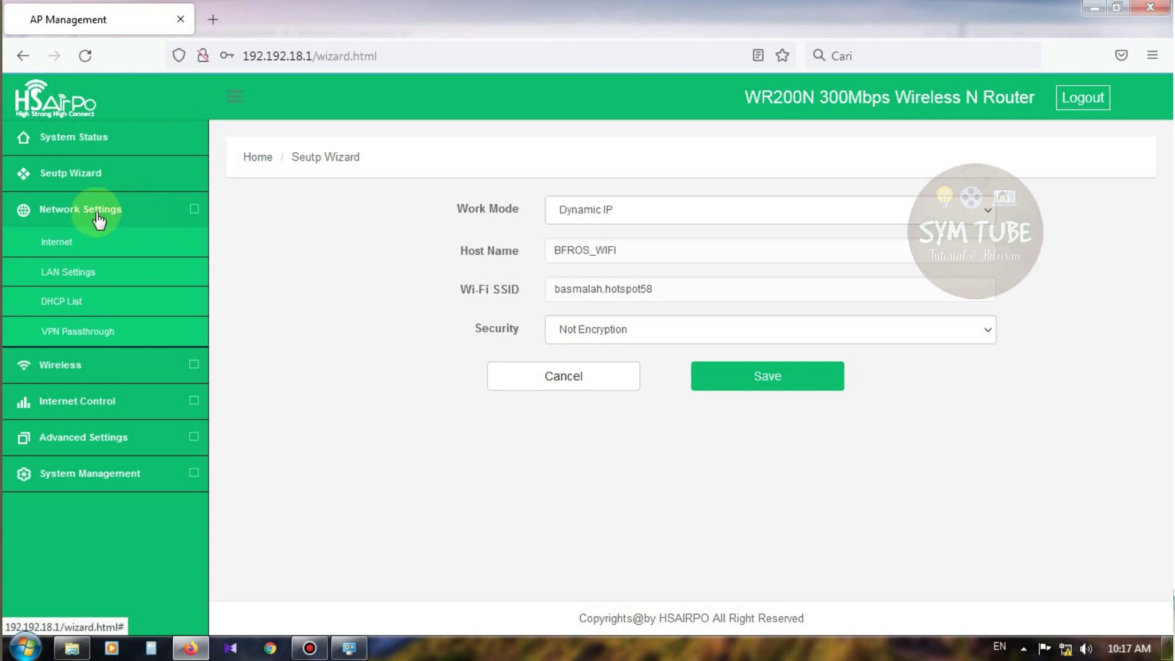
Set DHCP Server to Off on the LAN Settings page, apply it, and check the tray network status
{"action": "left_click", "coordinate": [72, 276]}
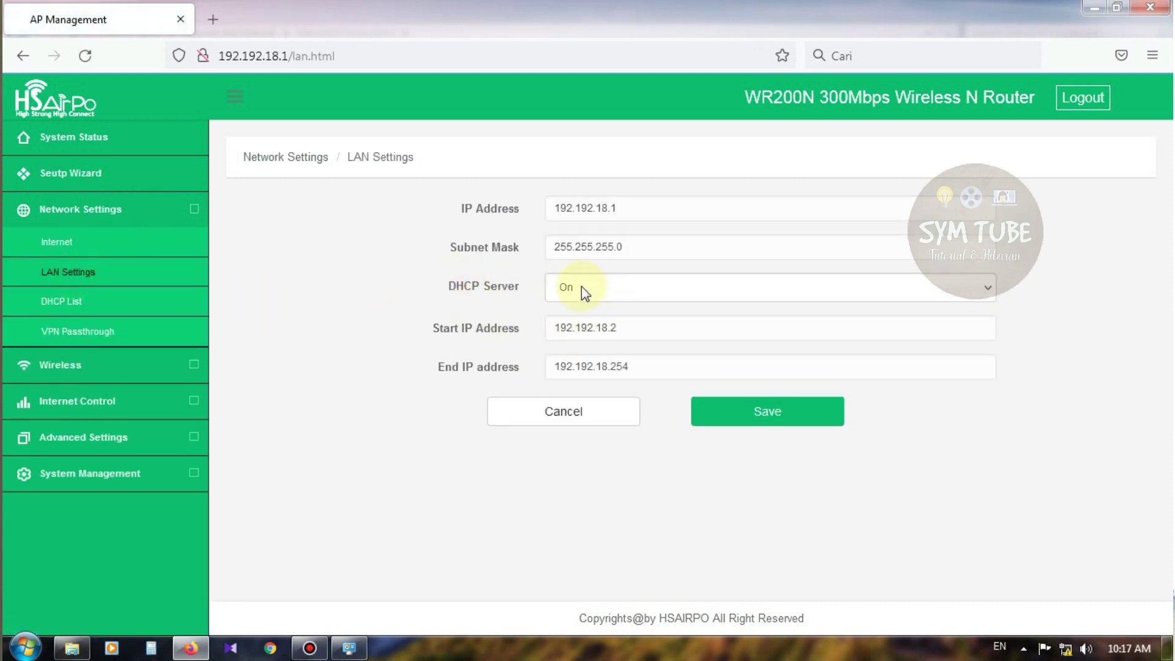
{"action": "left_click", "coordinate": [629, 297]}
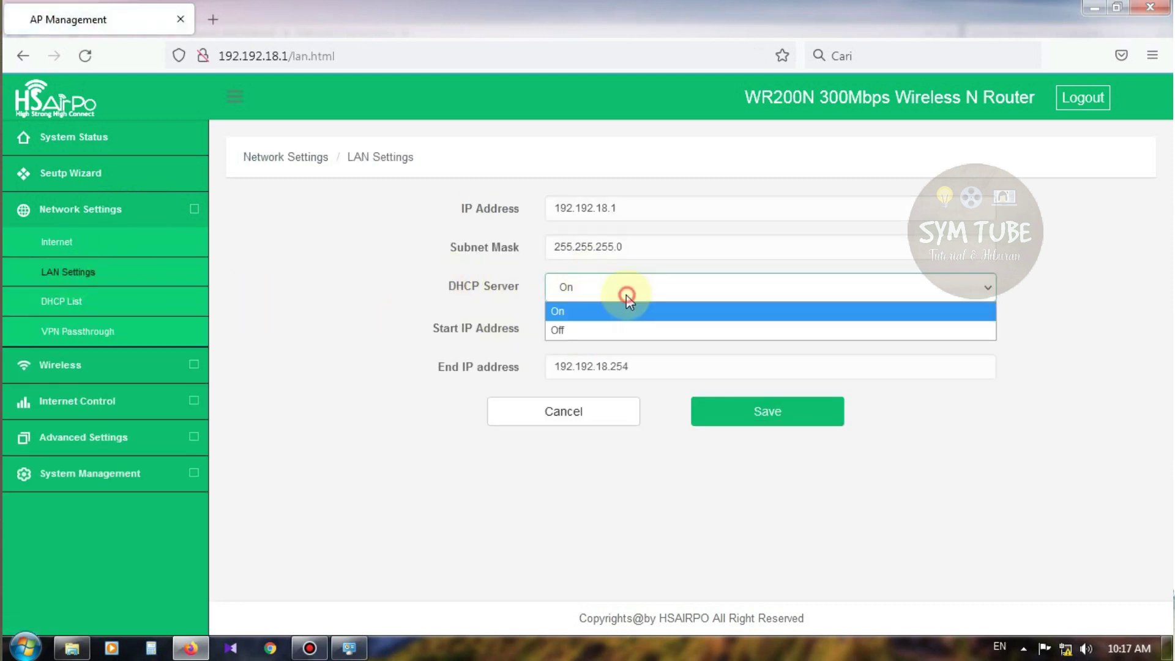
{"action": "left_click", "coordinate": [594, 328]}
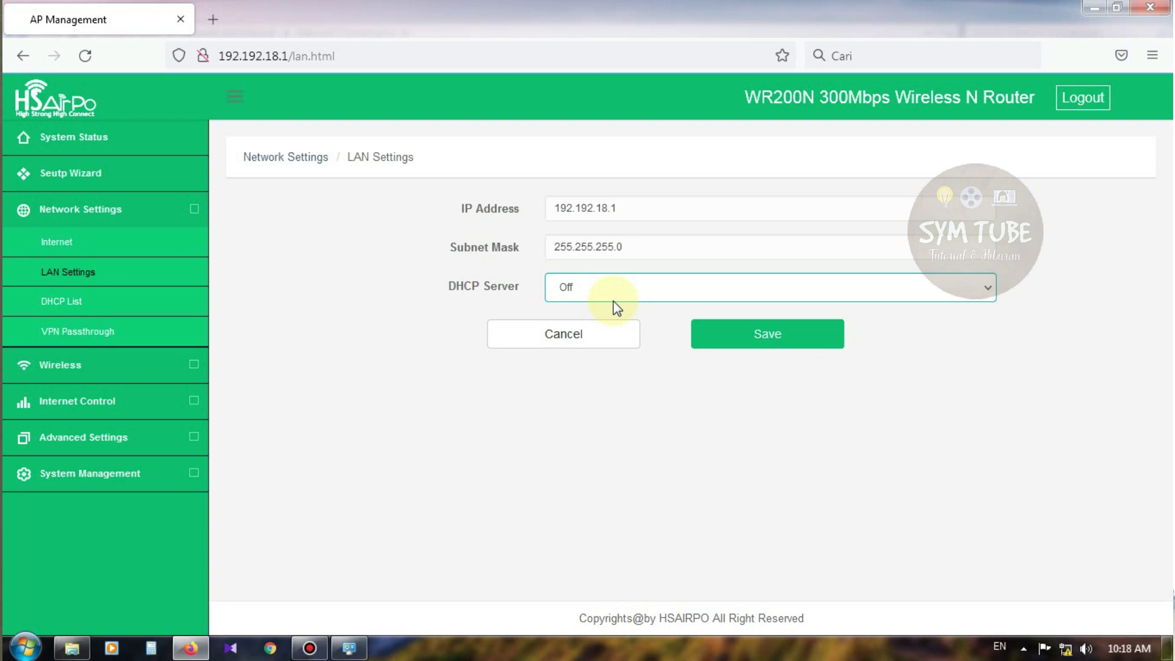
{"action": "left_click", "coordinate": [743, 338]}
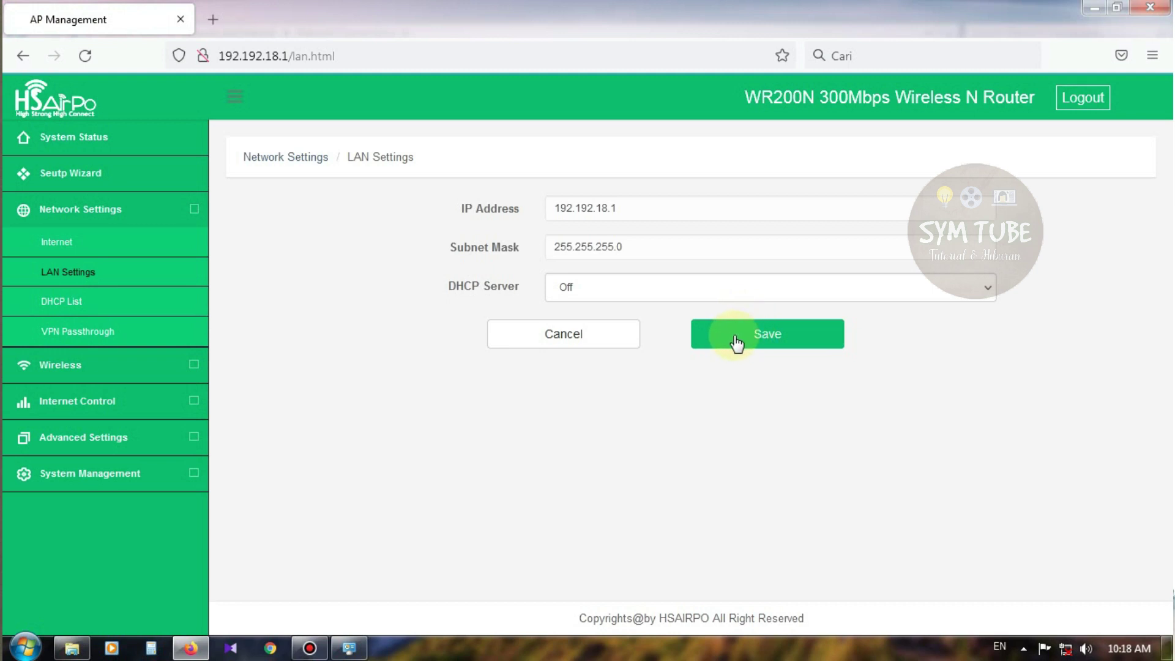
{"action": "left_click", "coordinate": [726, 336]}
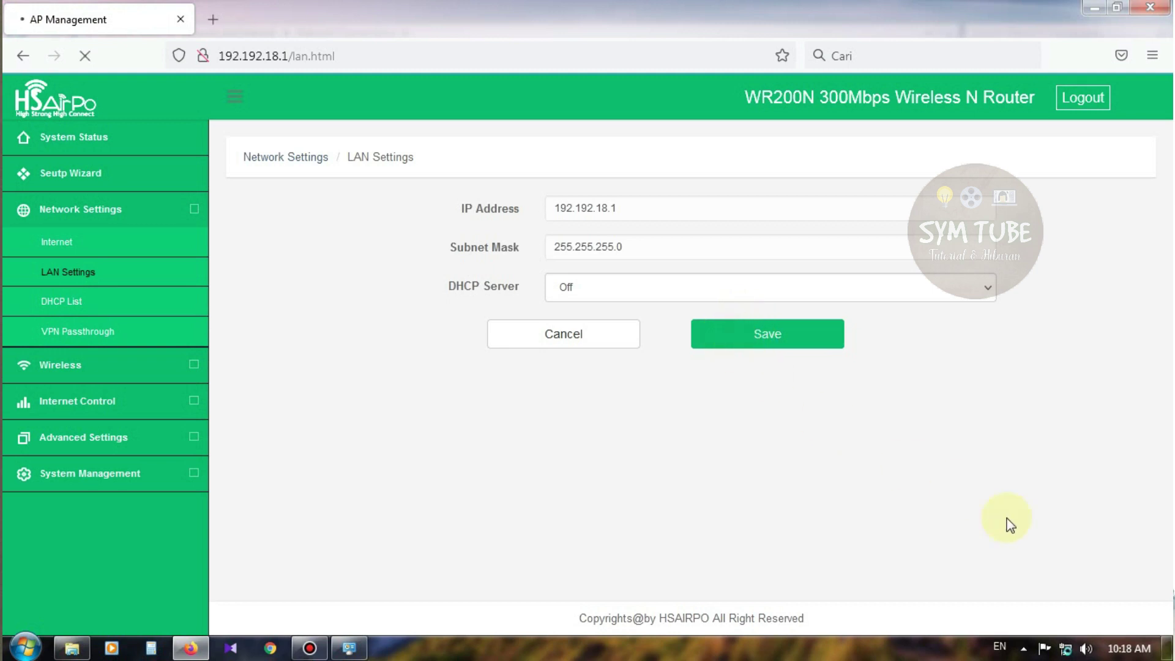
{"action": "left_click", "coordinate": [1023, 649]}
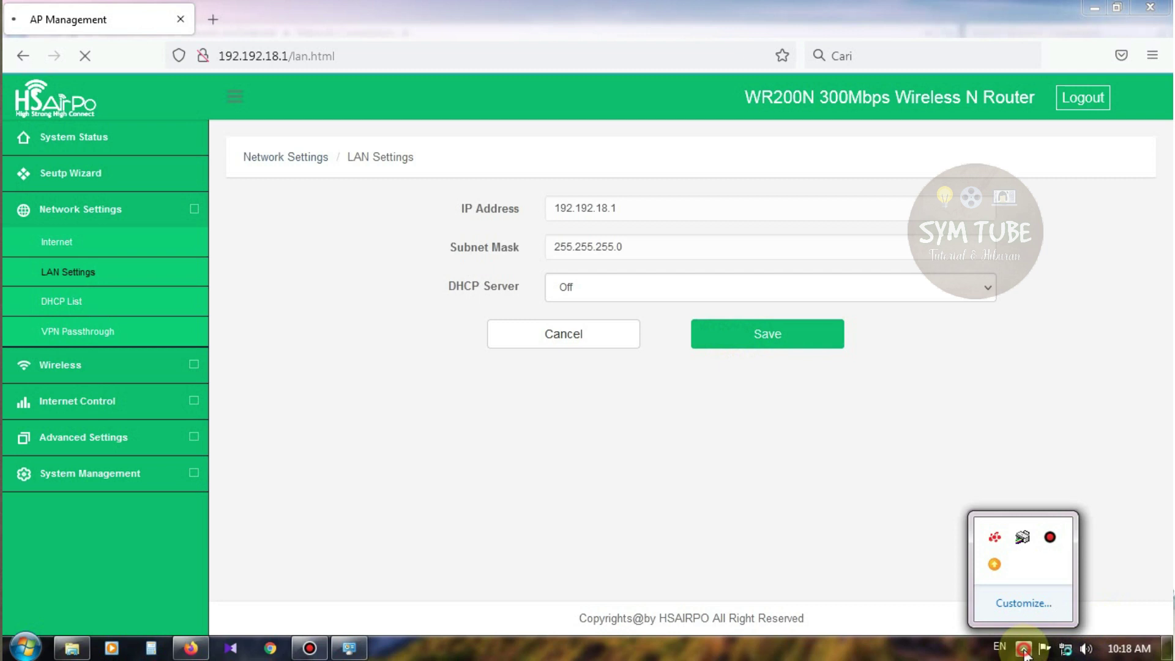
{"action": "left_click", "coordinate": [1065, 648]}
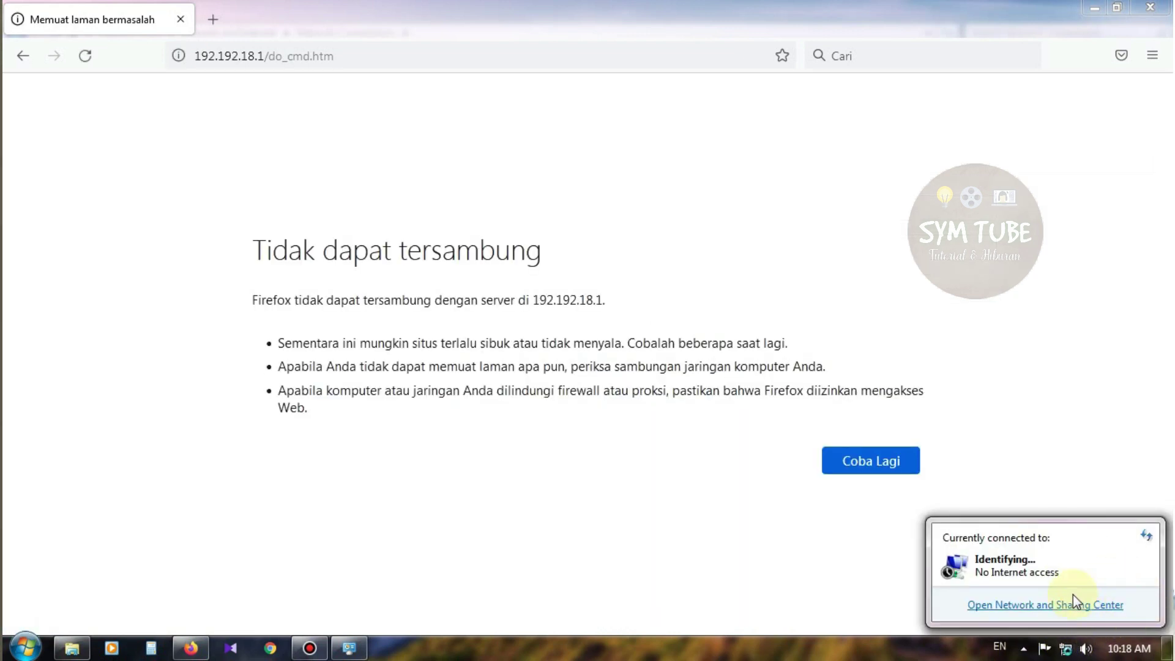
Retry the unreachable router page, check Network and Sharing Center, then close Firefox
{"action": "left_click", "coordinate": [839, 466]}
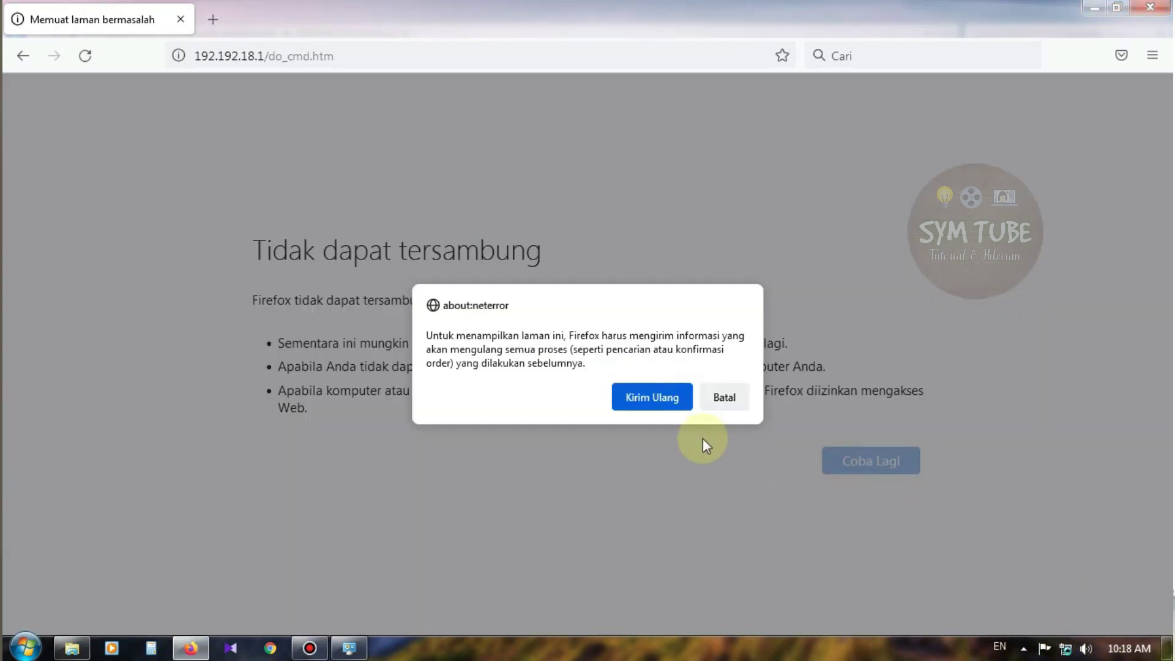
{"action": "left_click", "coordinate": [688, 401]}
{"action": "left_click", "coordinate": [1066, 650]}
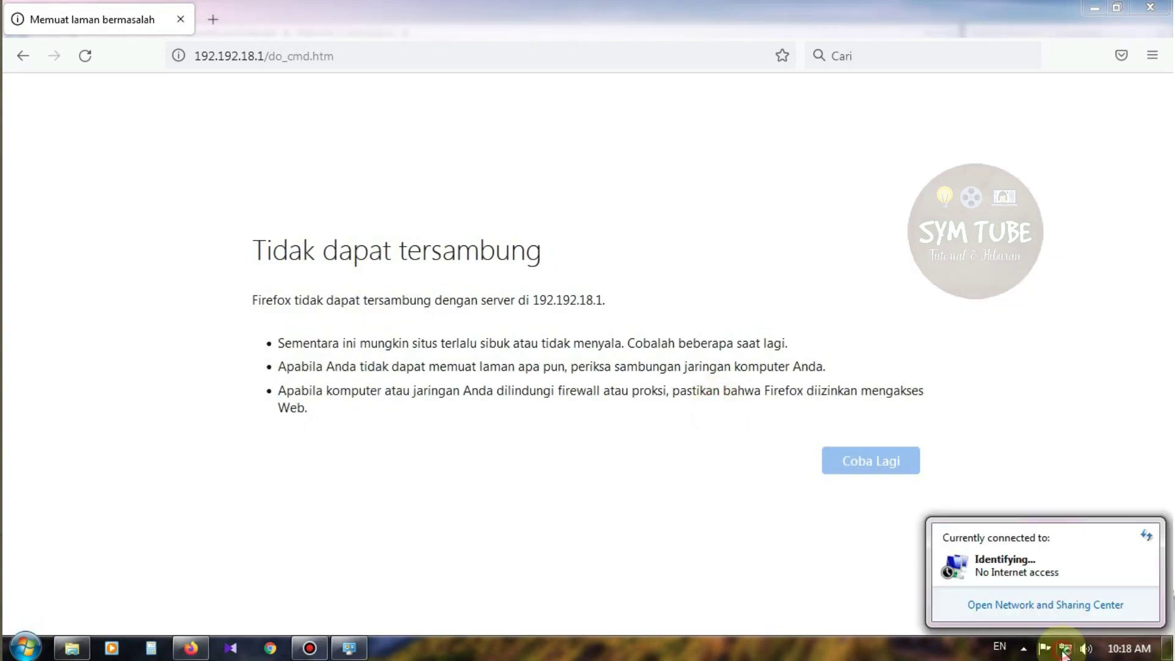
{"action": "left_click", "coordinate": [1045, 607]}
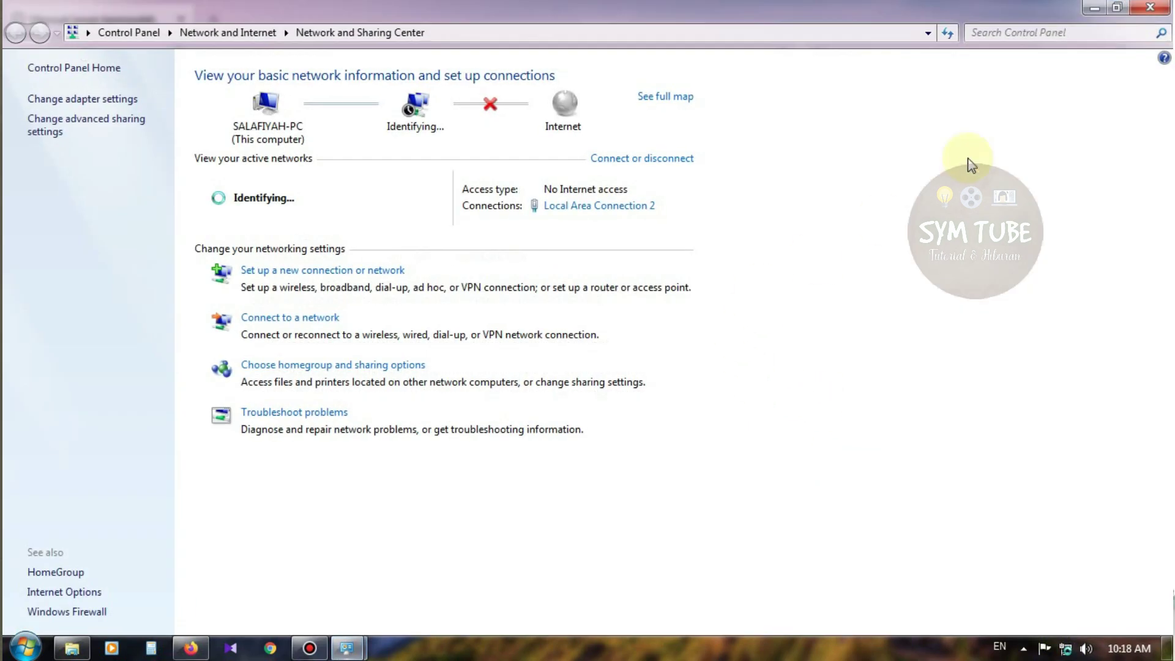
{"action": "left_click", "coordinate": [1151, 8]}
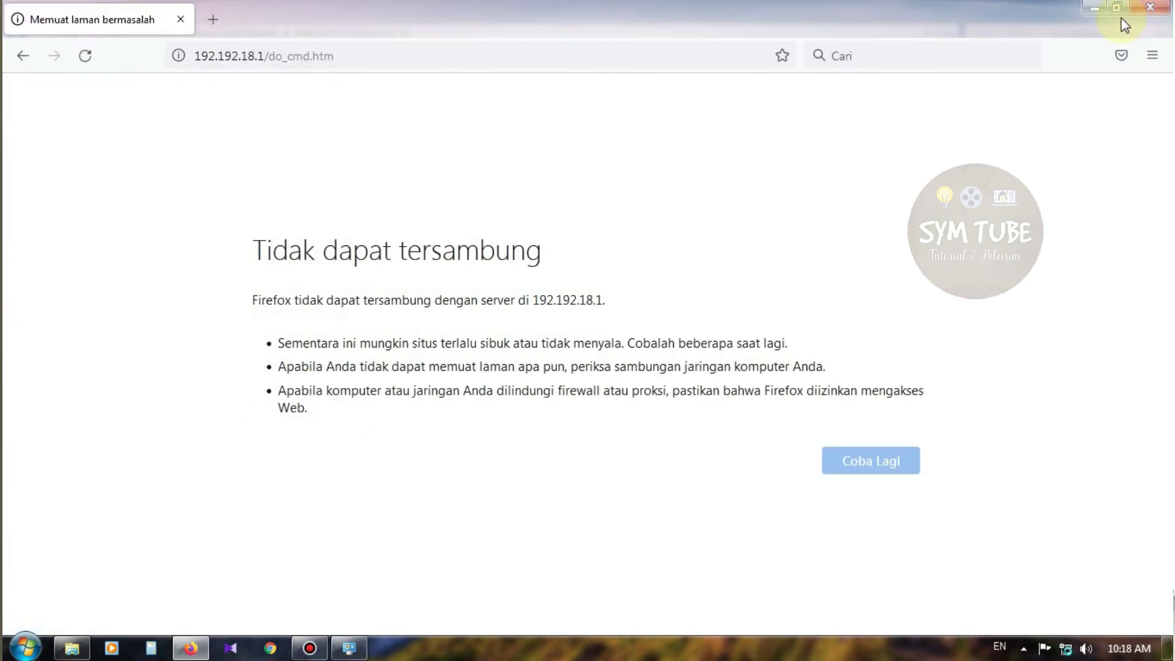
{"action": "left_click", "coordinate": [1149, 10]}
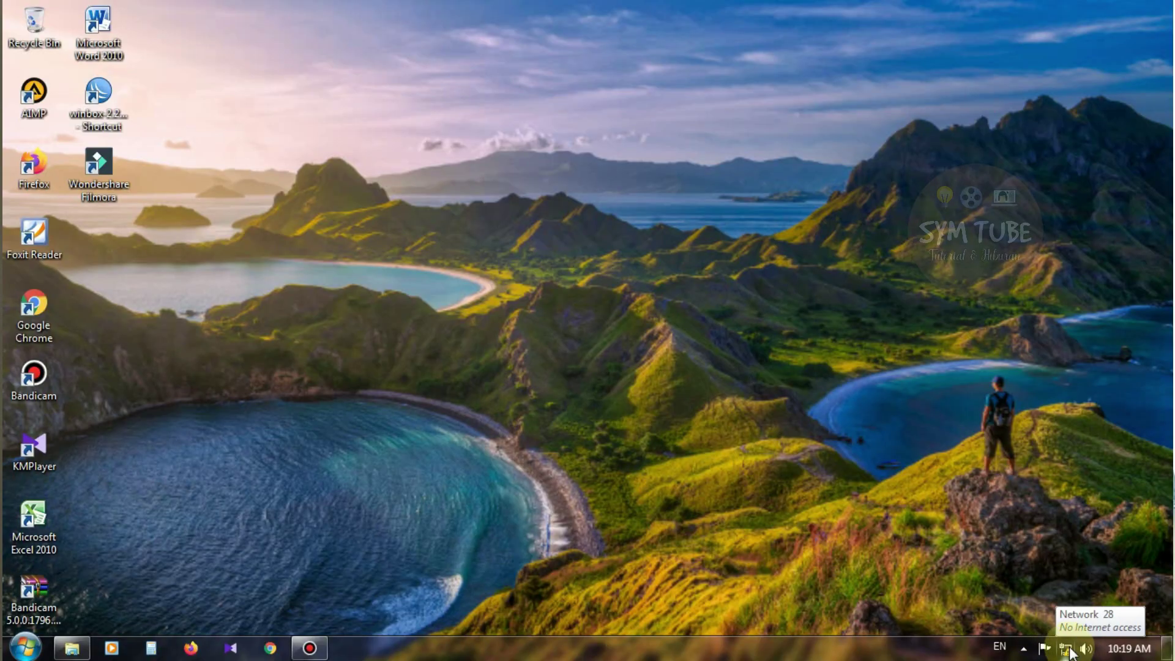
Open Network and Sharing Center and view Local Area Connection 2's status and address details
{"action": "right_click", "coordinate": [1069, 652]}
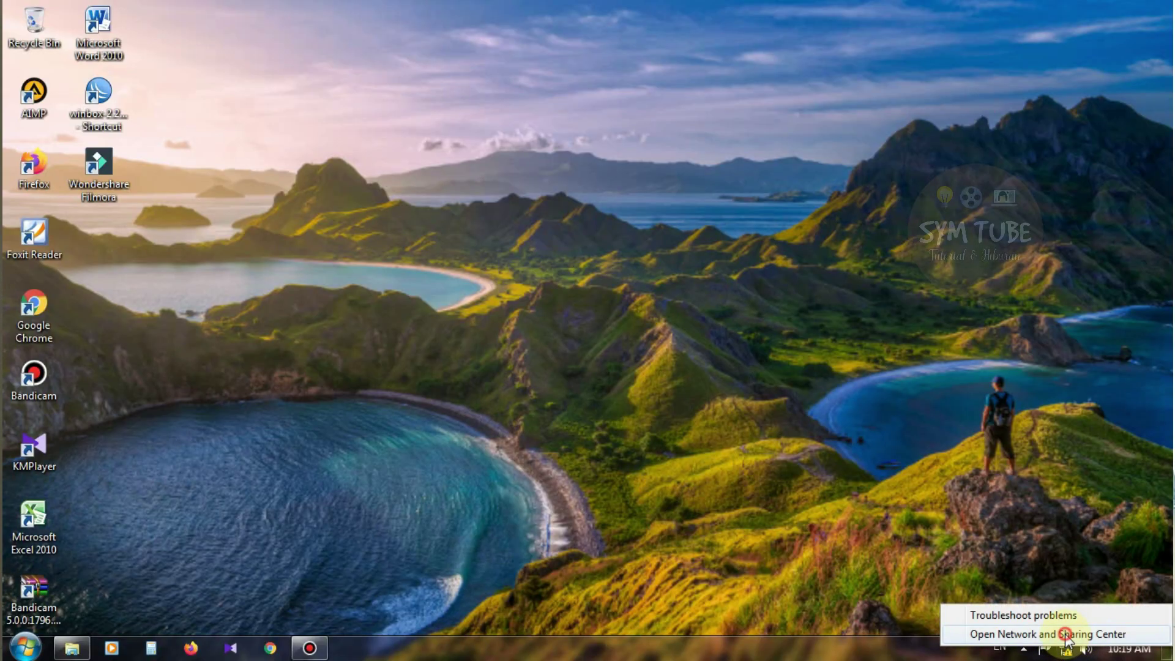
{"action": "left_click", "coordinate": [1066, 636]}
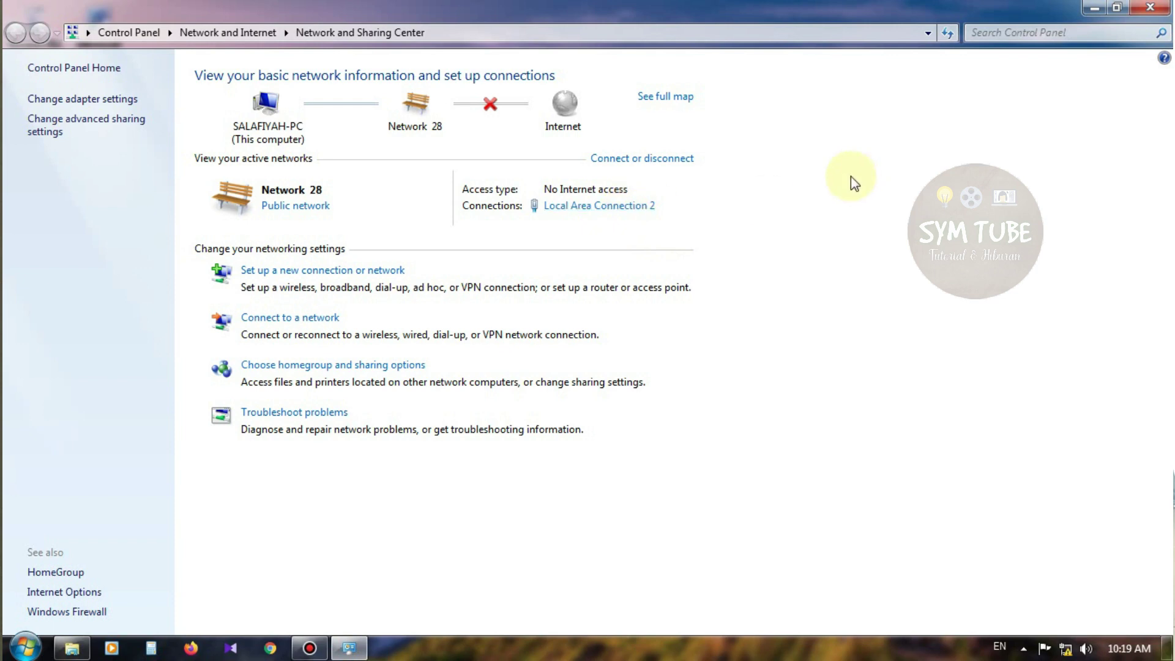
{"action": "left_click", "coordinate": [640, 207]}
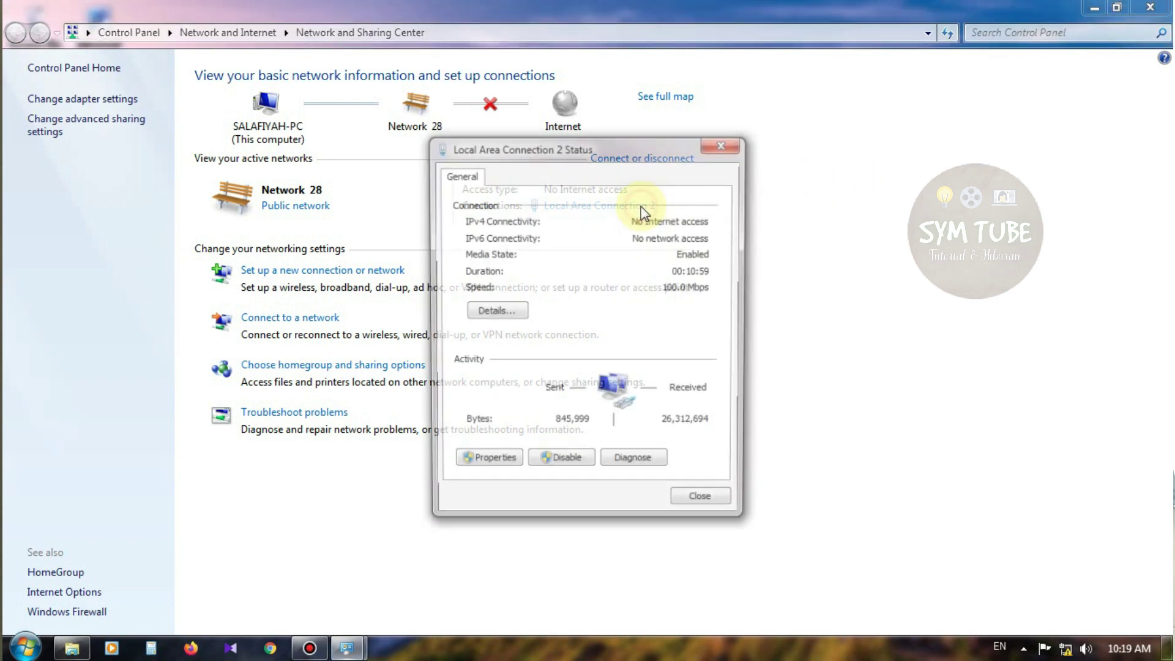
{"action": "left_click", "coordinate": [489, 313]}
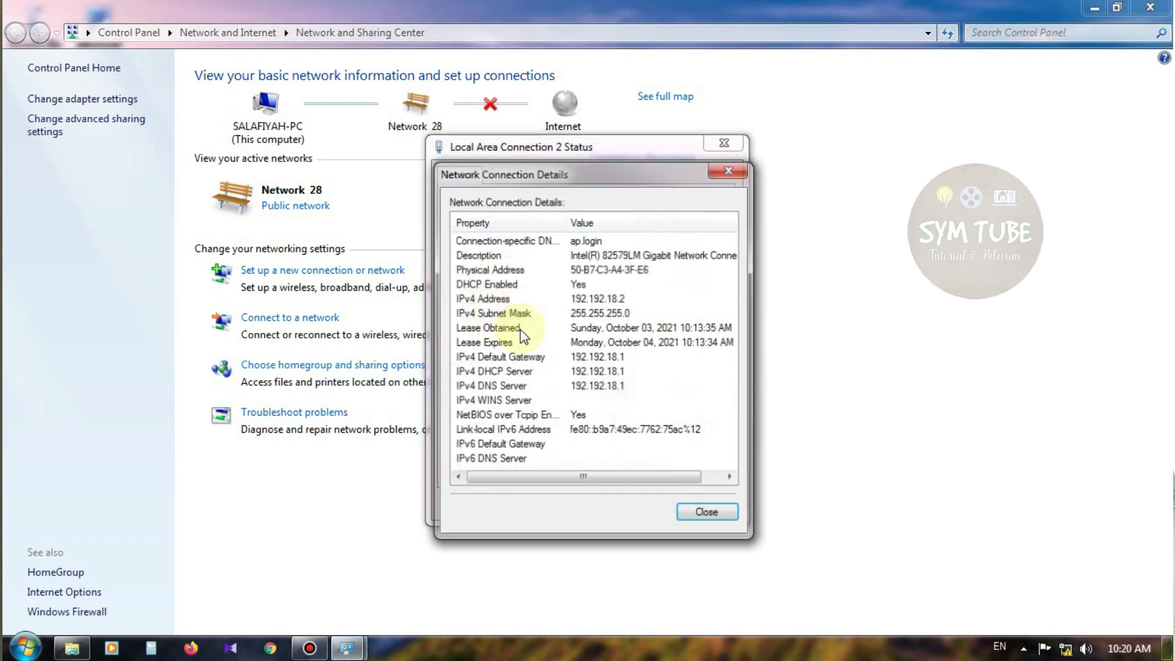
{"action": "left_click", "coordinate": [709, 514]}
Verify the adapter's TCP/IPv4 properties obtain IP and DNS automatically, then close the dialogs
{"action": "left_click", "coordinate": [516, 472]}
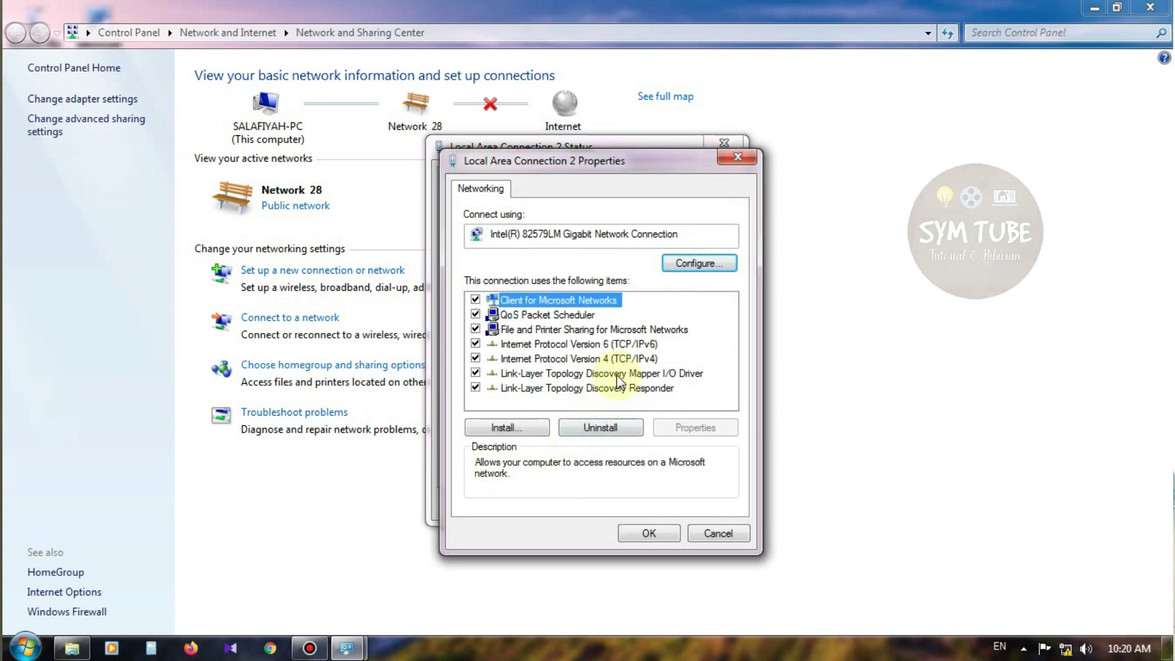
{"action": "left_click", "coordinate": [735, 160]}
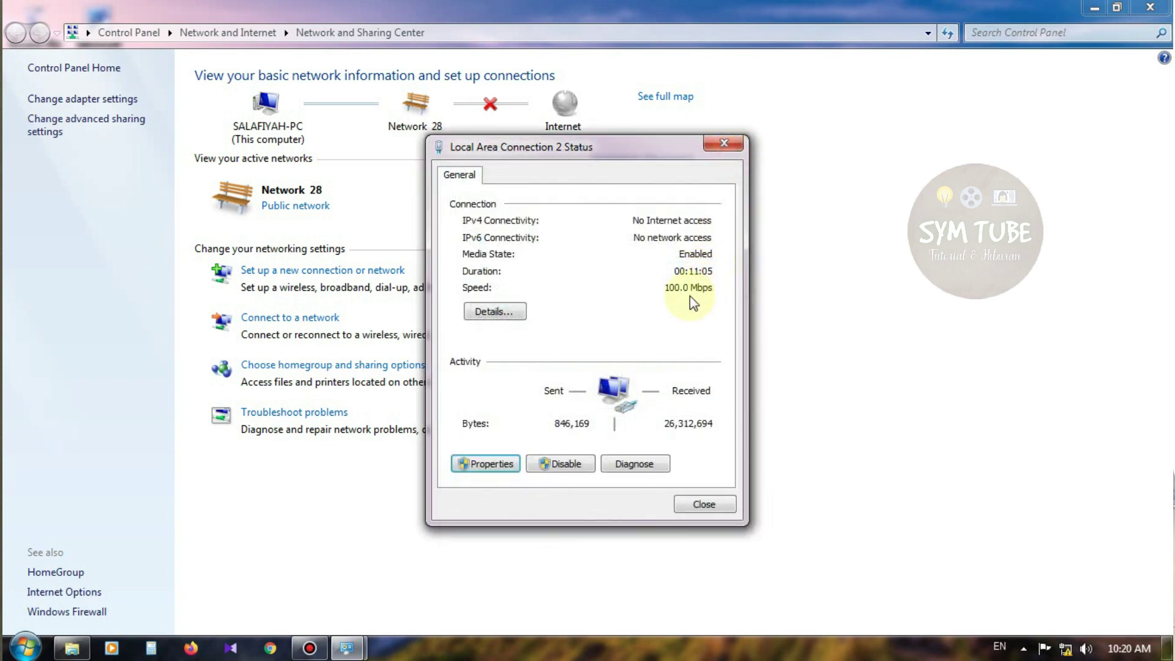
{"action": "left_click", "coordinate": [505, 468]}
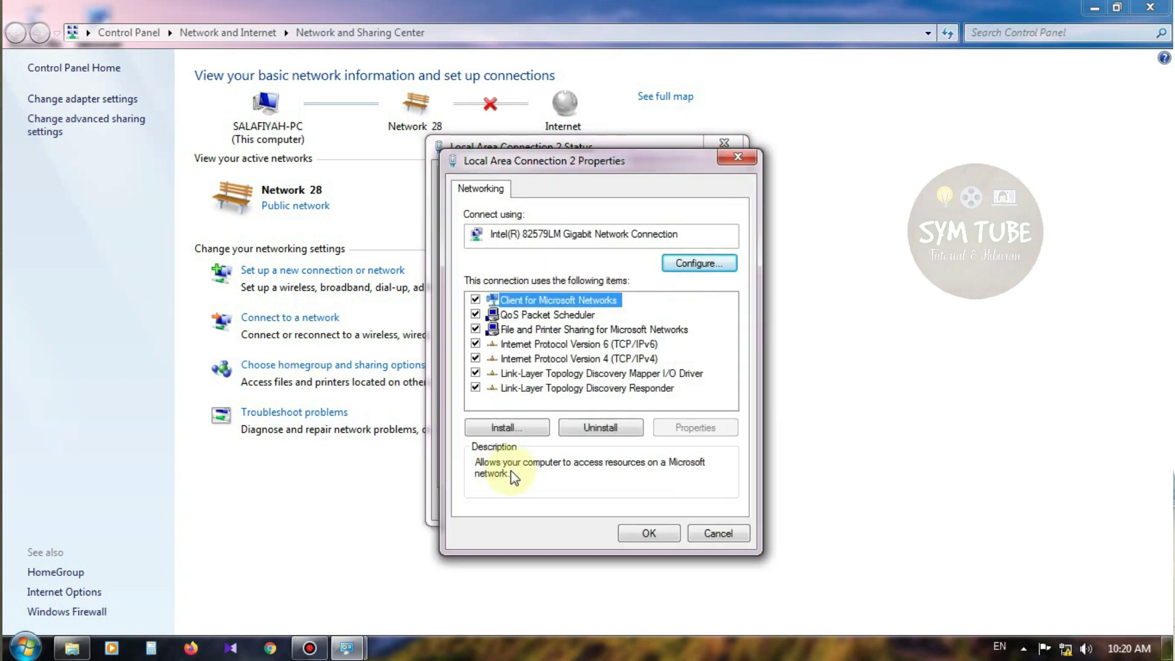
{"action": "left_click", "coordinate": [584, 362]}
{"action": "left_click", "coordinate": [698, 429]}
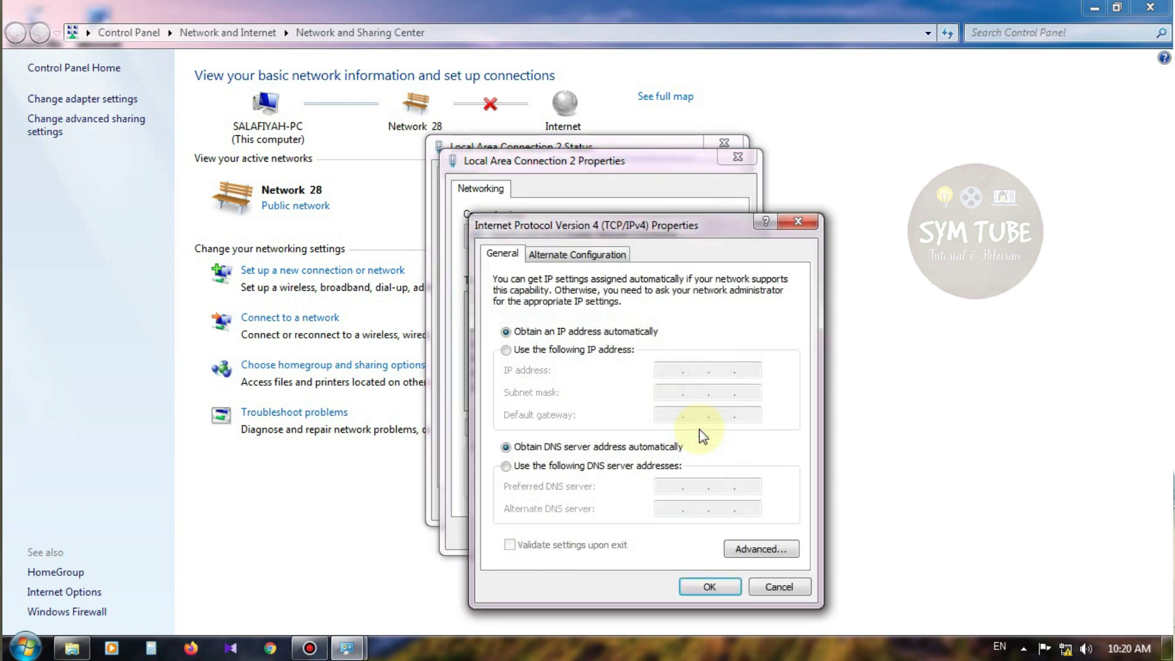
{"action": "left_click", "coordinate": [696, 586]}
{"action": "left_click", "coordinate": [670, 536]}
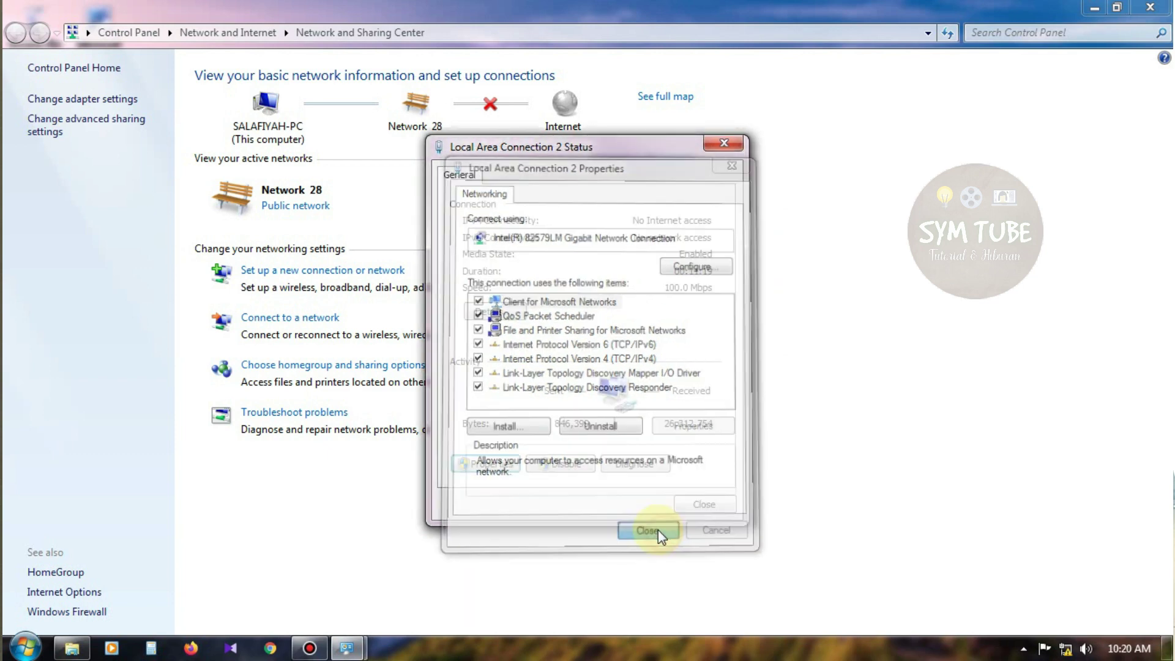
{"action": "left_click", "coordinate": [689, 506]}
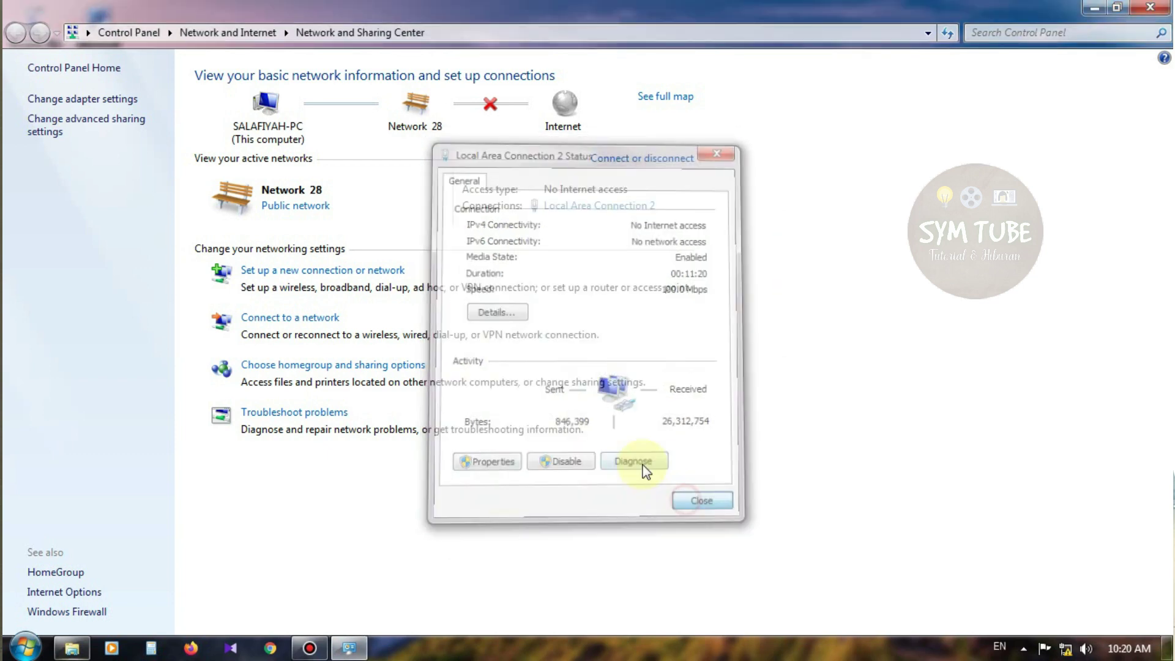
Disable and then re-enable Local Area Connection 2 in Network Connections
{"action": "left_click", "coordinate": [100, 99]}
{"action": "right_click", "coordinate": [112, 98]}
{"action": "left_click", "coordinate": [135, 112]}
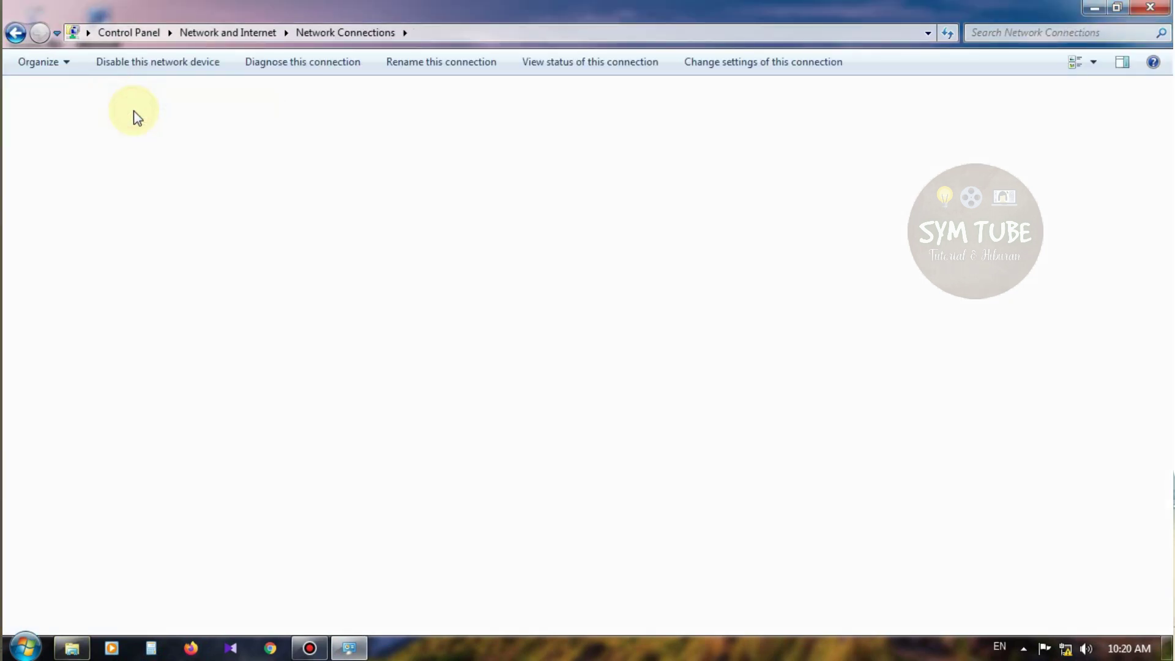
{"action": "right_click", "coordinate": [91, 111]}
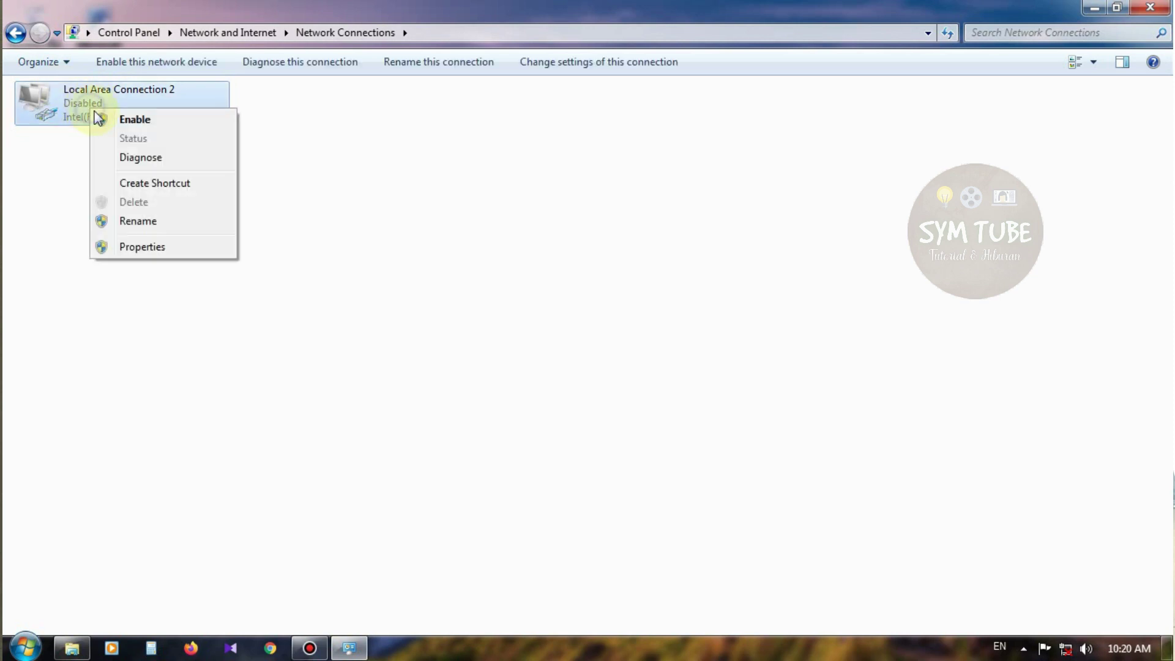
{"action": "left_click", "coordinate": [115, 120]}
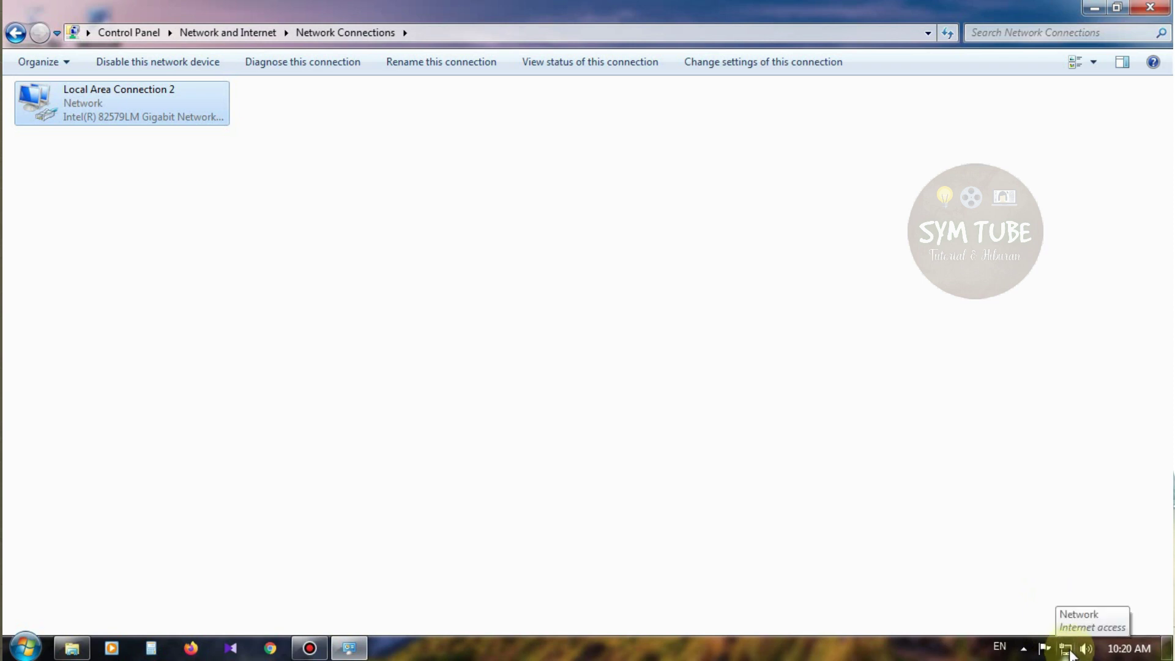
Check the connection details showing IPv4 50.50.50.8 via gateway 50.50.50.1, then close the status windows
{"action": "left_click", "coordinate": [1066, 652]}
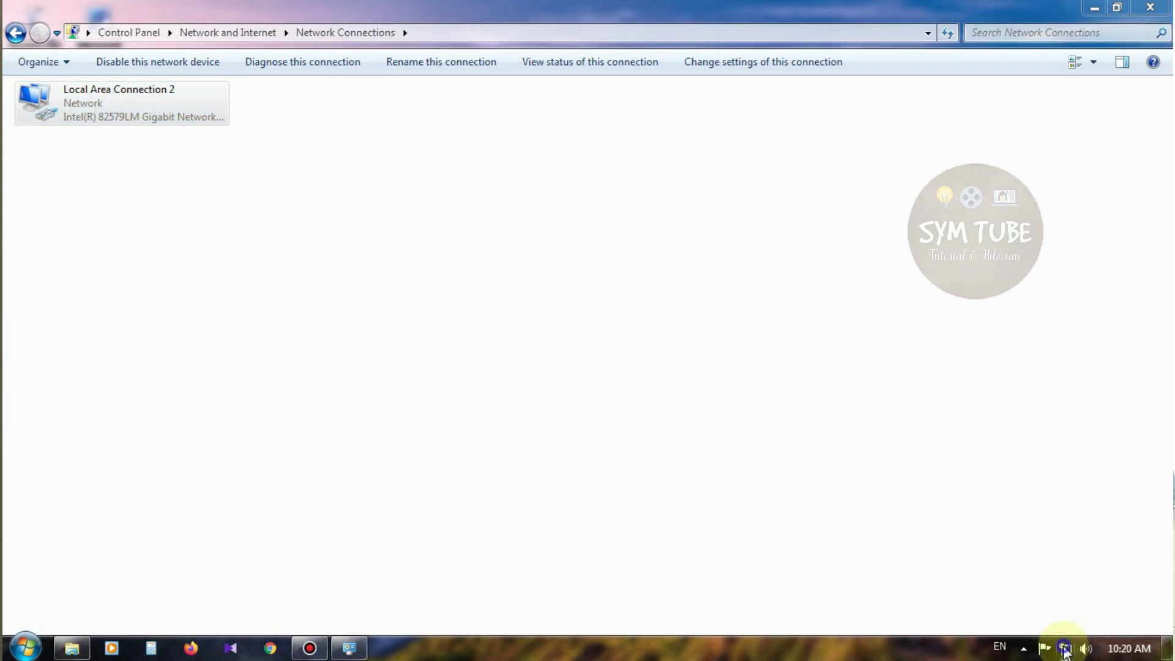
{"action": "left_click", "coordinate": [1044, 633]}
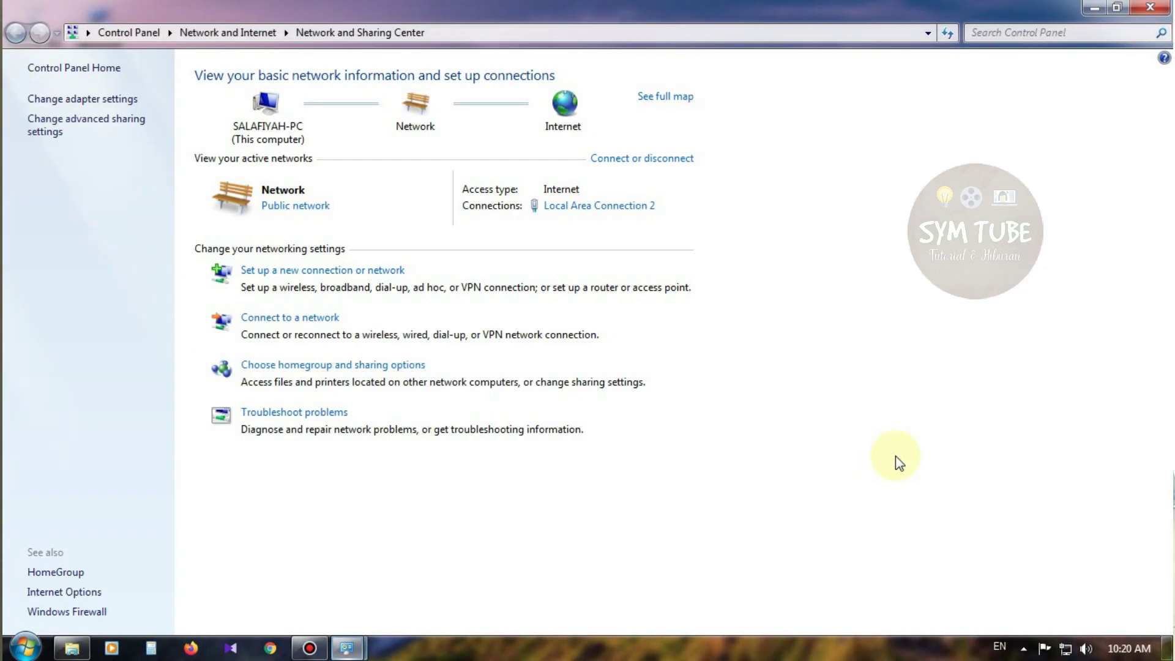
{"action": "left_click", "coordinate": [618, 206]}
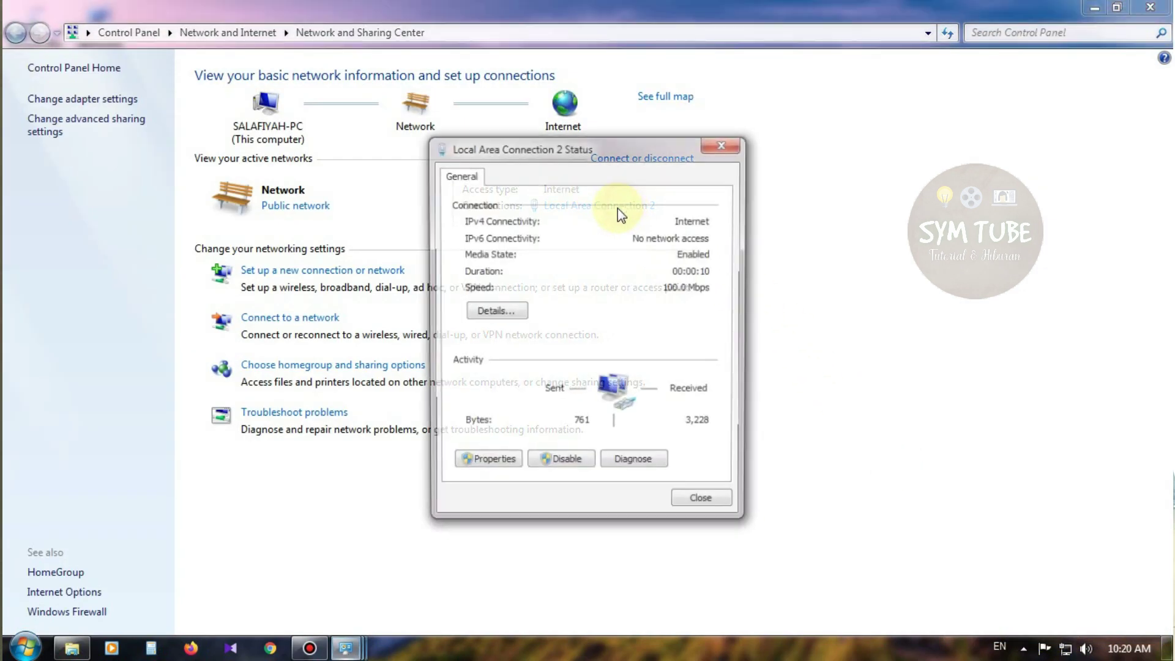
{"action": "left_click", "coordinate": [516, 311]}
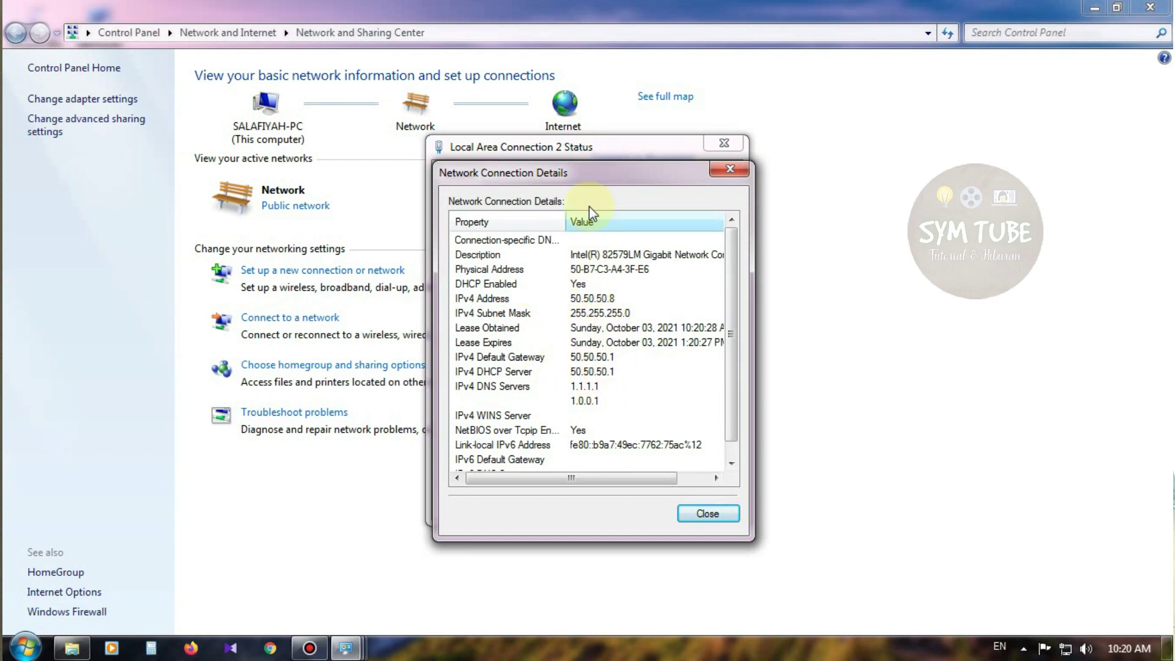
{"action": "left_click_drag", "start_coordinate": [582, 173], "coordinate": [485, 155]}
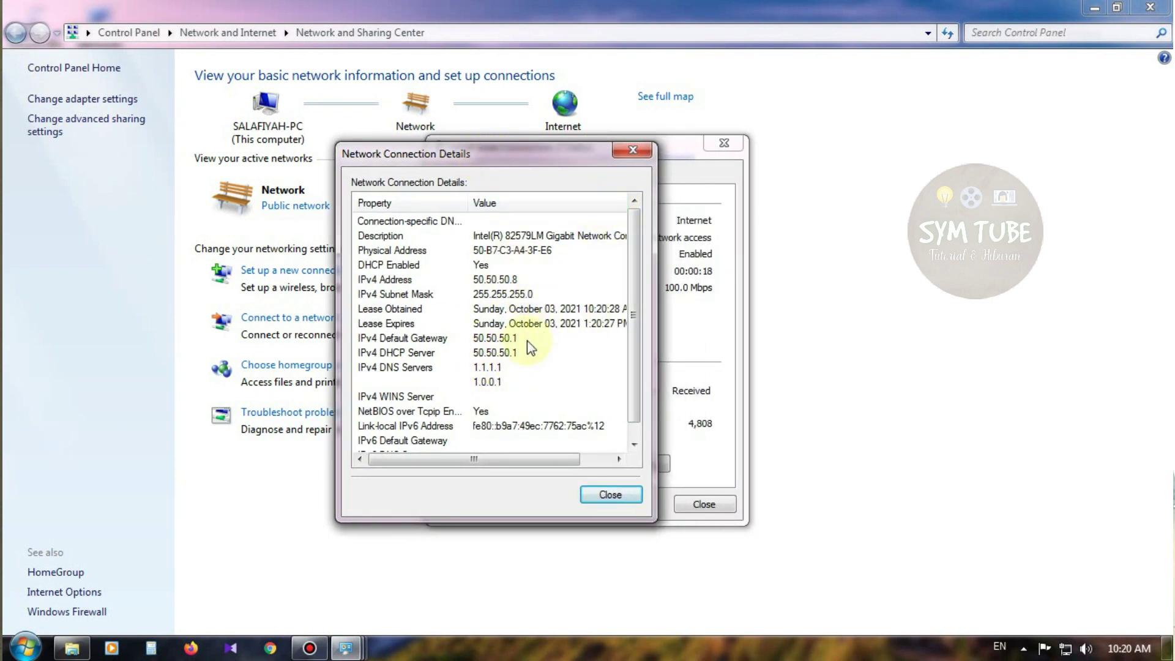
{"action": "left_click", "coordinate": [613, 494]}
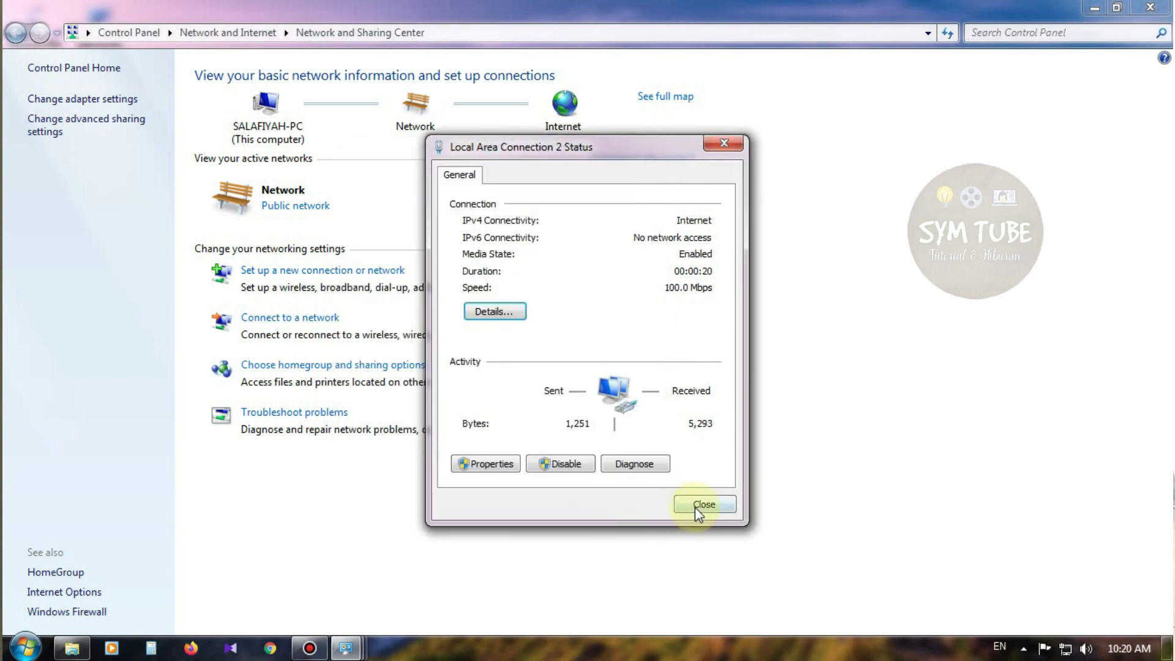
{"action": "left_click", "coordinate": [700, 505]}
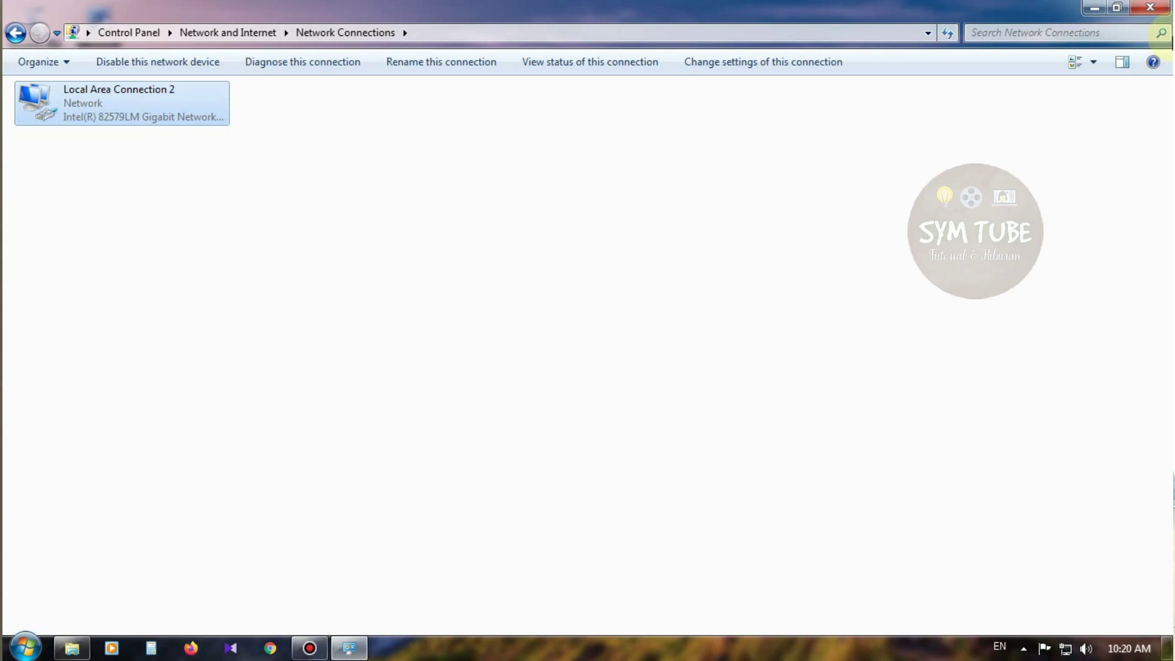
Close Network Connections, return to Firefox, and load YouTube from the top-site tile
{"action": "left_click", "coordinate": [1151, 8]}
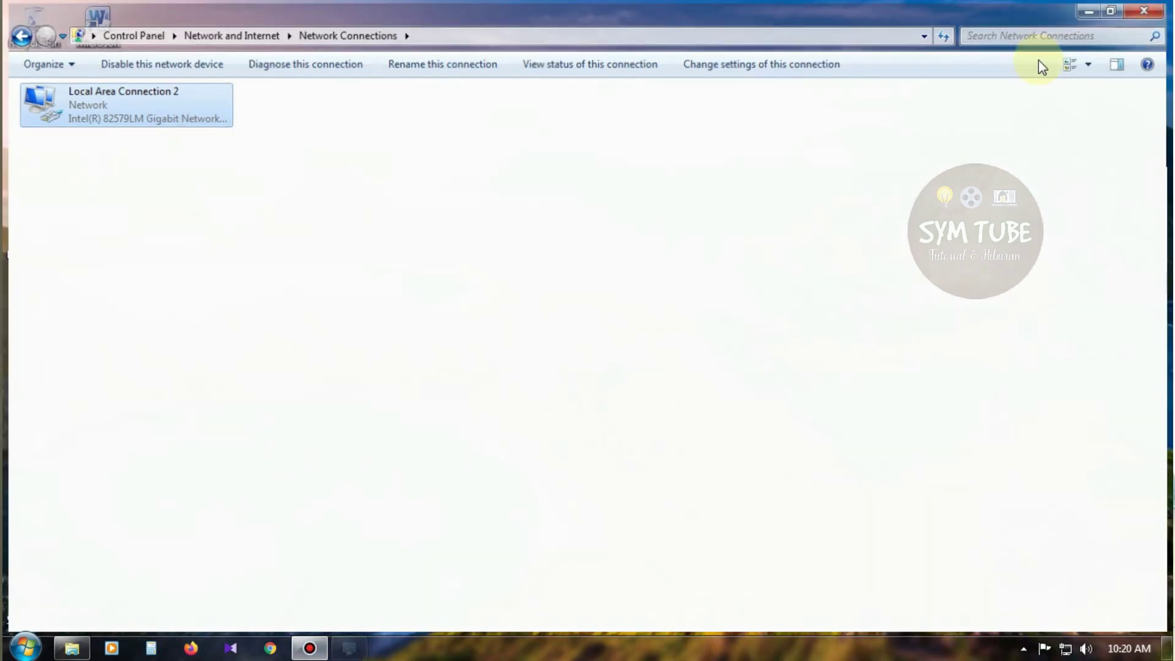
{"action": "left_click", "coordinate": [191, 650]}
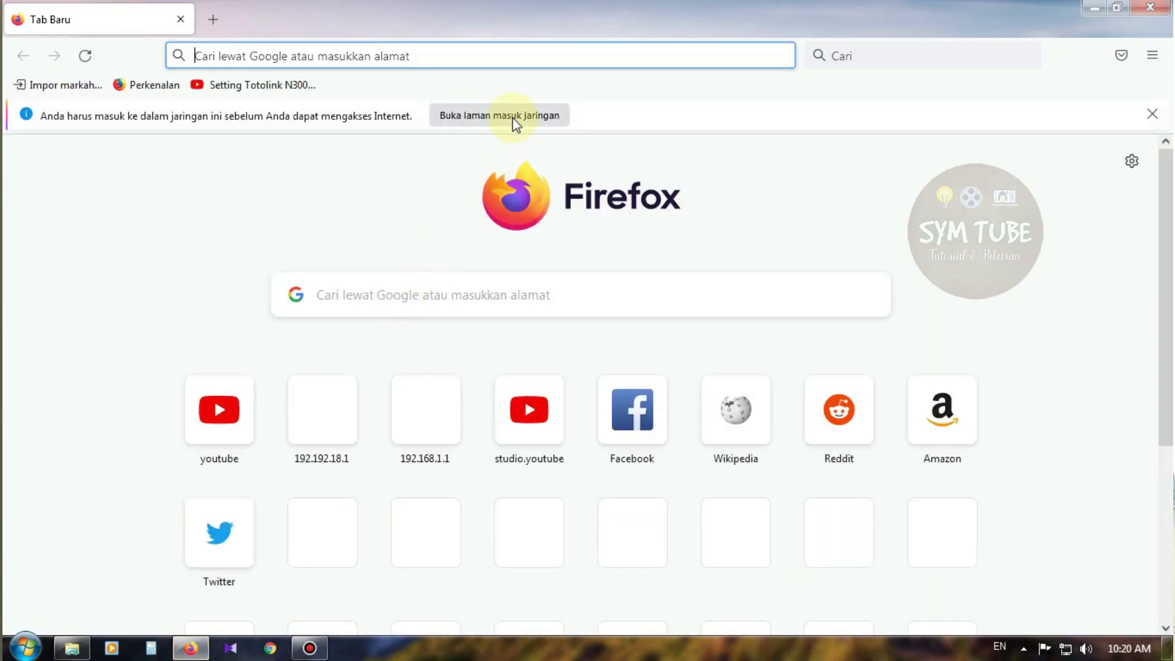
{"action": "left_click", "coordinate": [497, 122]}
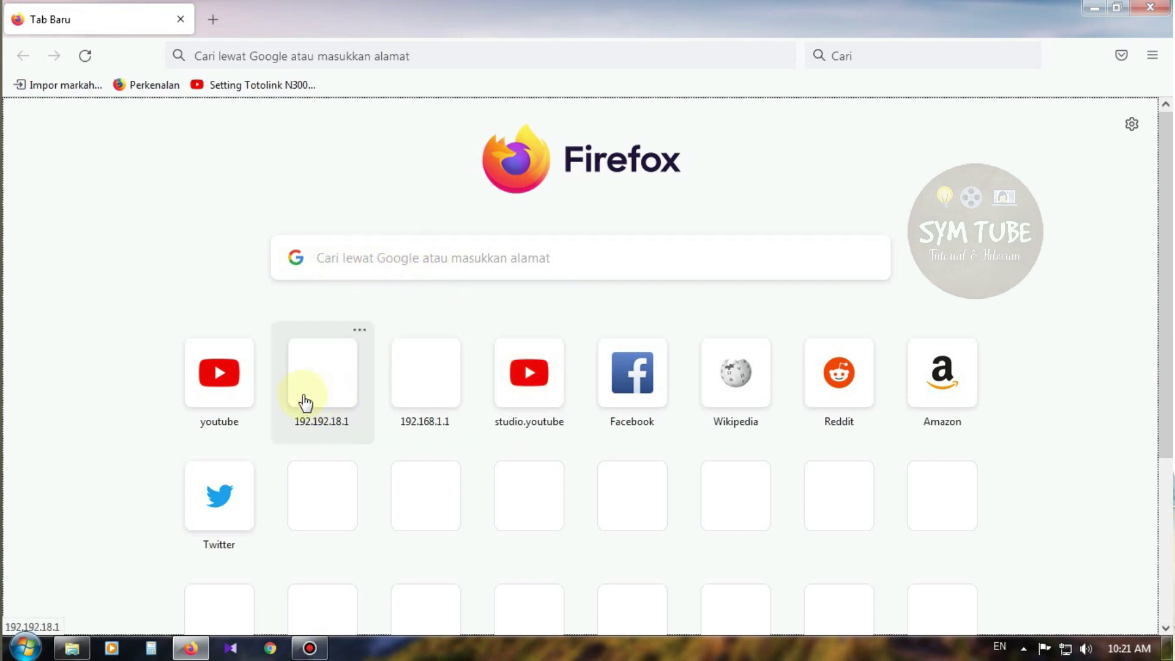
{"action": "left_click", "coordinate": [227, 384]}
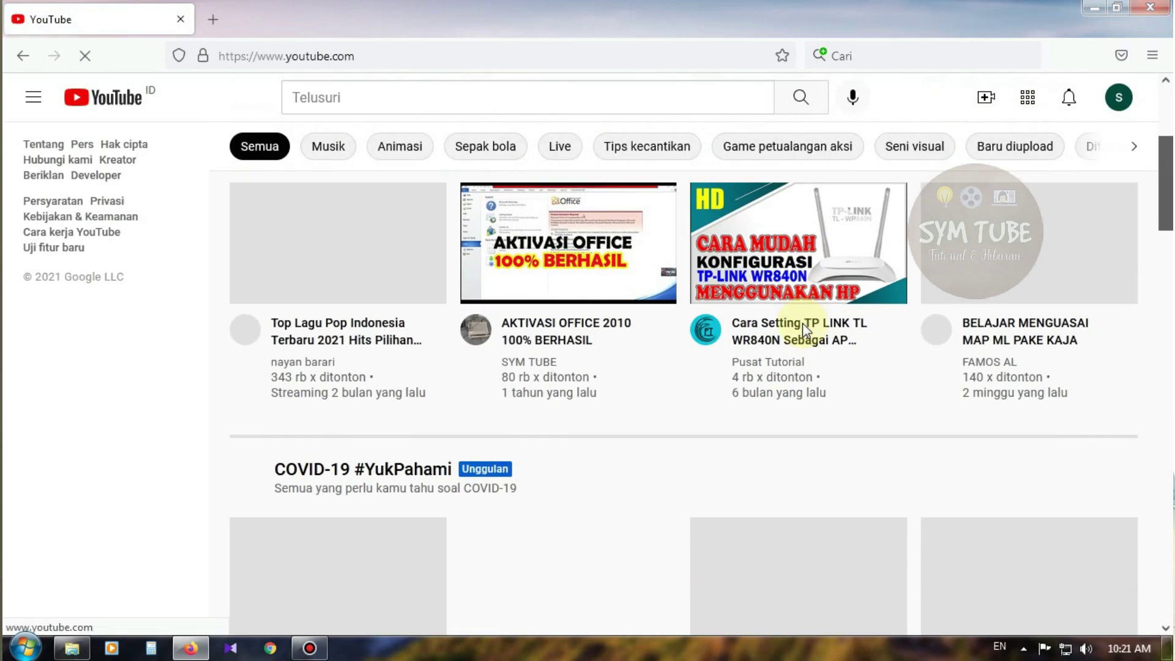
Scroll through the YouTube home feed, then open the screen recorder
{"action": "scroll", "coordinate": [802, 331], "scroll_direction": "down", "scroll_amount": 15}
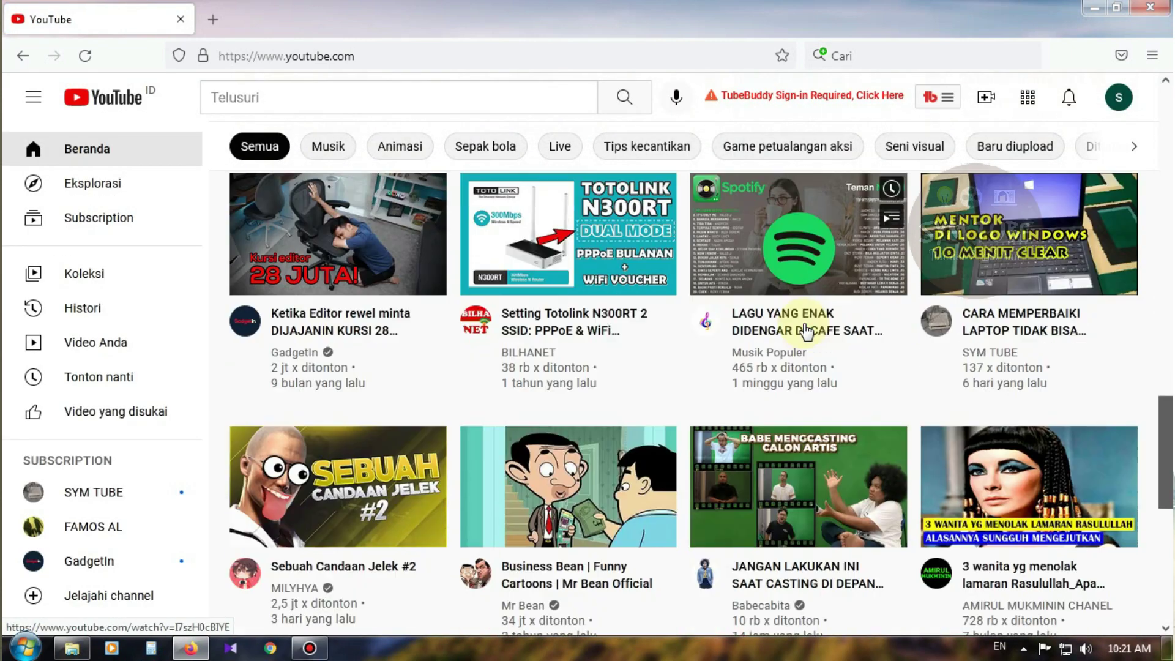
{"action": "scroll", "coordinate": [806, 331], "scroll_direction": "down", "scroll_amount": 10}
{"action": "scroll", "coordinate": [796, 337], "scroll_direction": "up", "scroll_amount": 2}
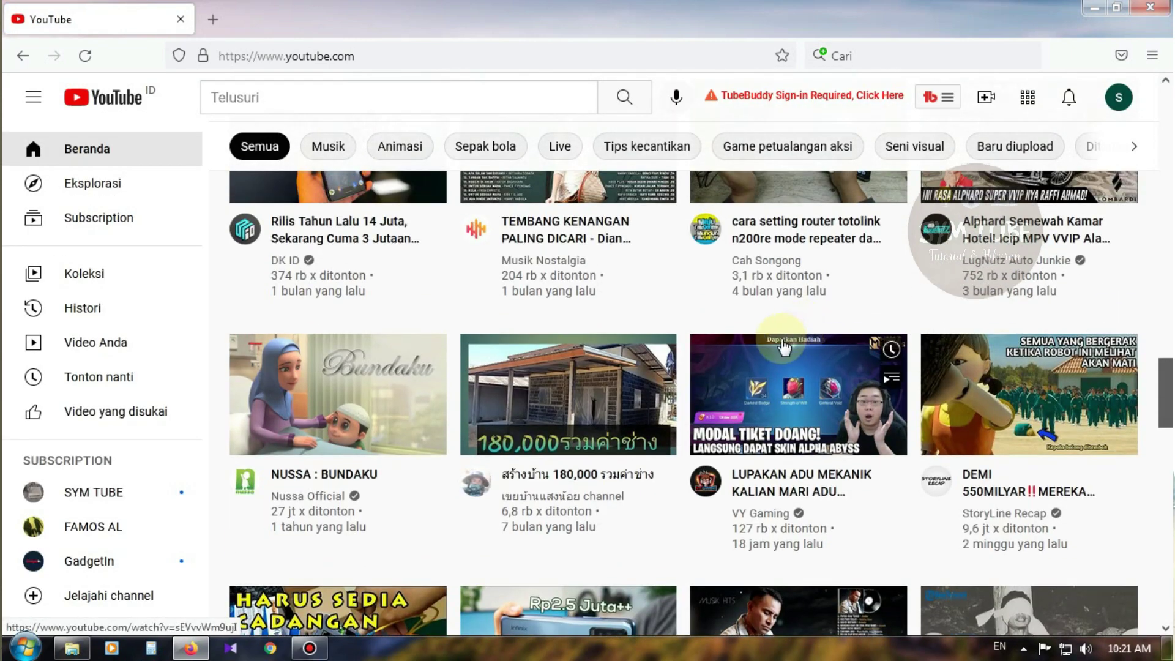
{"action": "scroll", "coordinate": [672, 400], "scroll_direction": "up", "scroll_amount": 2}
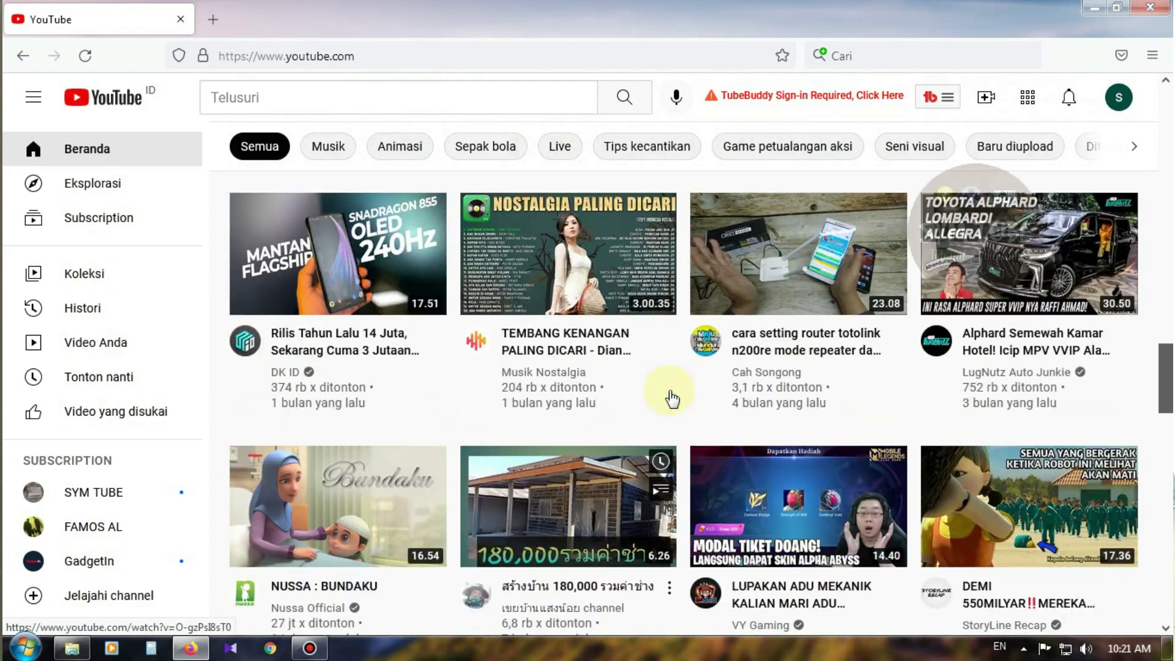
{"action": "scroll", "coordinate": [672, 399], "scroll_direction": "up", "scroll_amount": 1}
{"action": "scroll", "coordinate": [679, 397], "scroll_direction": "down", "scroll_amount": 9}
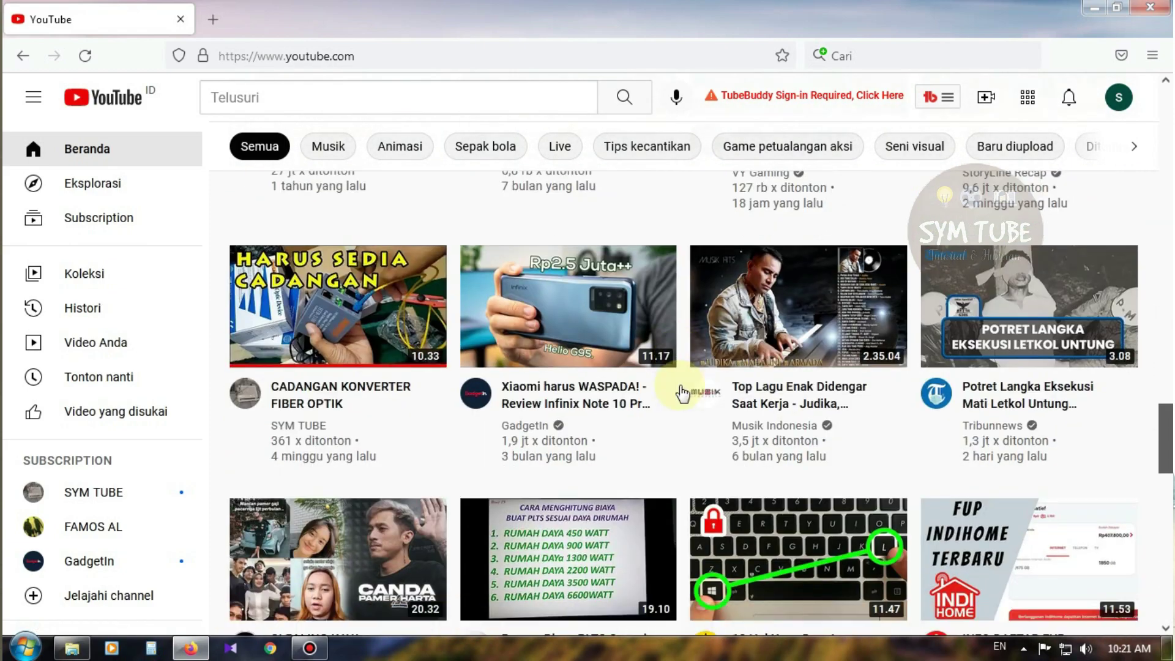
{"action": "scroll", "coordinate": [682, 393], "scroll_direction": "down", "scroll_amount": 1}
{"action": "scroll", "coordinate": [680, 385], "scroll_direction": "down", "scroll_amount": 5}
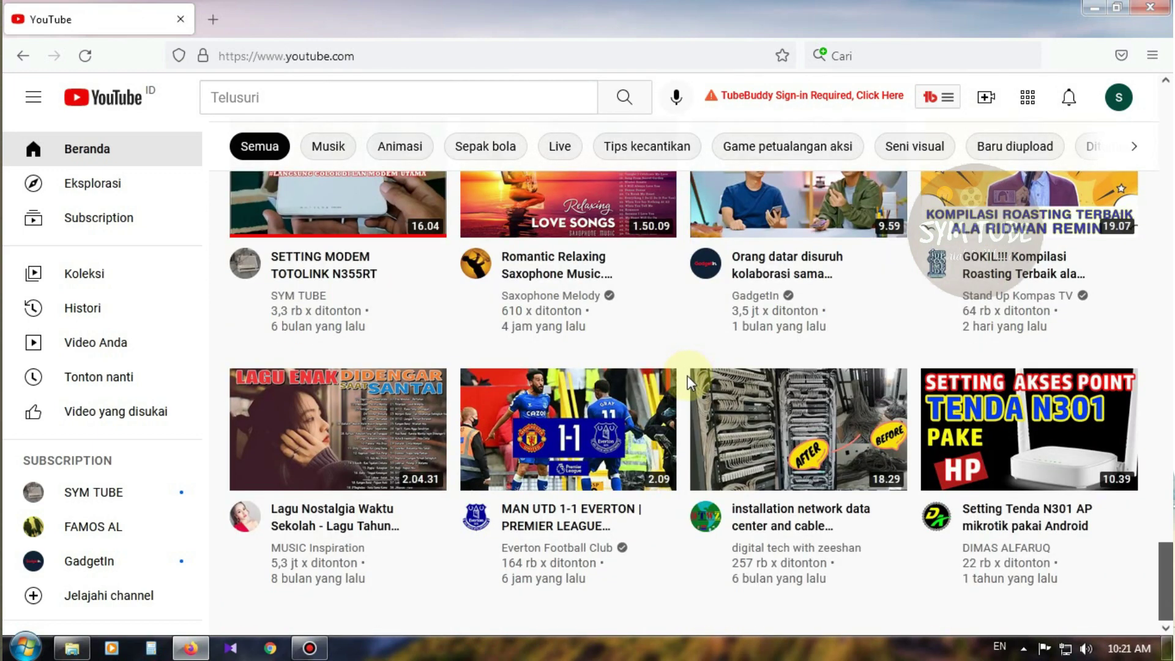
{"action": "mouse_move", "coordinate": [687, 375]}
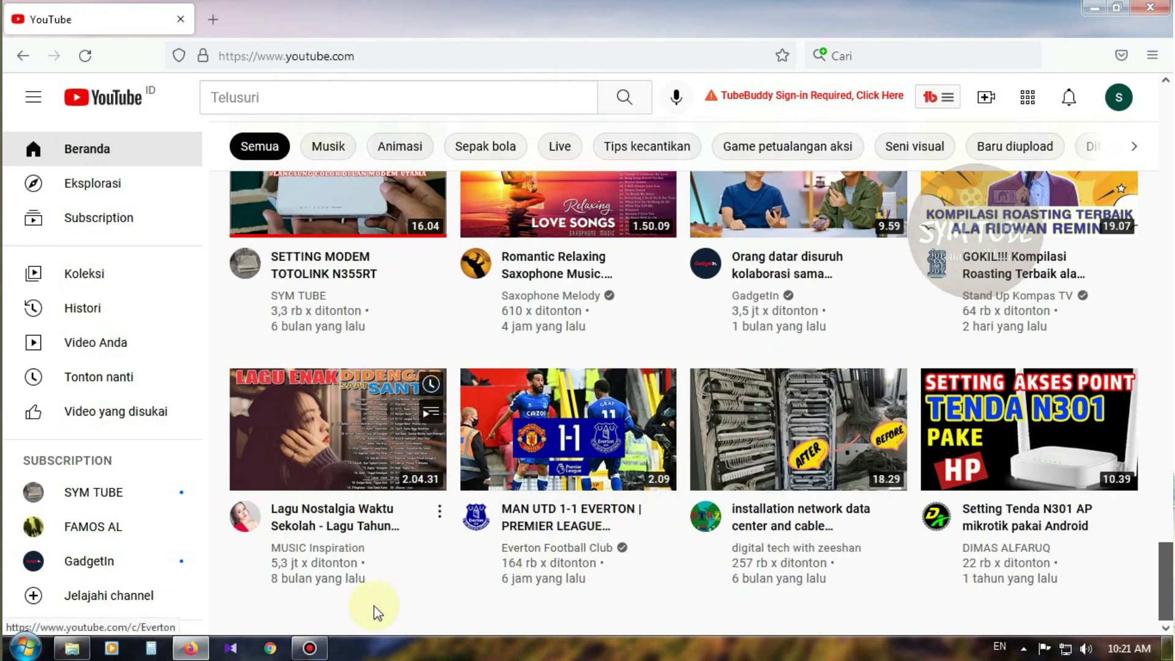
{"action": "left_click", "coordinate": [309, 649]}
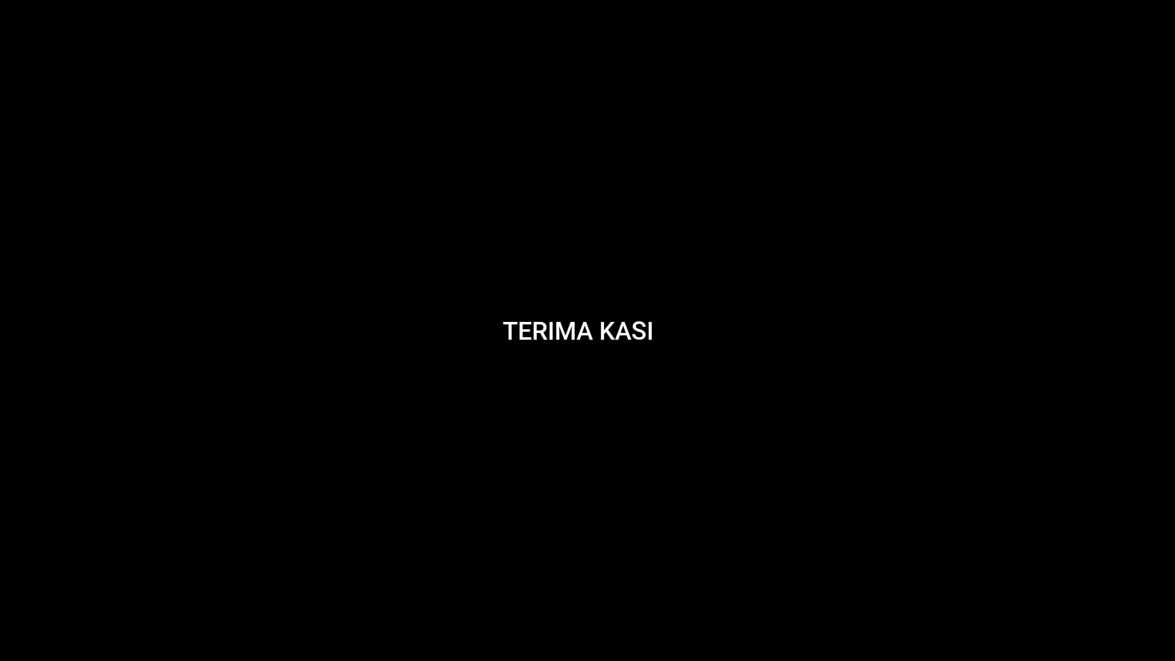